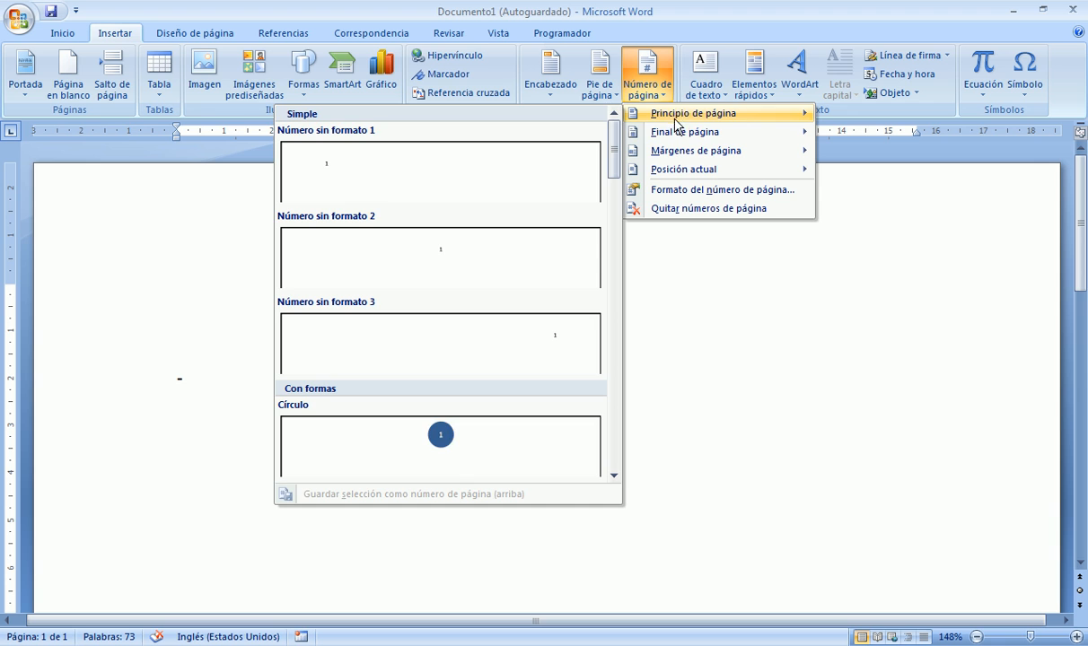
# Step: Insert the "Número sin formato 2" page number at the page top, and add the author's name and "Unit 01" to the header
pyautogui.moveTo(682, 133)
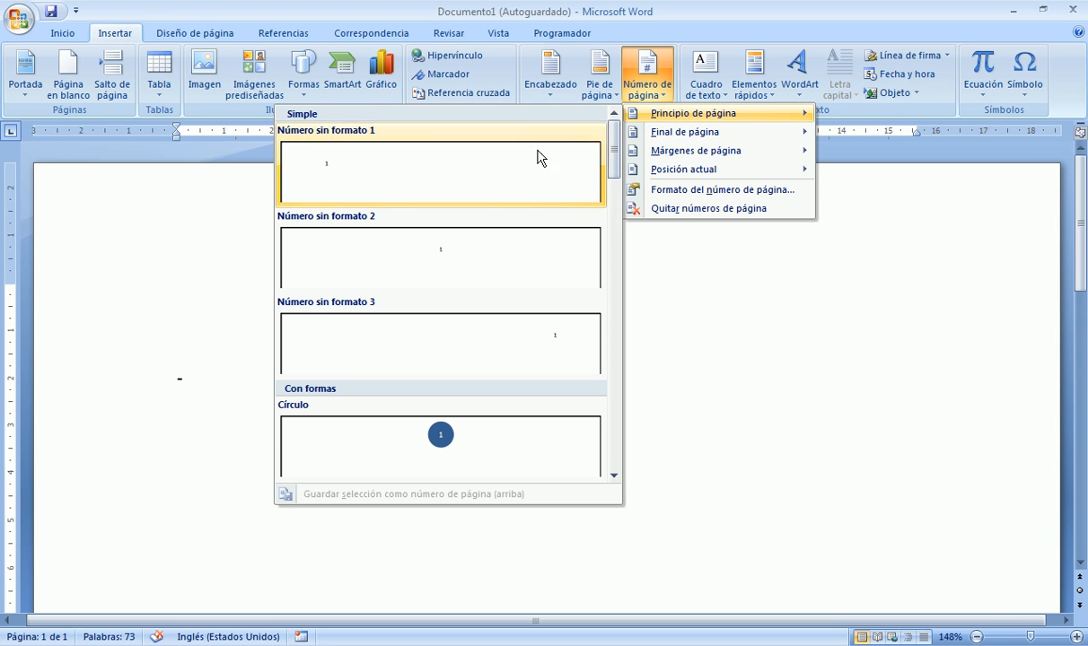
pyautogui.click(487, 261)
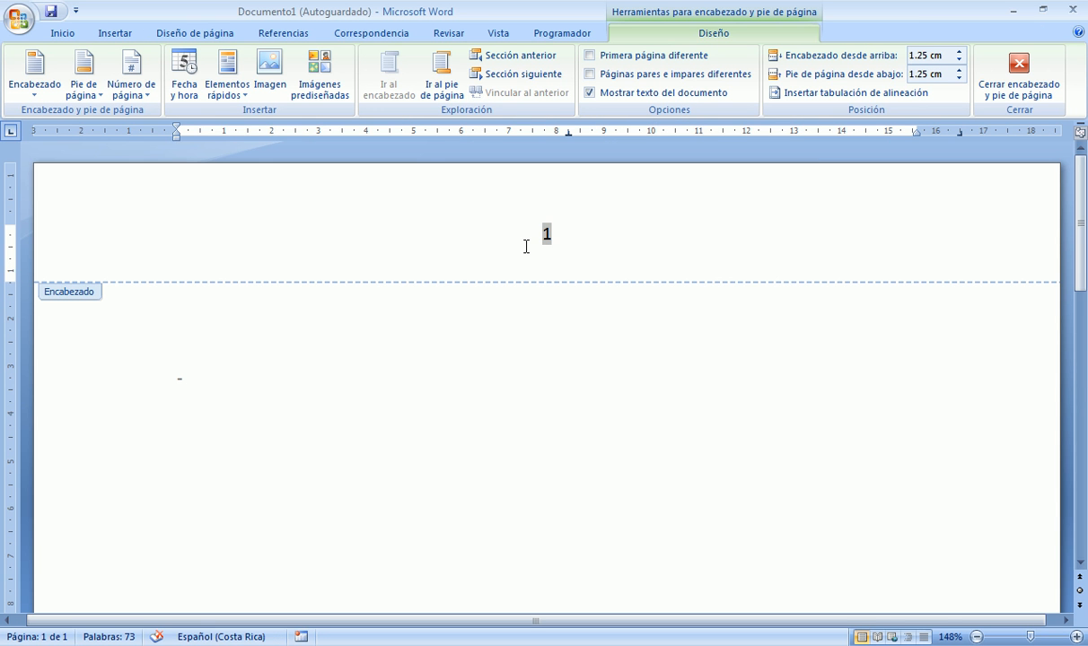
pyautogui.write('W. Charpentier')
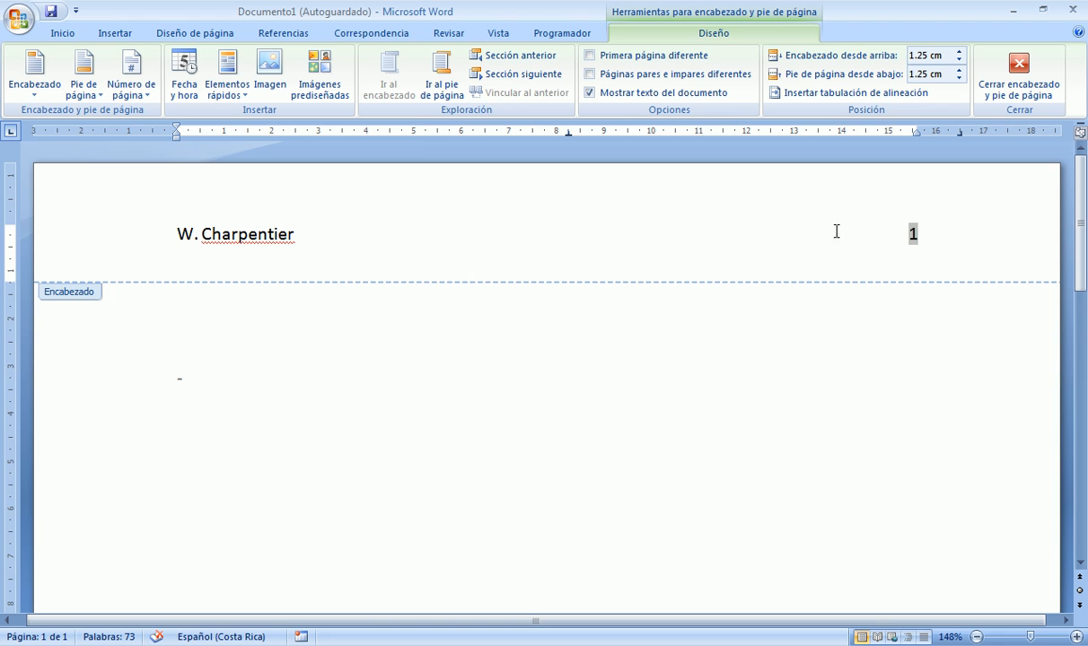
pyautogui.click(949, 233)
pyautogui.press('Return')
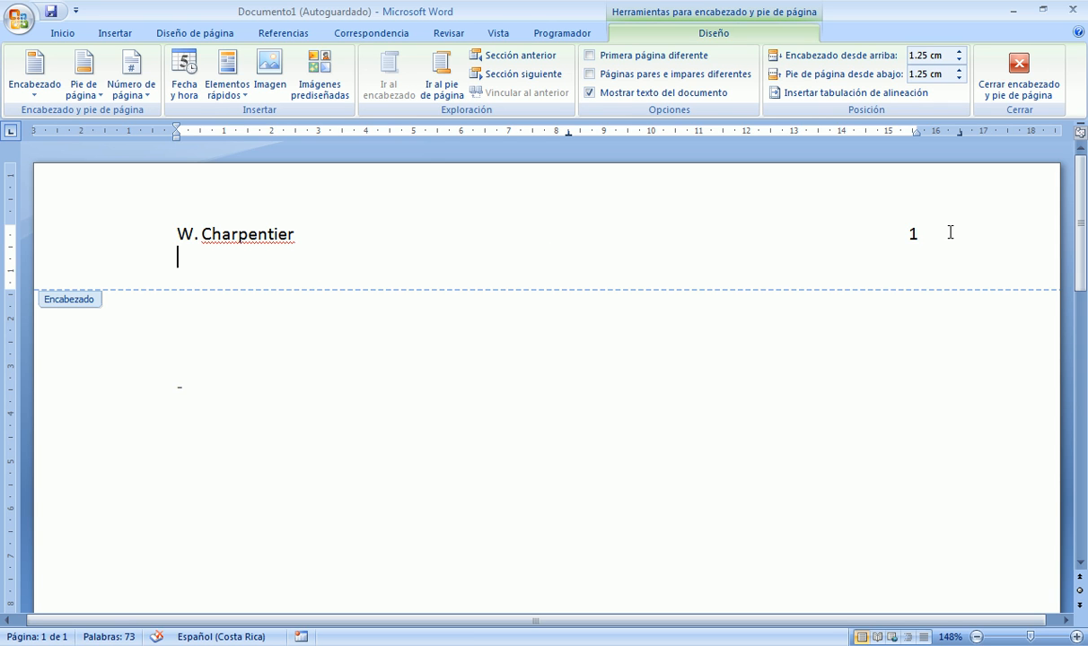
pyautogui.write('Unit 01')
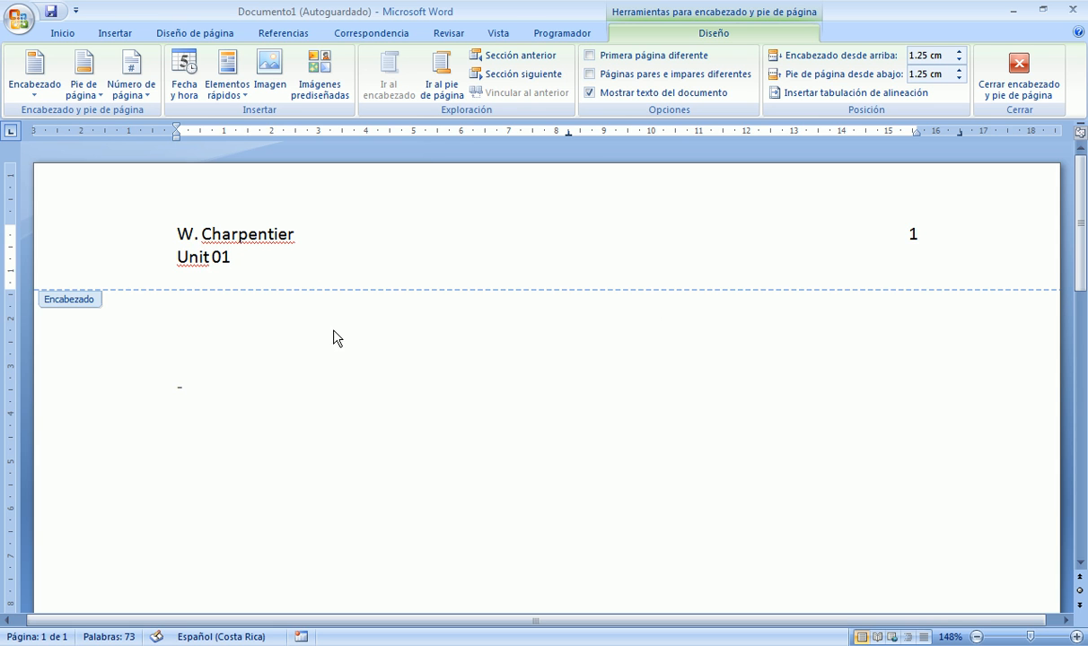
pyautogui.doubleClick(255, 319)
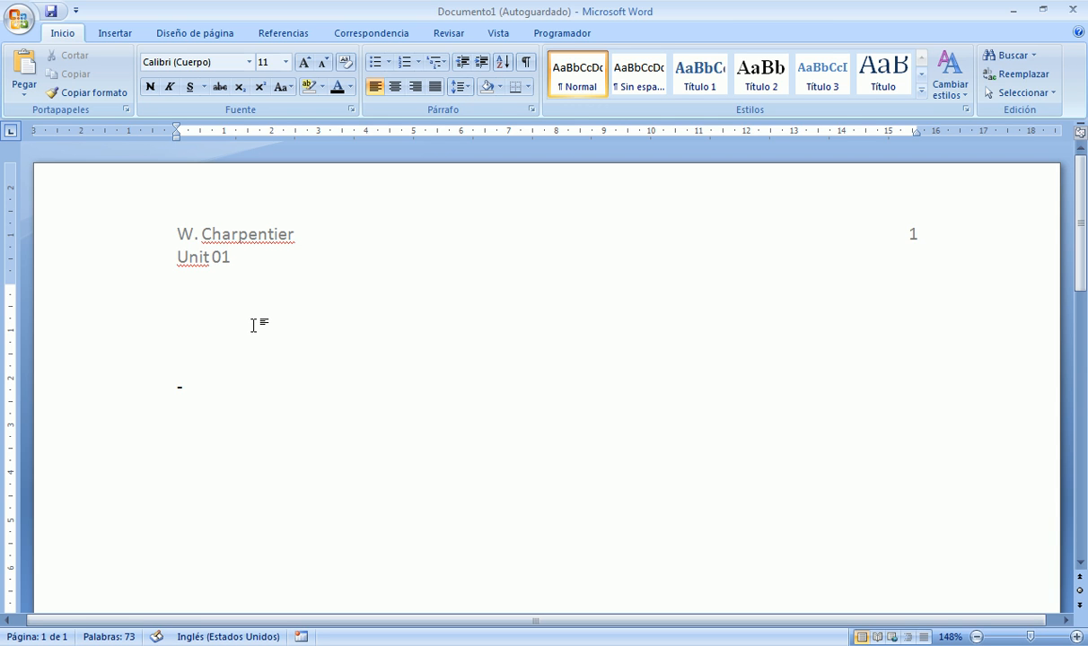
# Step: Insert a page break to check the header and page number on a second page, and remove the break
pyautogui.hotkey('ctrl', 'Return')
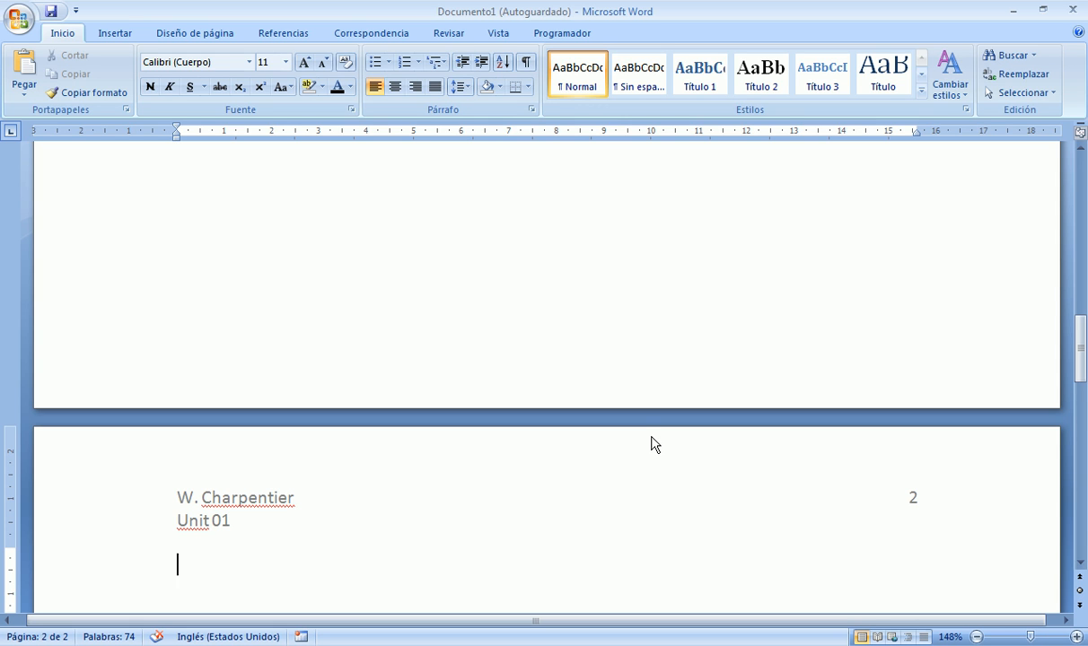
pyautogui.scroll(15, 653, 438)
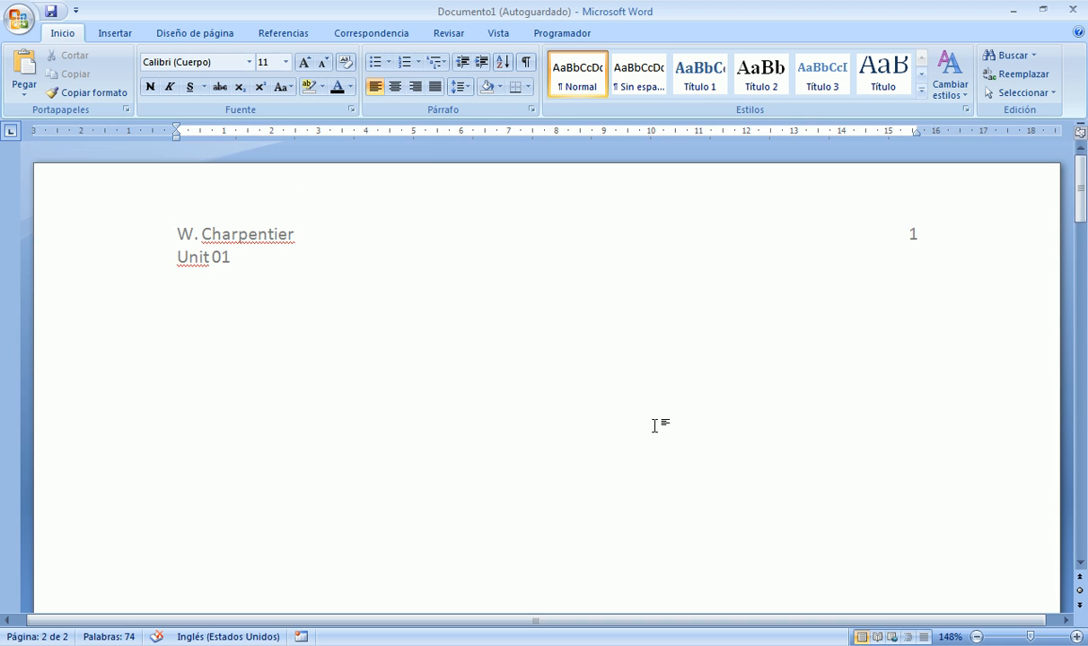
pyautogui.click(301, 352)
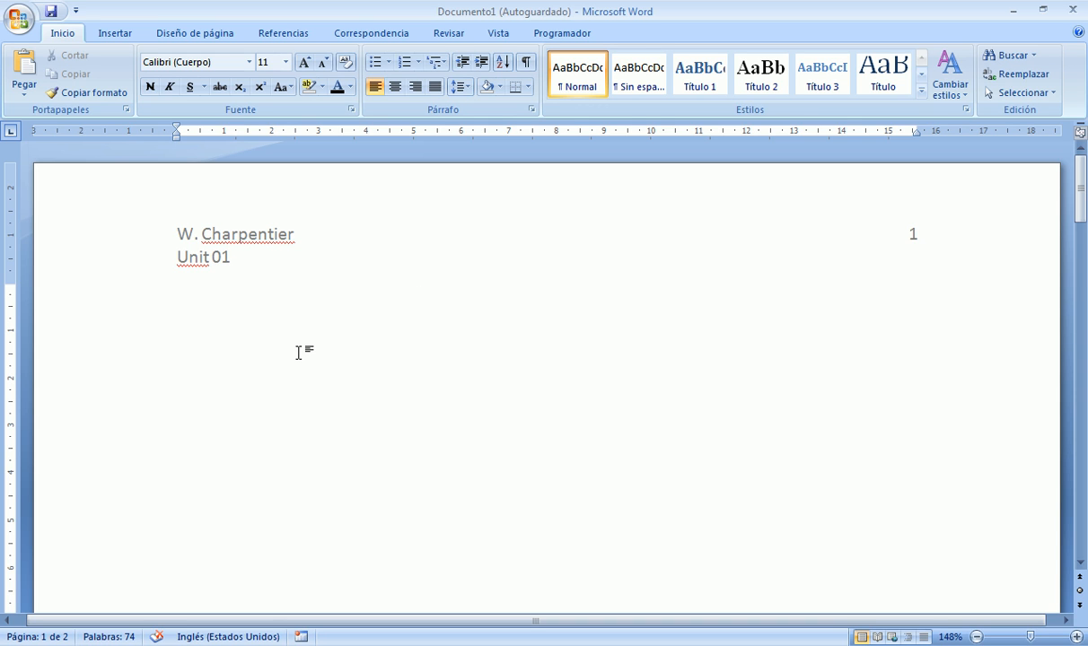
pyautogui.press('BackSpace')
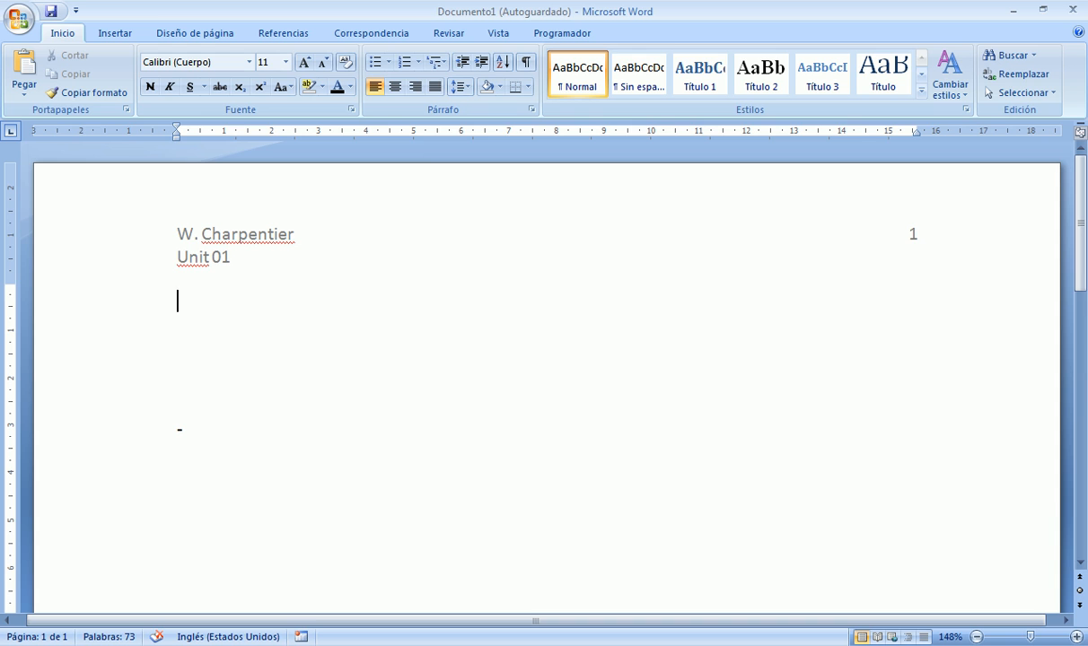
# Step: Write the bold instruction "I. Read the text below." at the start of the page body
pyautogui.write('I. Read the t')
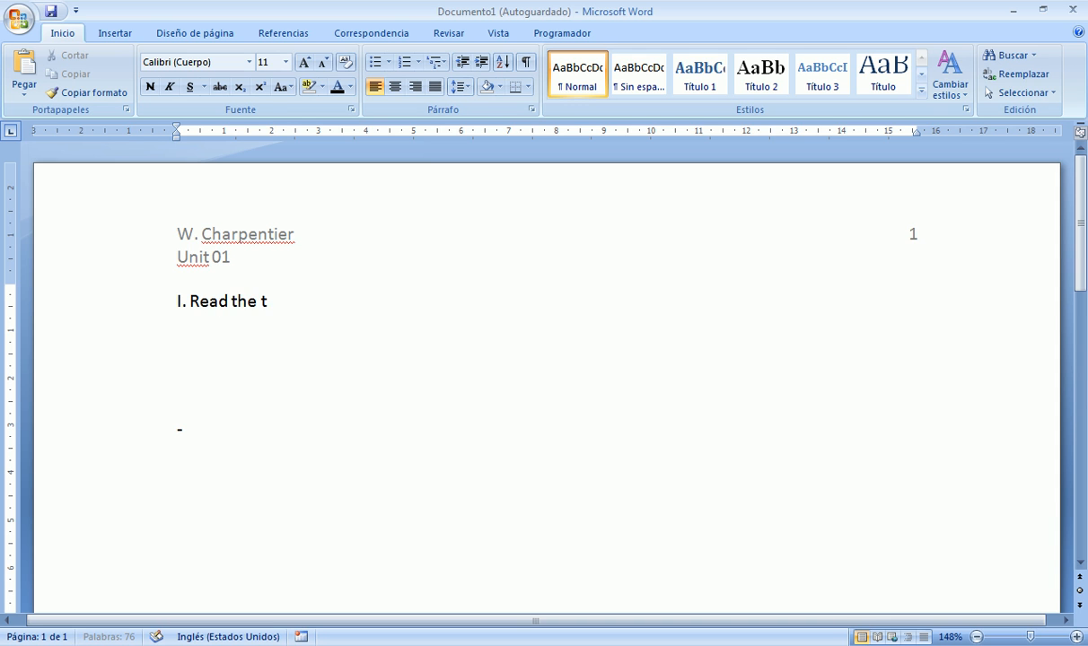
pyautogui.write('ext below.')
pyautogui.click(126, 303)
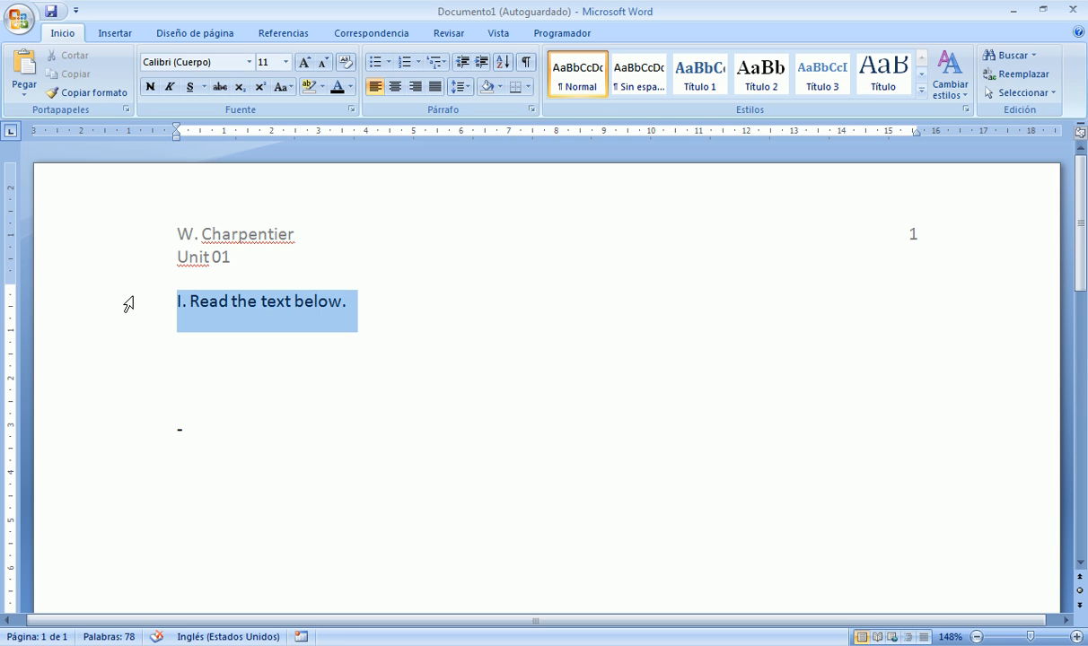
pyautogui.click(149, 87)
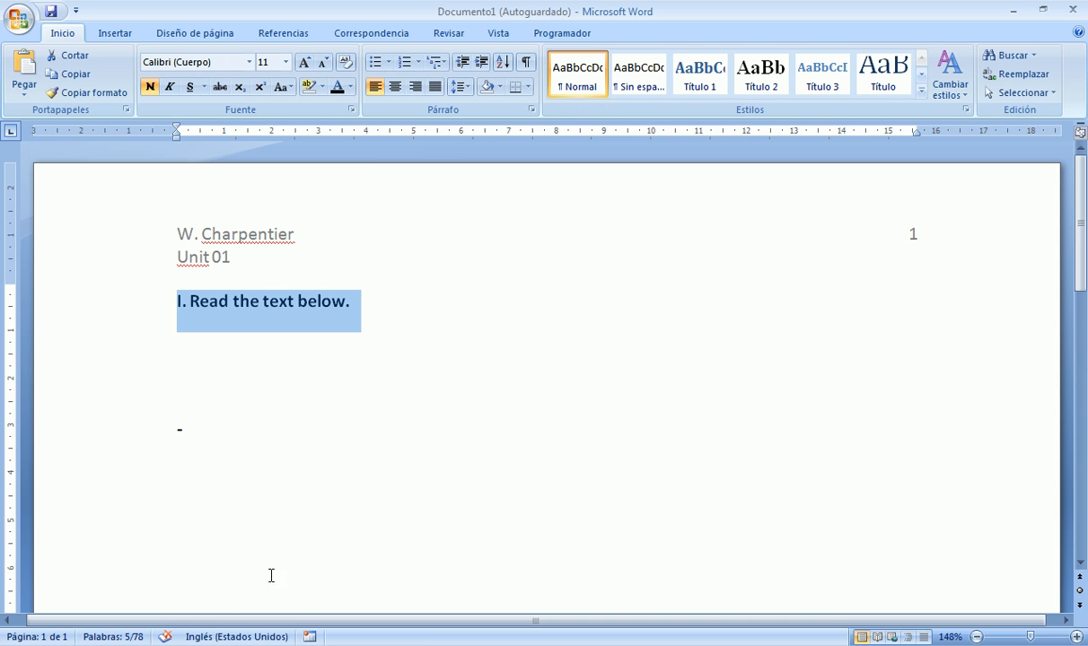
pyautogui.moveTo(213, 645)
pyautogui.click(289, 388)
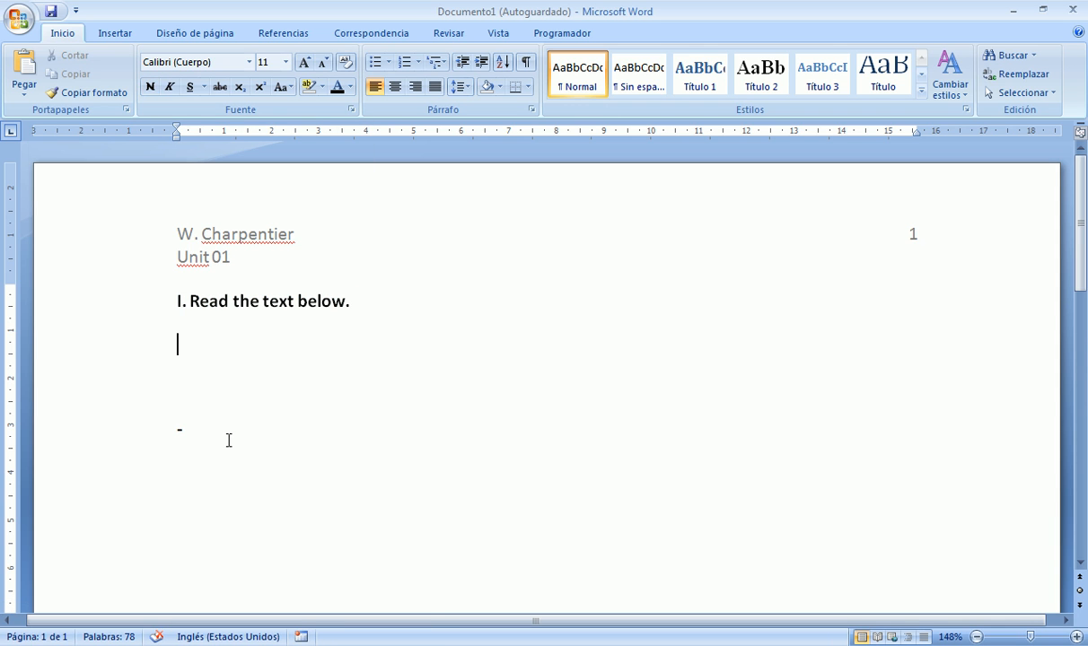
# Step: Switch to Firefox, copy the "Testing - why bother?" article from its title through the second paragraph, and return to Word
pyautogui.click(212, 645)
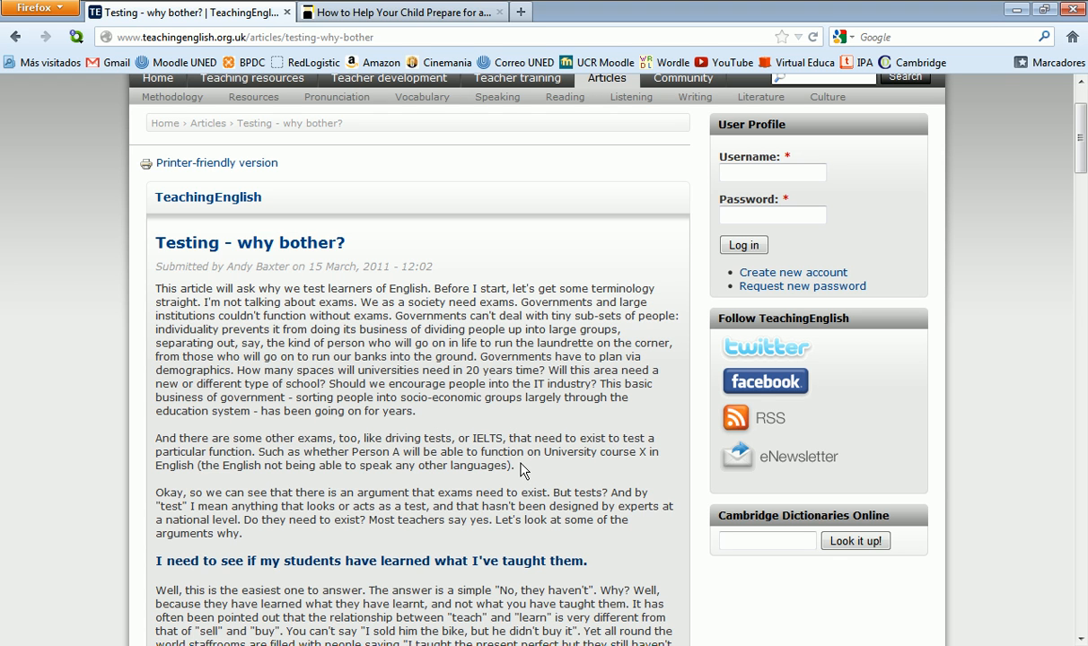
pyautogui.moveTo(518, 466); pyautogui.dragTo(498, 467)
pyautogui.moveTo(526, 466); pyautogui.dragTo(153, 247)
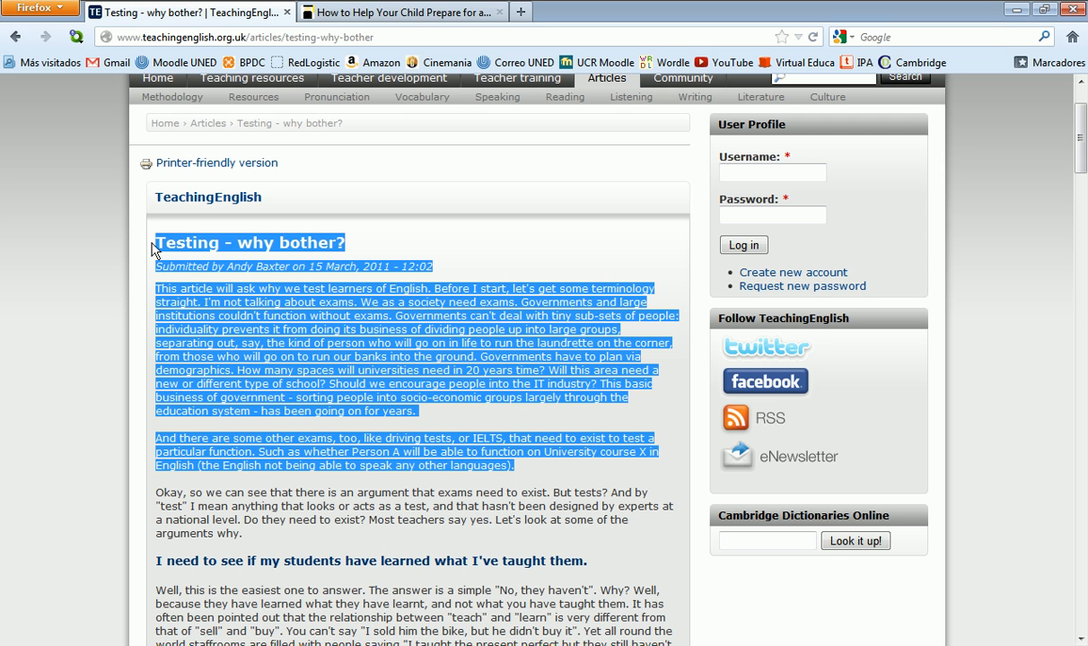
pyautogui.rightClick(303, 322)
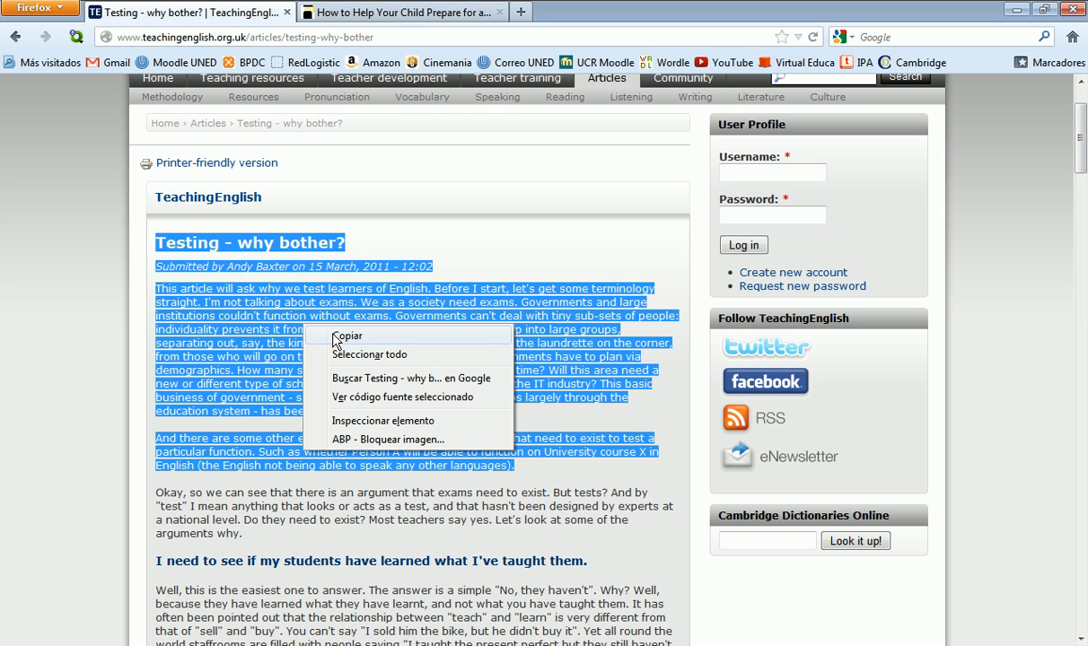
pyautogui.click(335, 336)
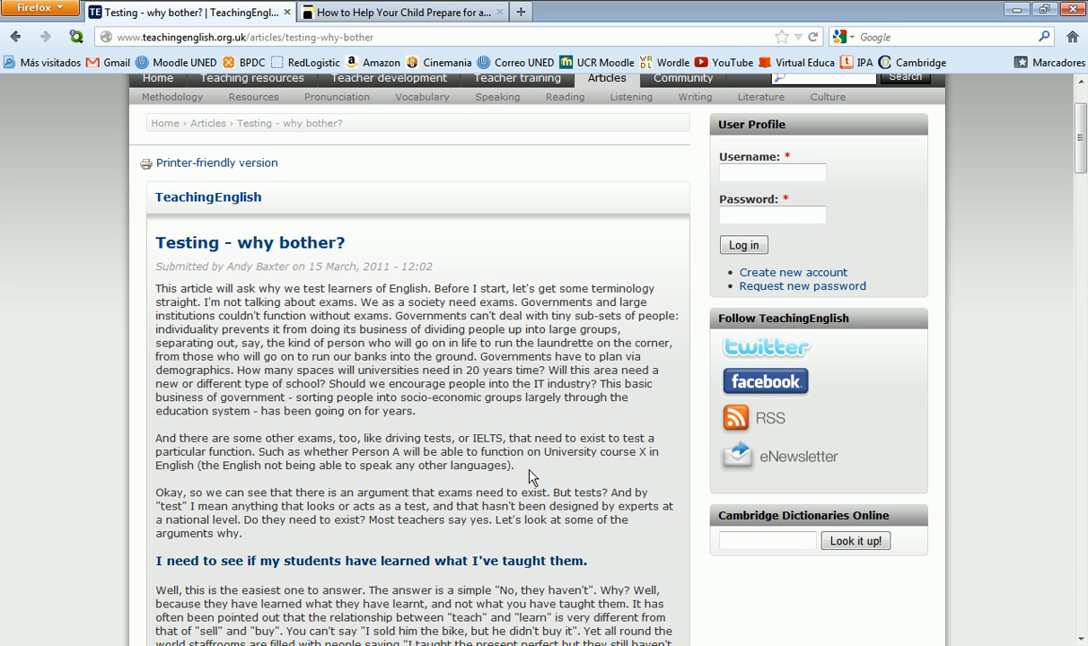
pyautogui.moveTo(522, 472); pyautogui.dragTo(160, 245)
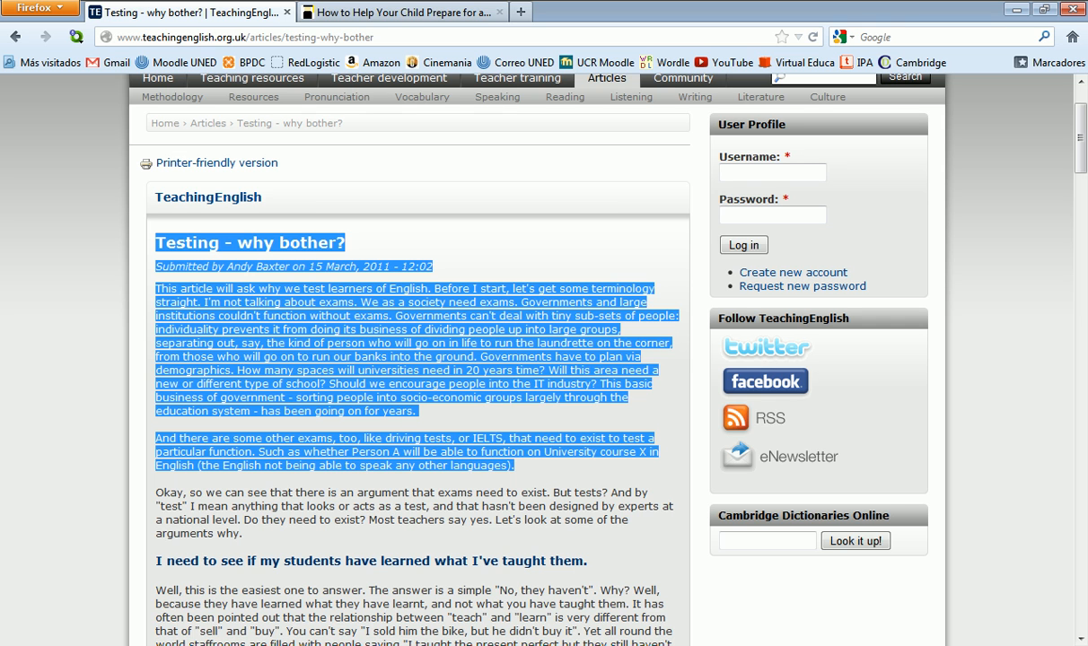
pyautogui.click(252, 614)
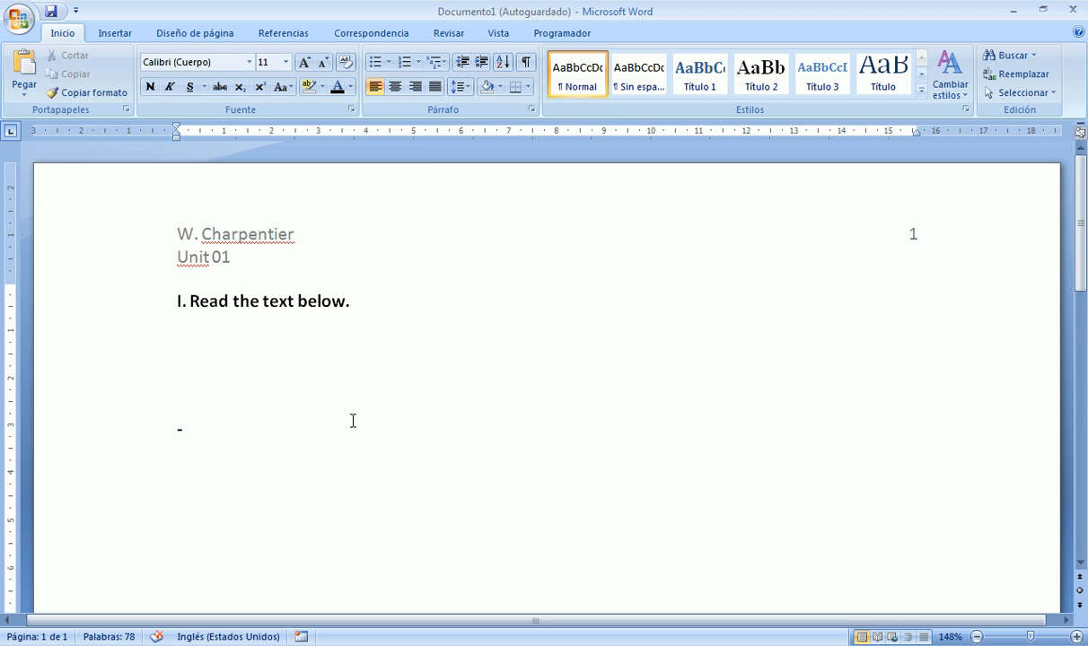
# Step: Try to paste the copied article with its web formatting below the instruction line, and undo the paste
pyautogui.rightClick(276, 348)
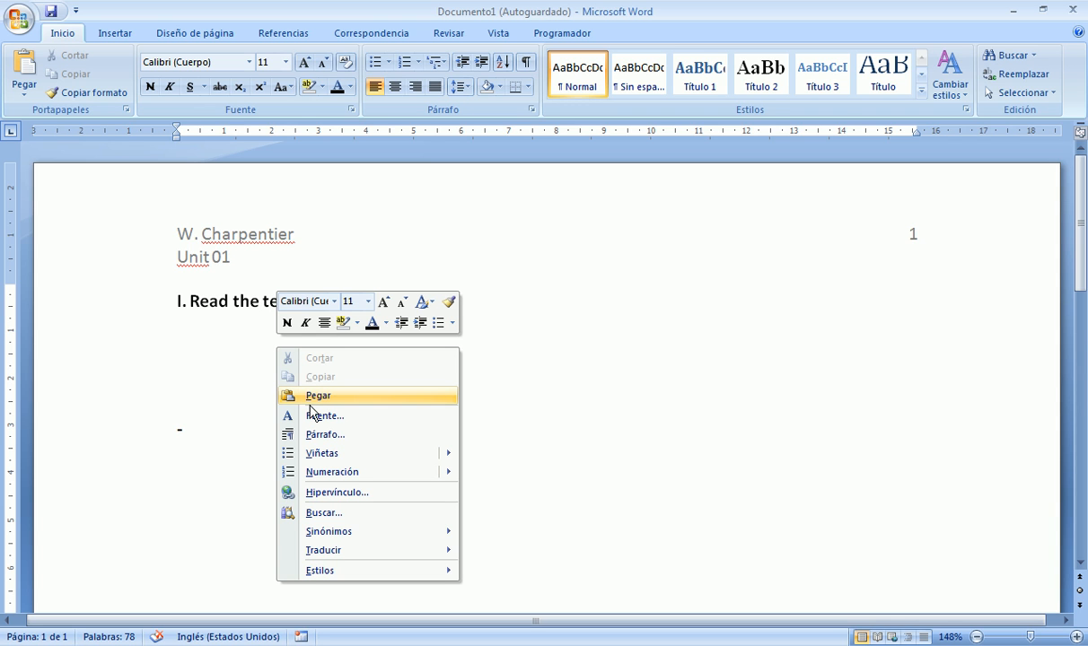
pyautogui.click(205, 344)
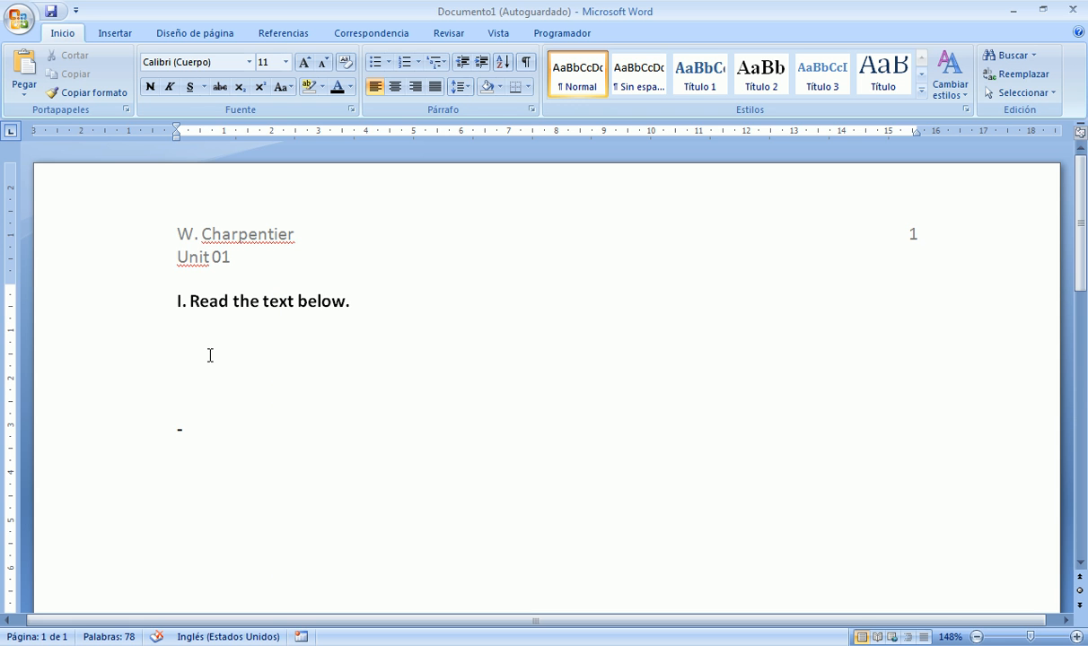
pyautogui.hotkey('ctrl', 'v')
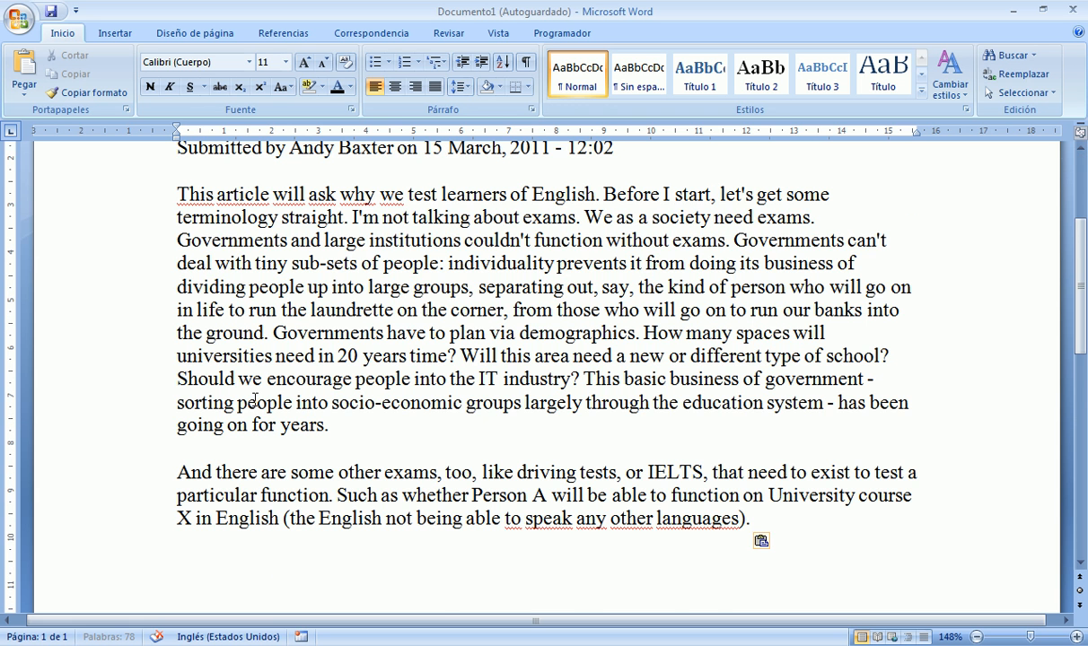
pyautogui.scroll(2, 287, 413)
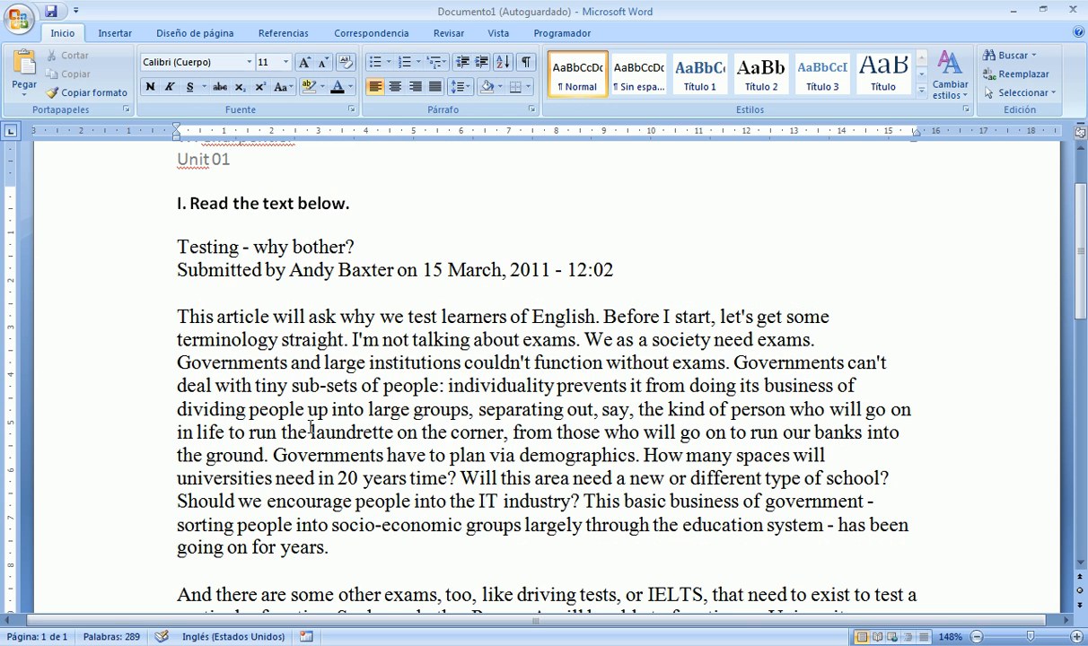
pyautogui.hotkey('ctrl', 'z')
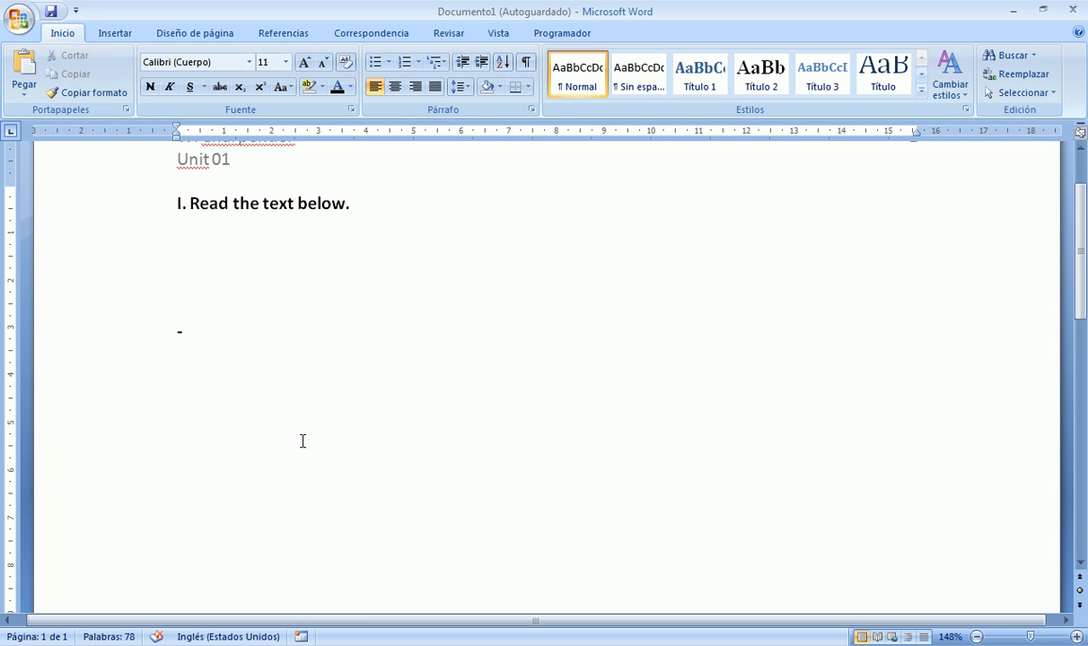
pyautogui.hotkey('ctrl', 'v')
pyautogui.scroll(5, 286, 296)
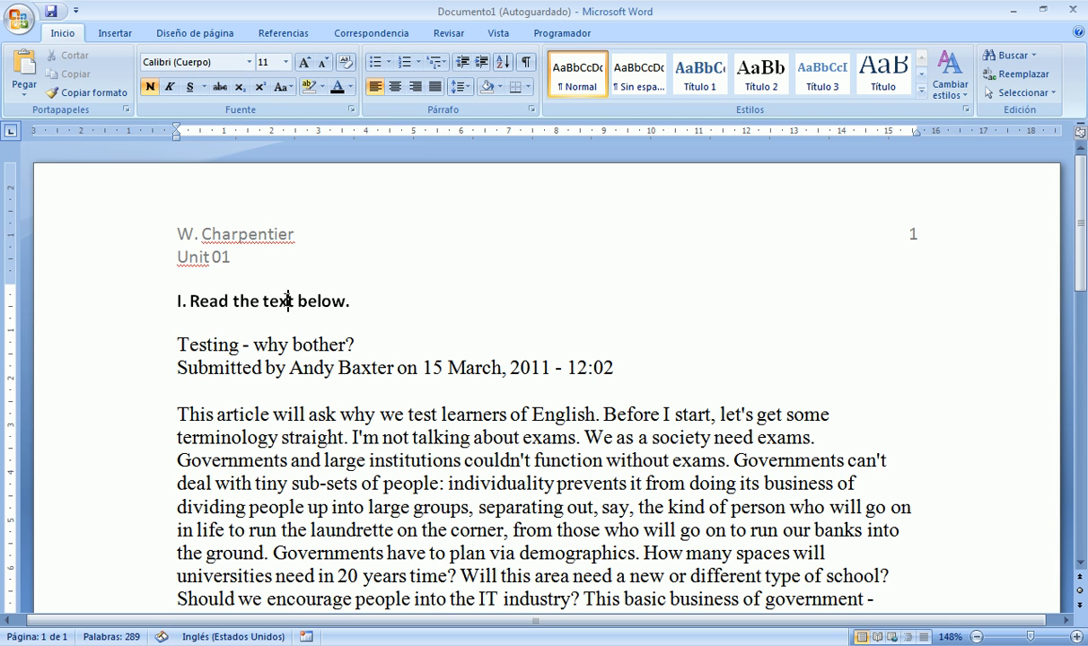
pyautogui.click(294, 438)
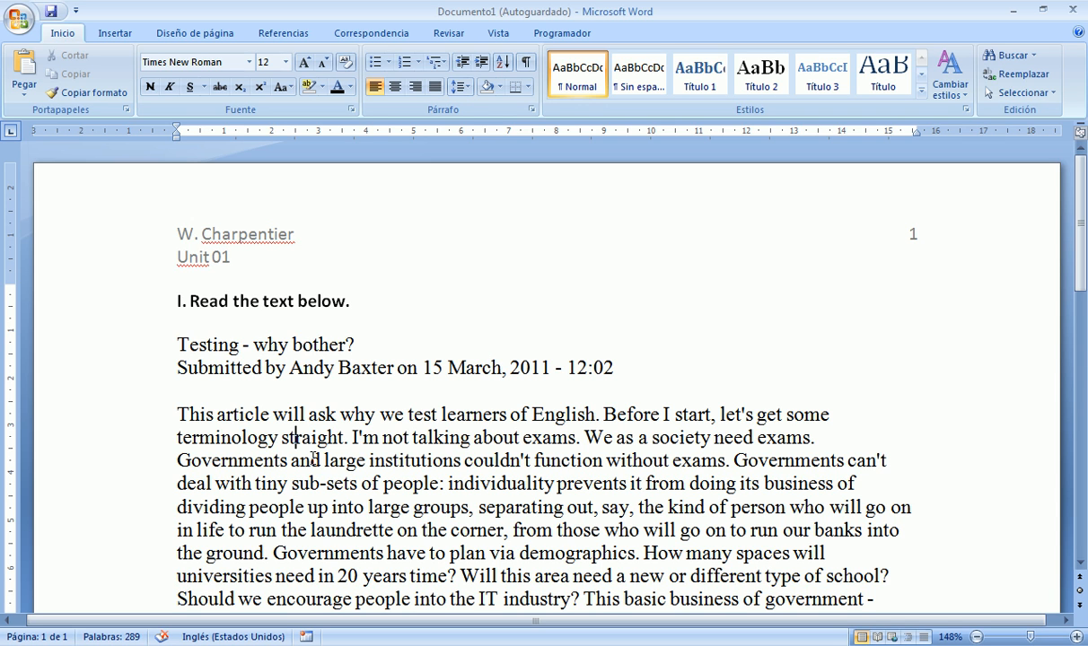
pyautogui.hotkey('ctrl', 'z')
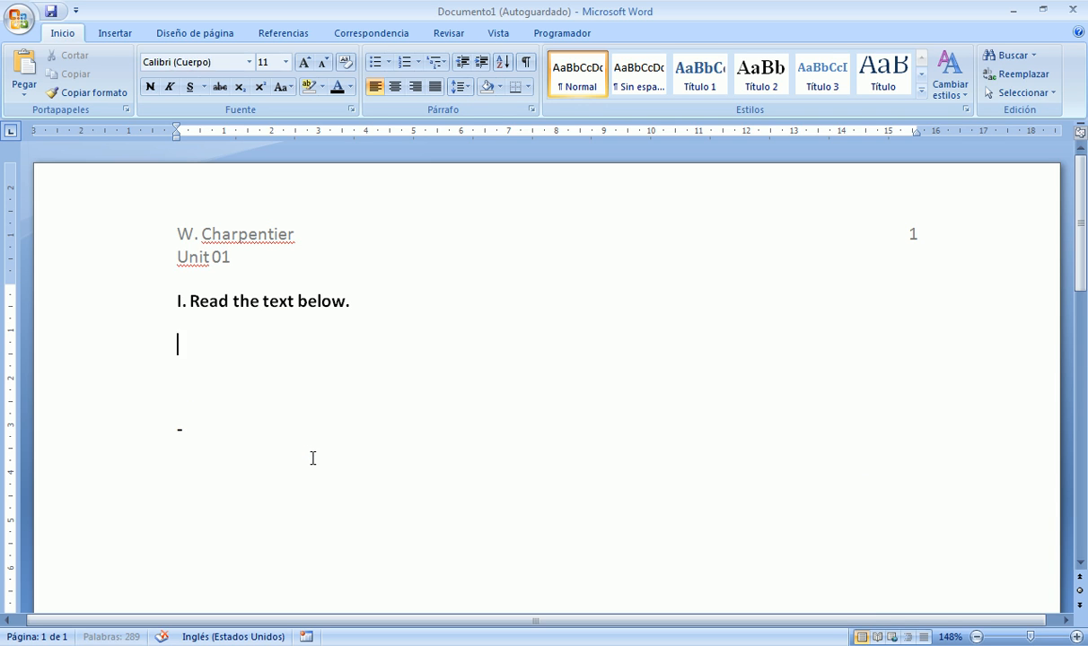
# Step: Paste the article below the instruction using Paste Special as unformatted text (Texto sin formato)
pyautogui.click(27, 97)
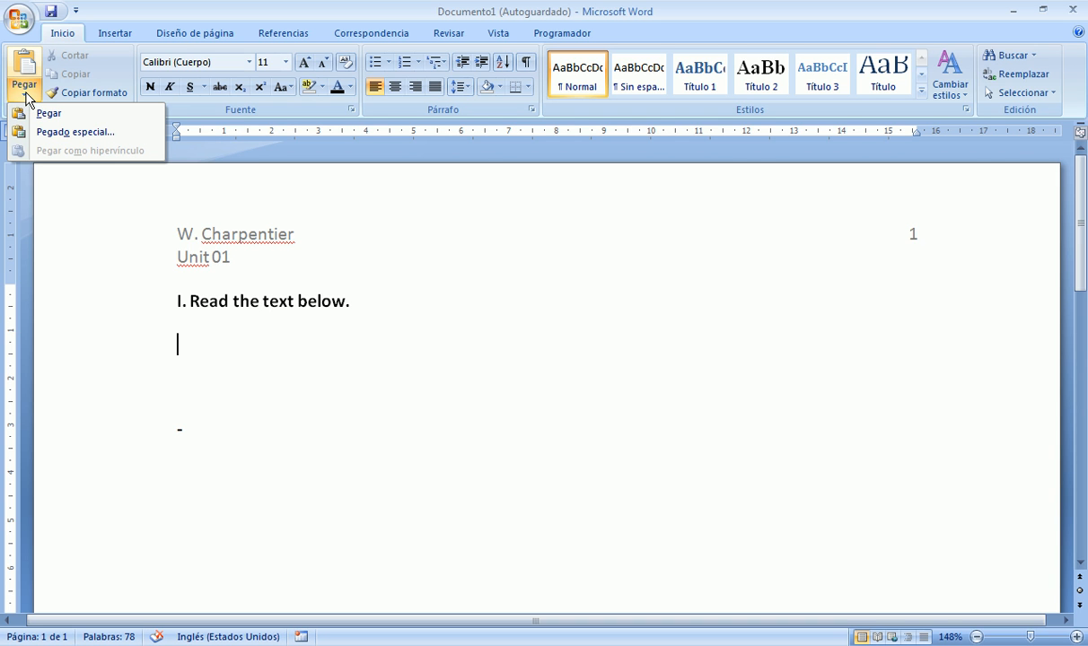
pyautogui.click(39, 135)
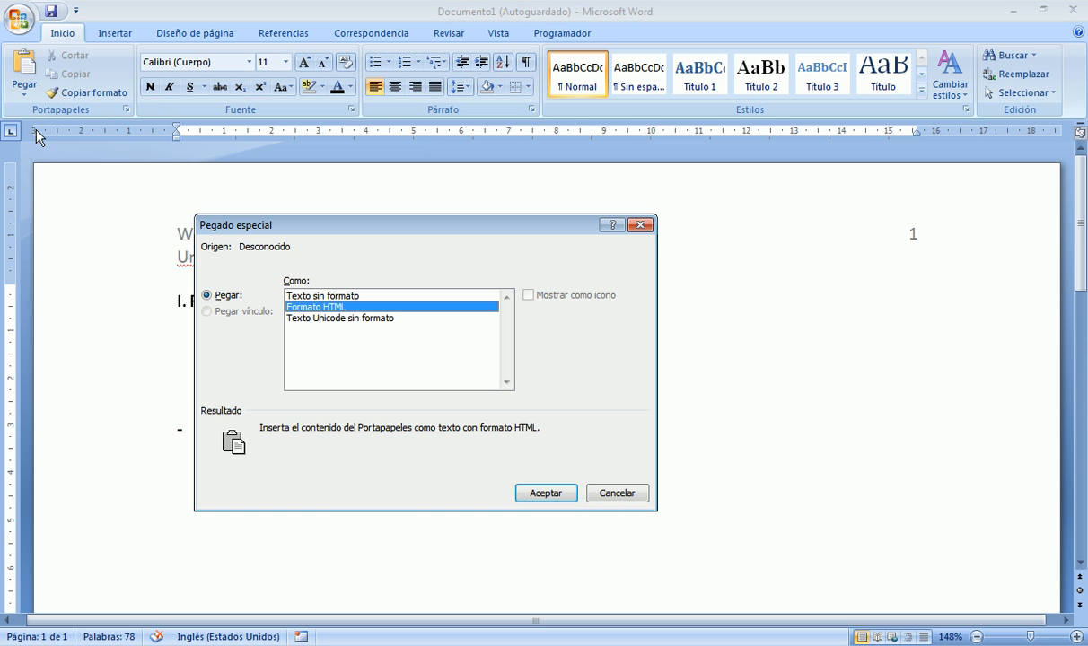
pyautogui.click(364, 295)
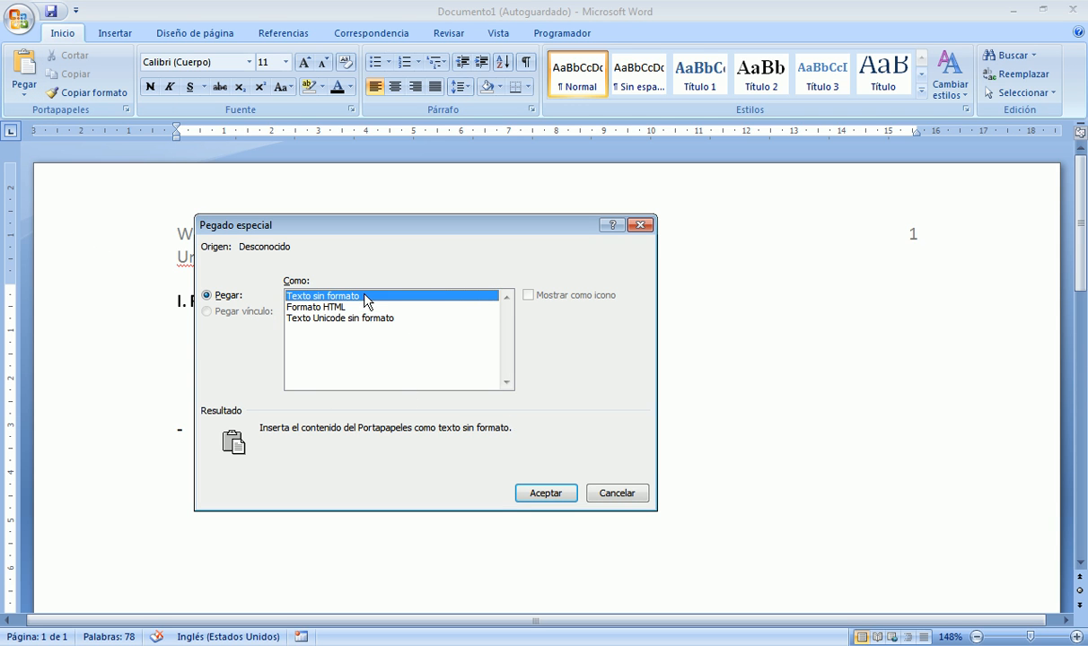
pyautogui.click(544, 493)
pyautogui.scroll(1, 406, 440)
pyautogui.scroll(3, 407, 440)
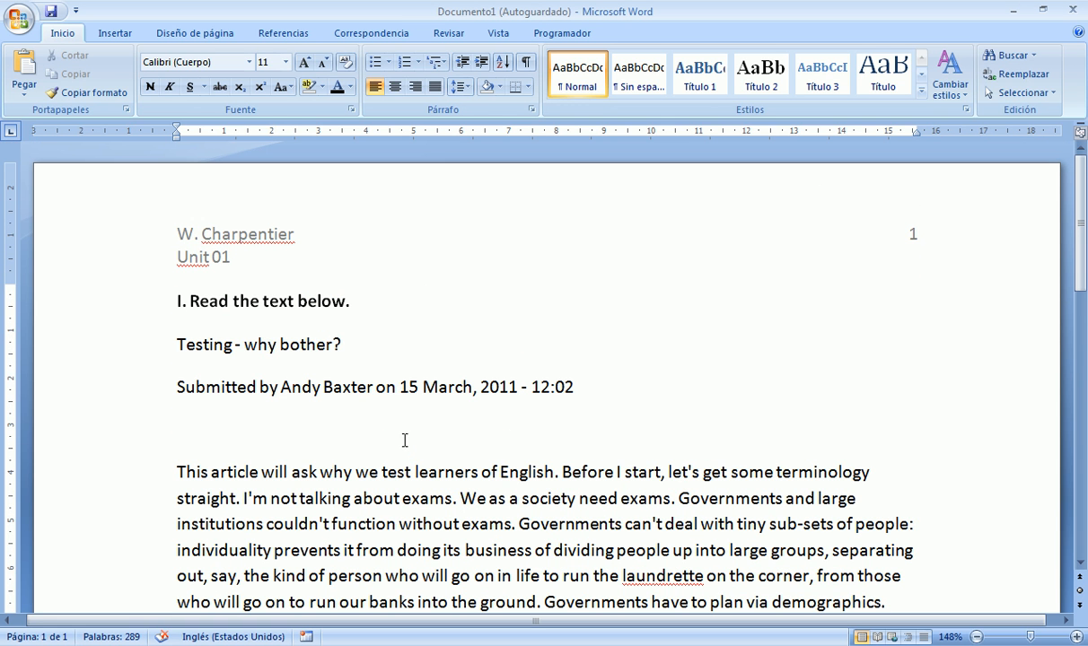
# Step: Delete the blank paragraphs above the article's first body paragraph and between its two body paragraphs
pyautogui.click(267, 348)
pyautogui.scroll(-1, 269, 386)
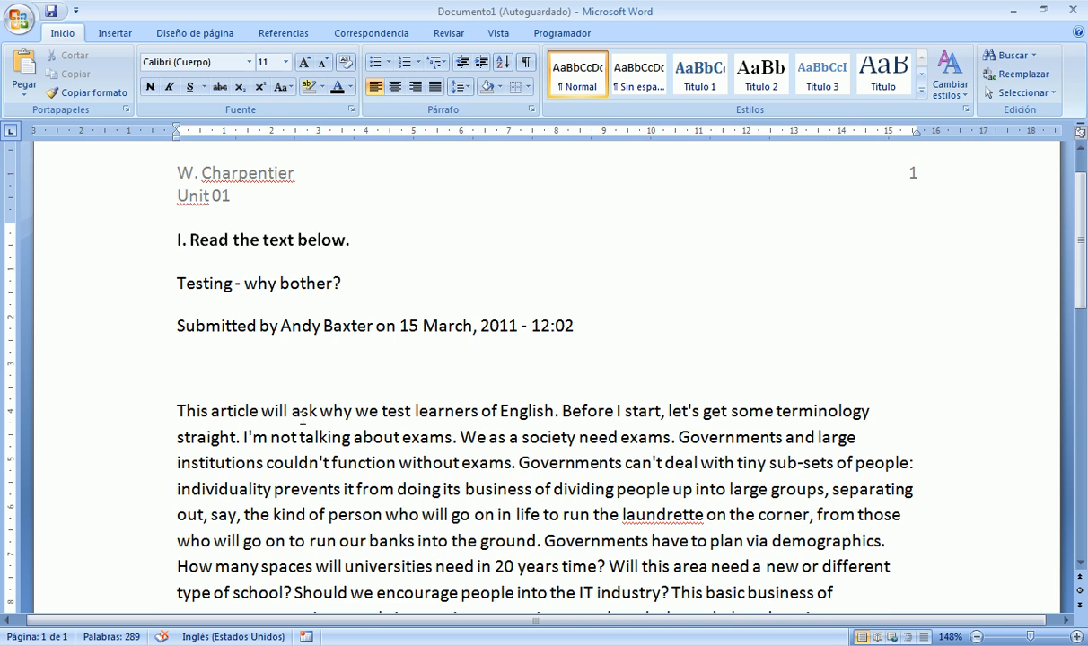
pyautogui.click(152, 375)
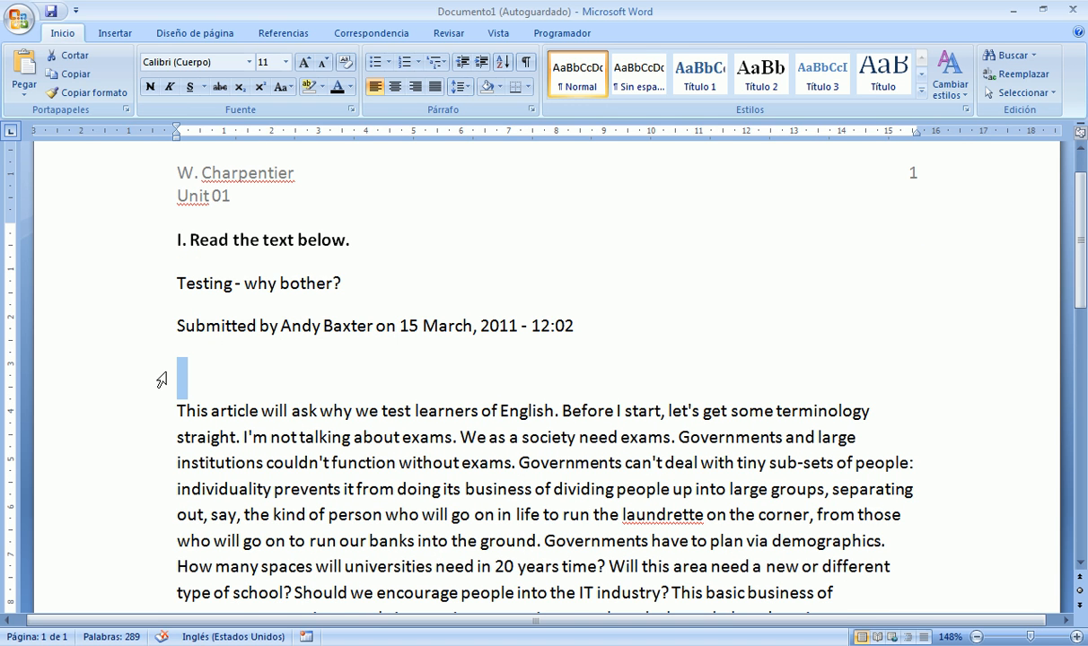
pyautogui.press('Delete')
pyautogui.scroll(-3, 156, 371)
pyautogui.click(134, 470)
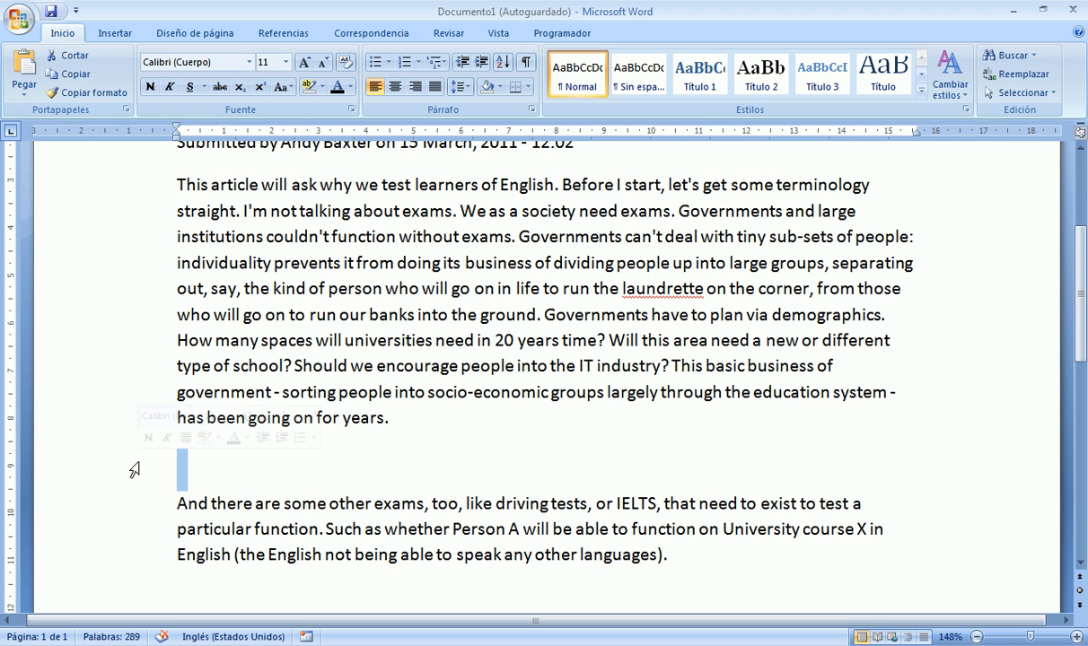
pyautogui.press('Delete')
pyautogui.scroll(2, 539, 453)
pyautogui.click(556, 437)
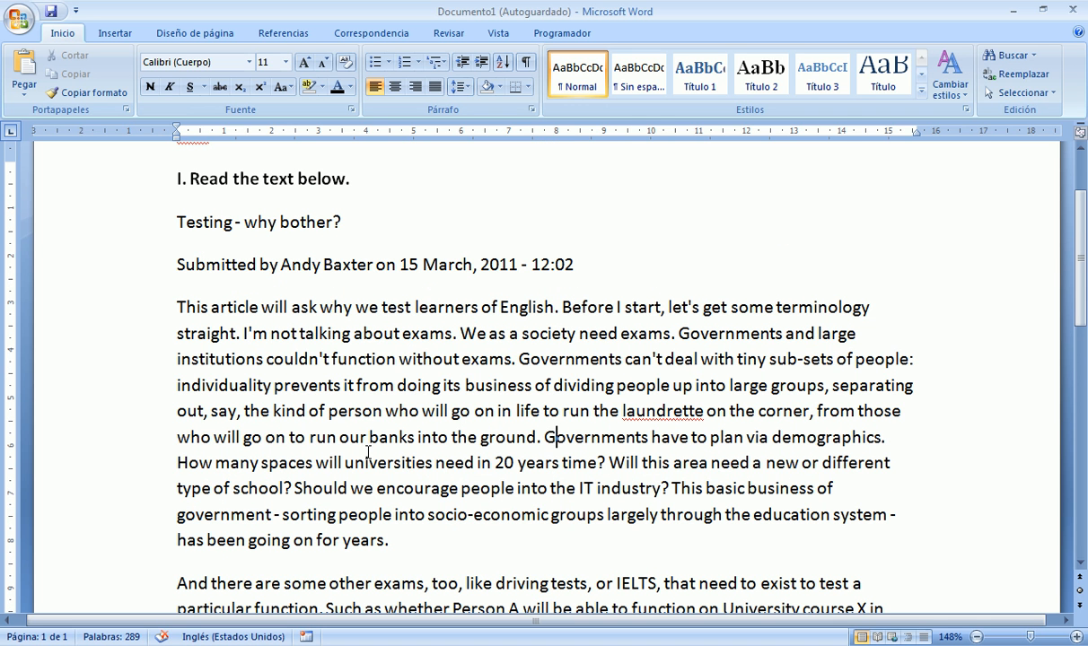
# Step: Switch to Firefox, copy the web address of the "Testing - why bother?" article, and return to Word
pyautogui.moveTo(138, 645)
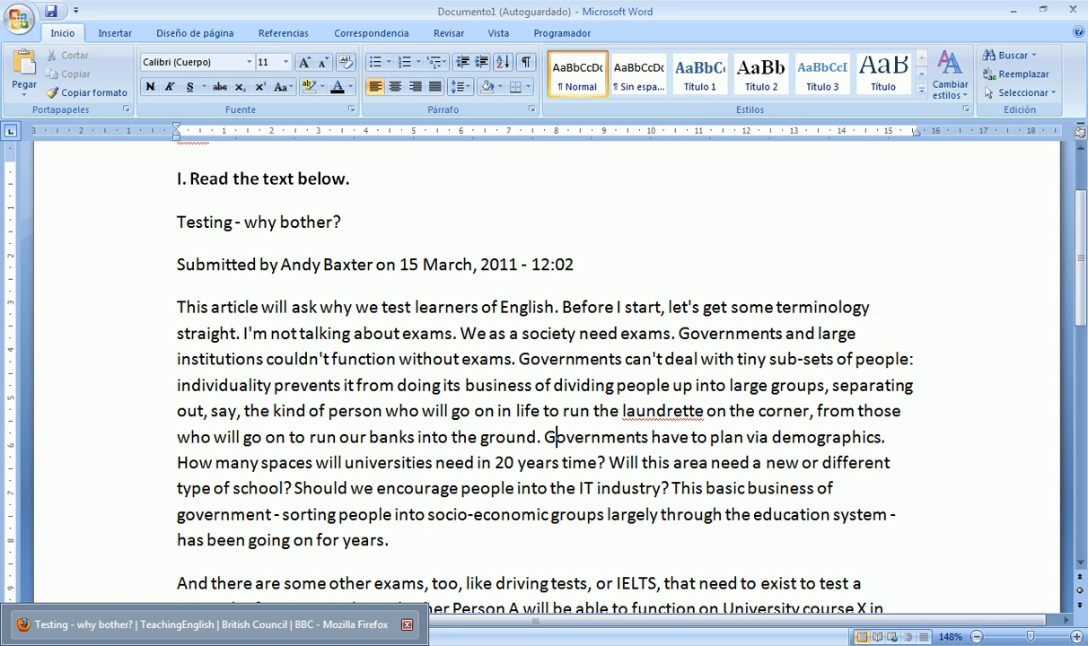
pyautogui.click(211, 625)
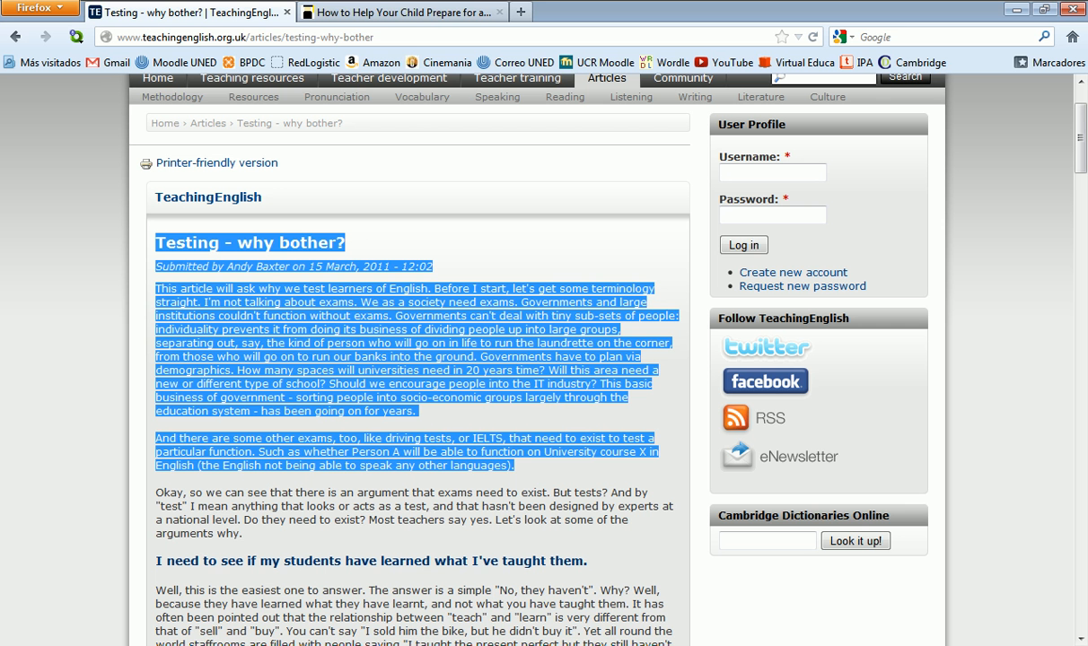
pyautogui.click(391, 37)
pyautogui.hotkey('ctrl', 'c')
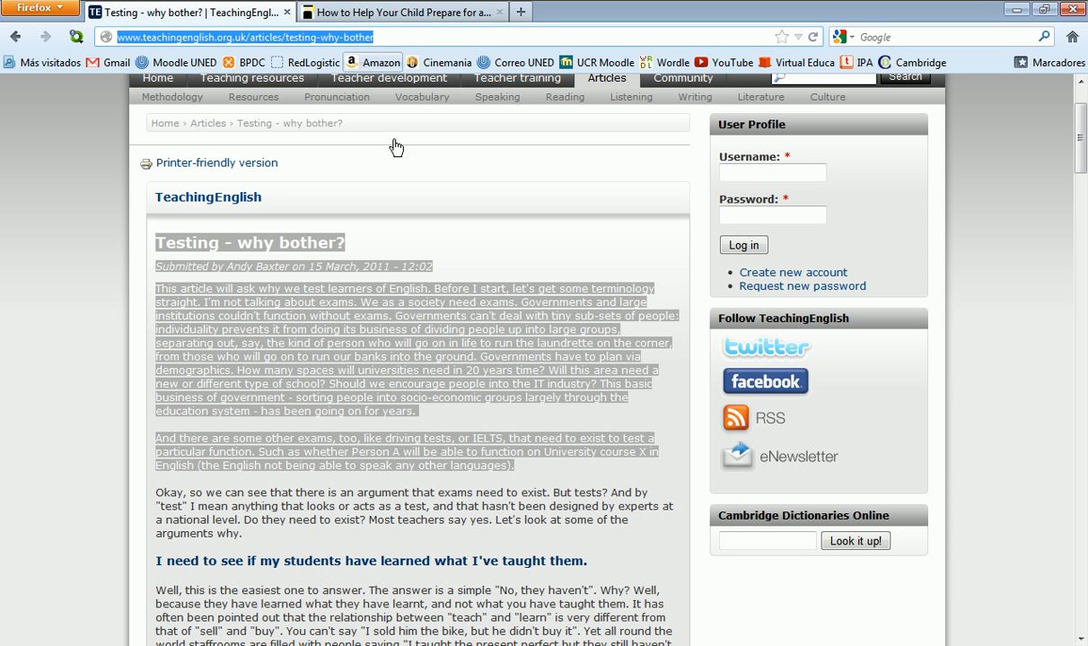
pyautogui.hotkey('alt', 'Tab')
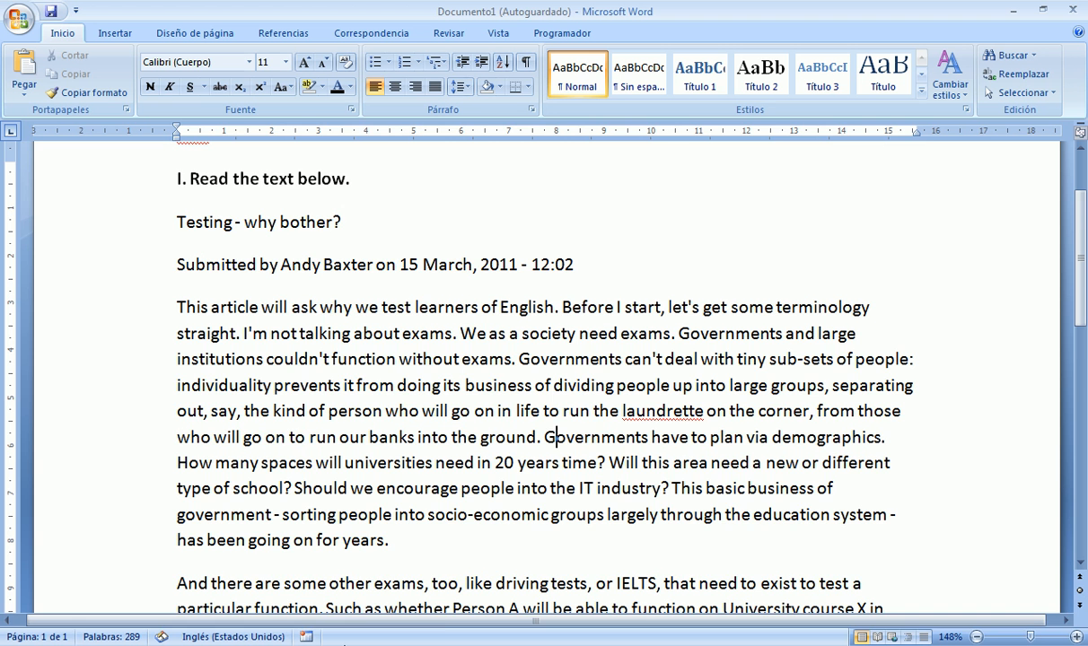
# Step: Paste the copied article address on a new line below the last paragraph and align it right
pyautogui.scroll(-2, 889, 485)
pyautogui.click(731, 519)
pyautogui.press('Return')
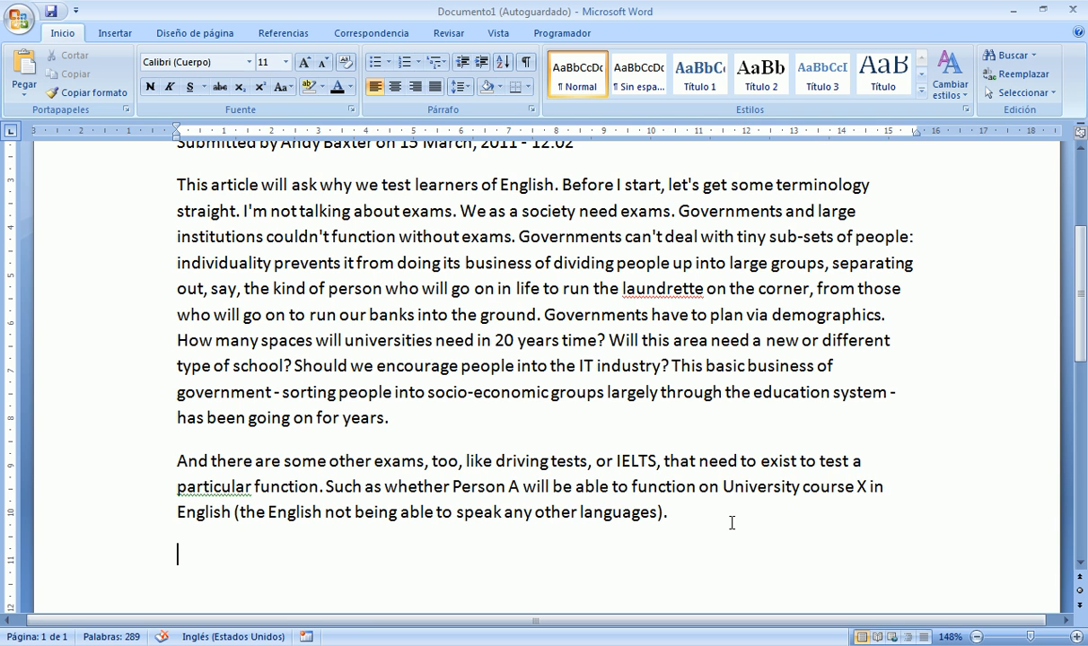
pyautogui.hotkey('ctrl', 'v')
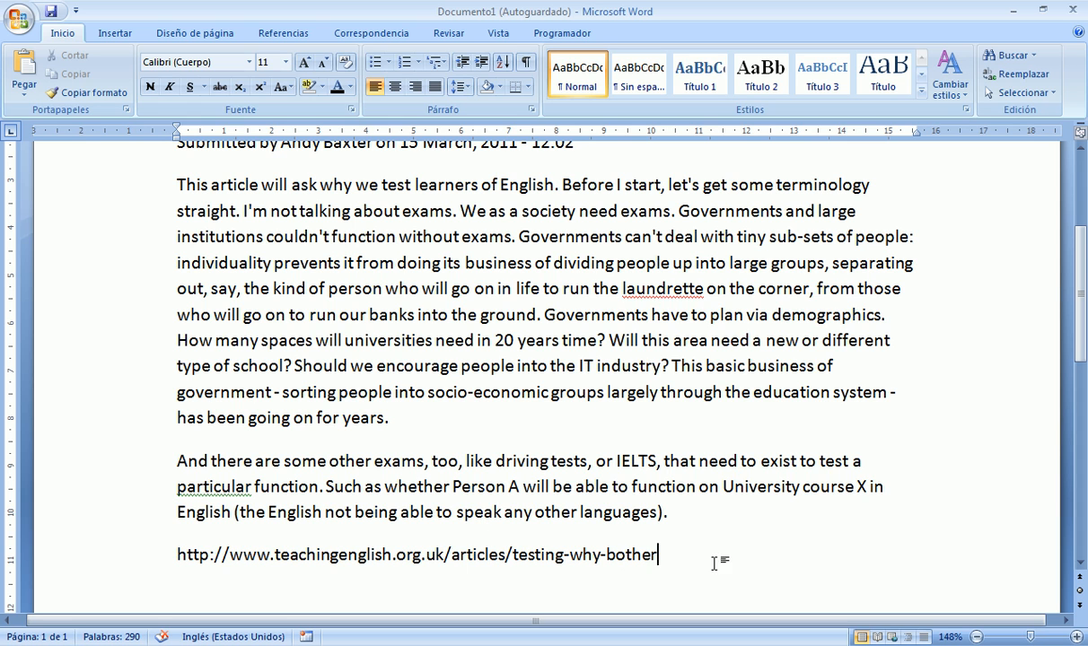
pyautogui.click(412, 87)
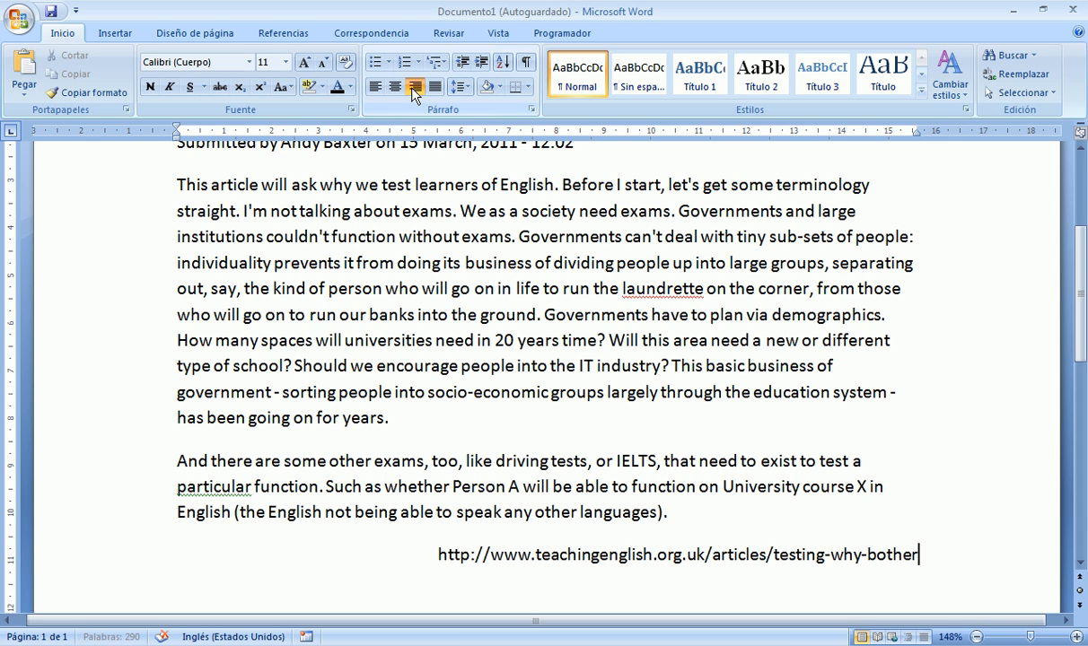
pyautogui.click(549, 554)
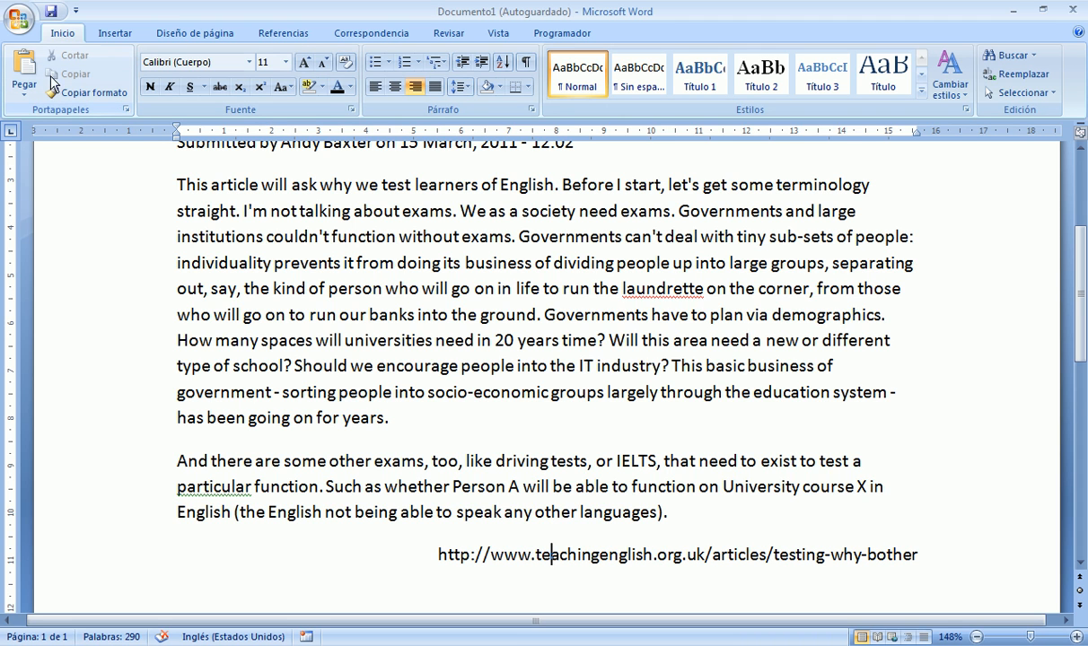
# Step: Start a new line after the article address and remove the hyperlink from the address
pyautogui.click(927, 557)
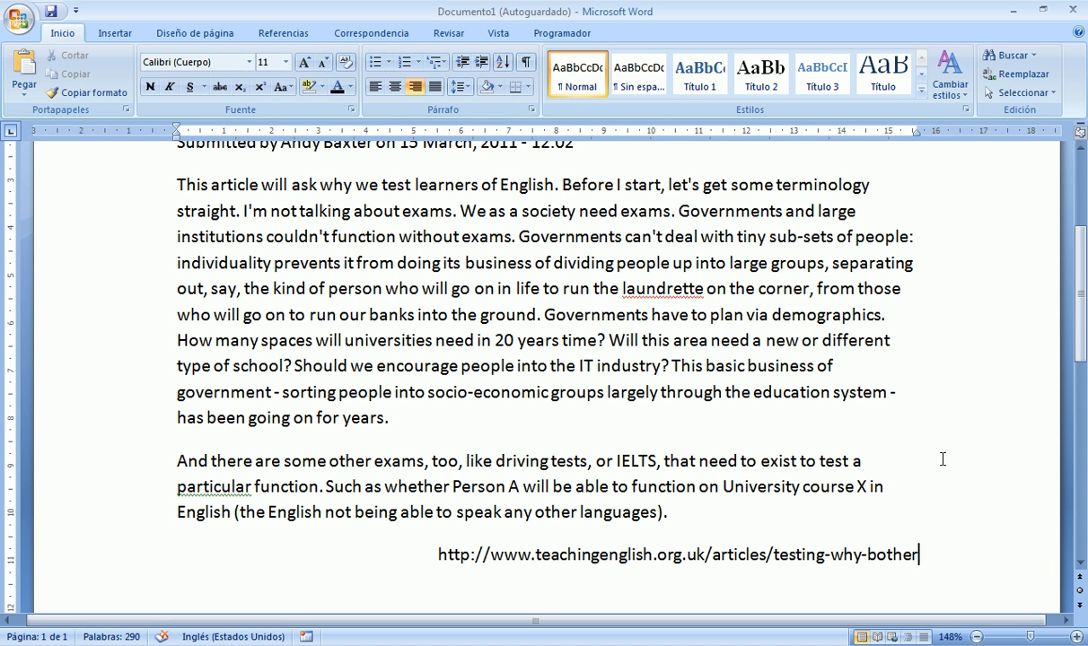
pyautogui.press('Return')
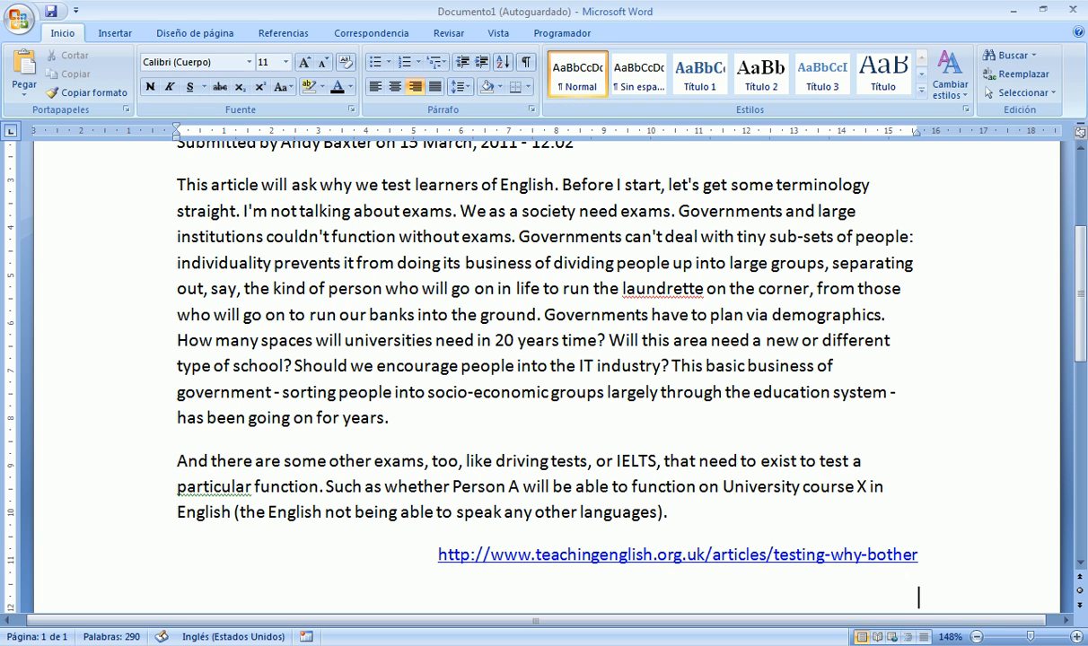
pyautogui.scroll(-2, 854, 343)
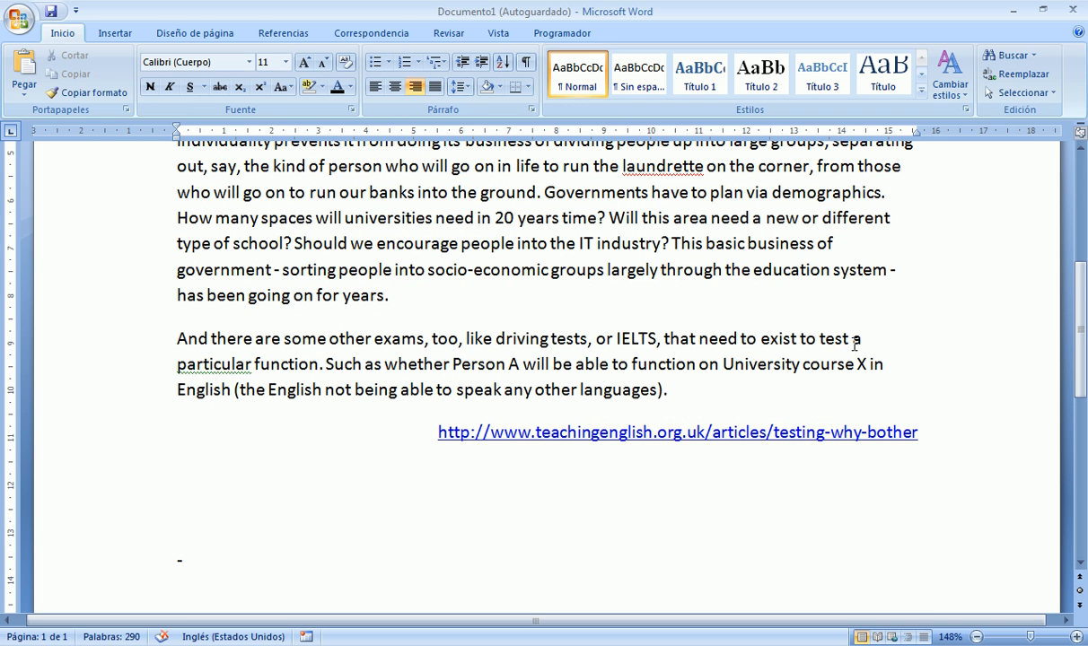
pyautogui.rightClick(763, 433)
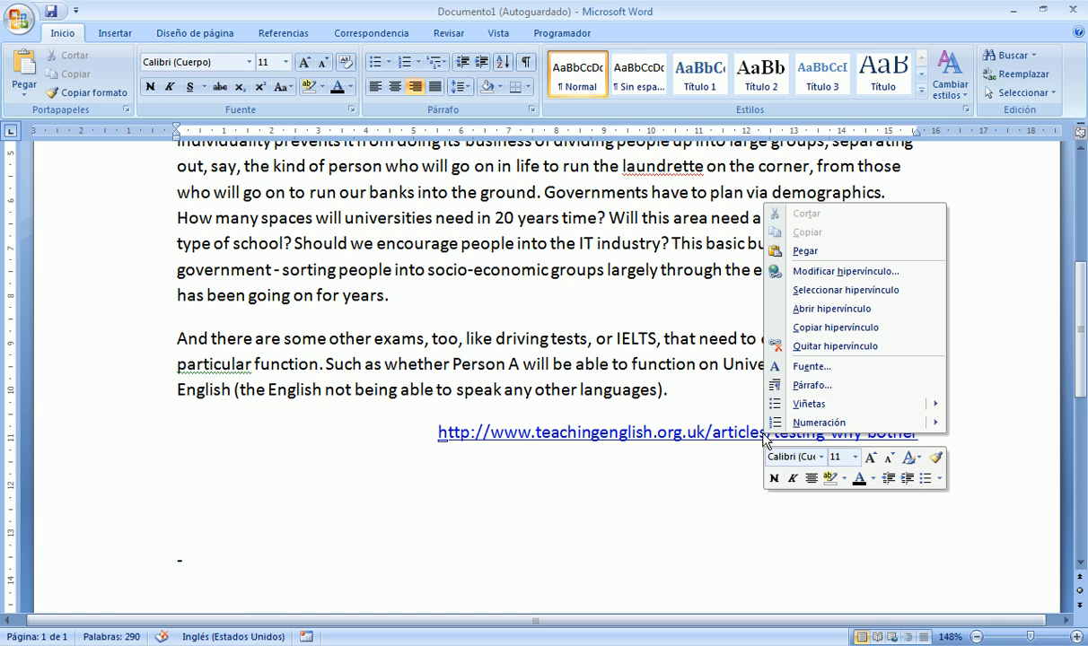
pyautogui.click(838, 355)
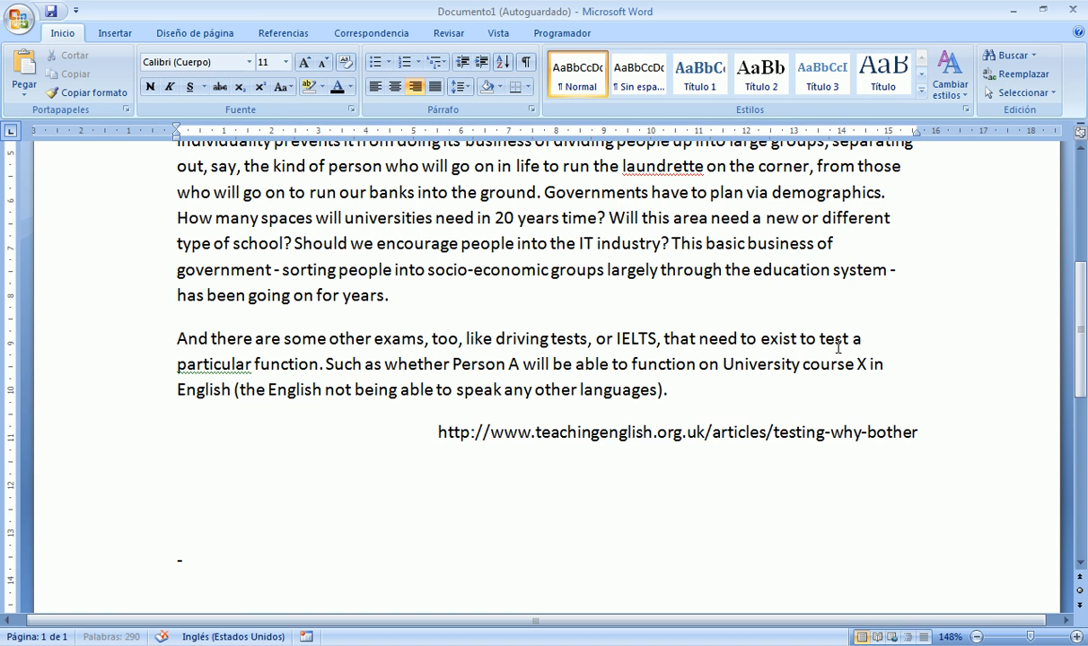
pyautogui.click(782, 473)
# Step: Select the article's two body paragraphs and turn on continuous line numbering (Continua)
pyautogui.scroll(2, 717, 434)
pyautogui.moveTo(683, 517); pyautogui.dragTo(136, 259)
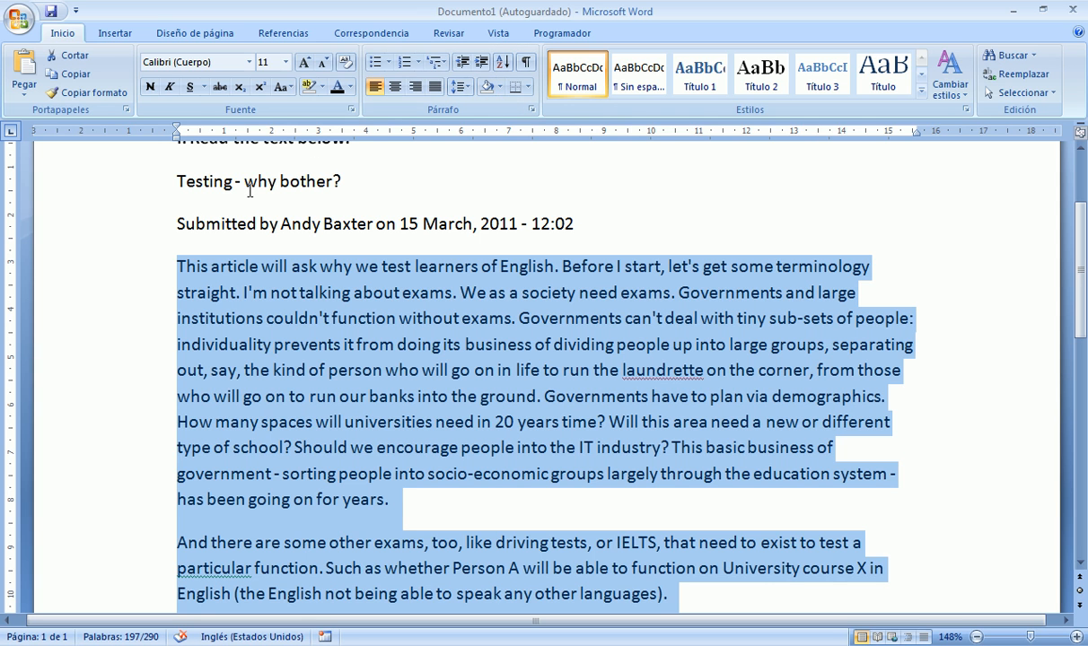
pyautogui.click(218, 36)
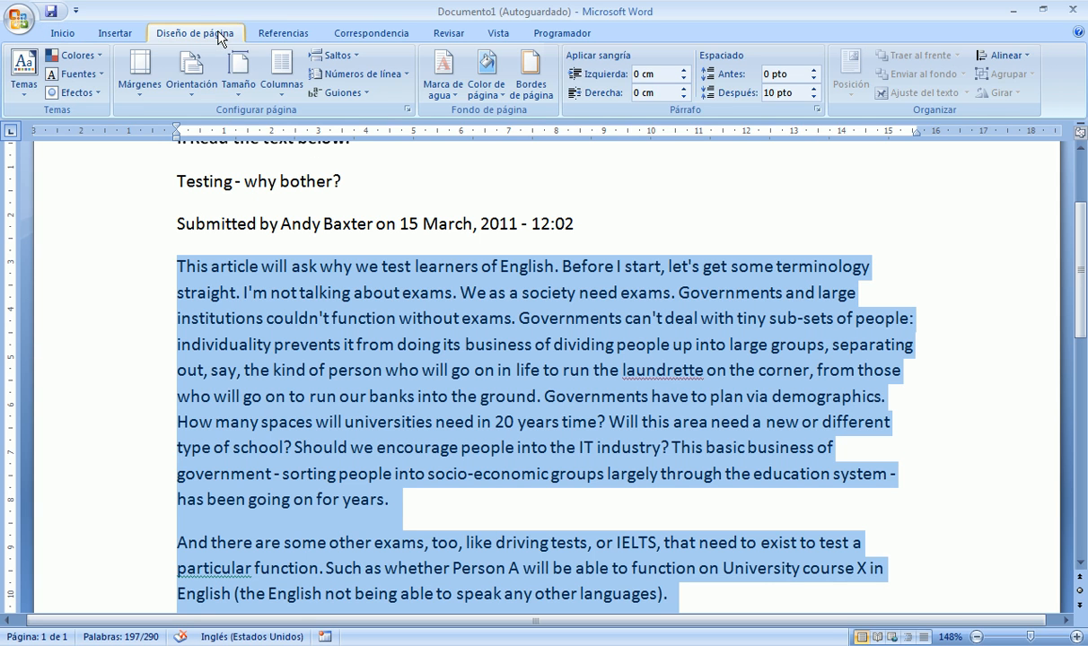
pyautogui.click(403, 77)
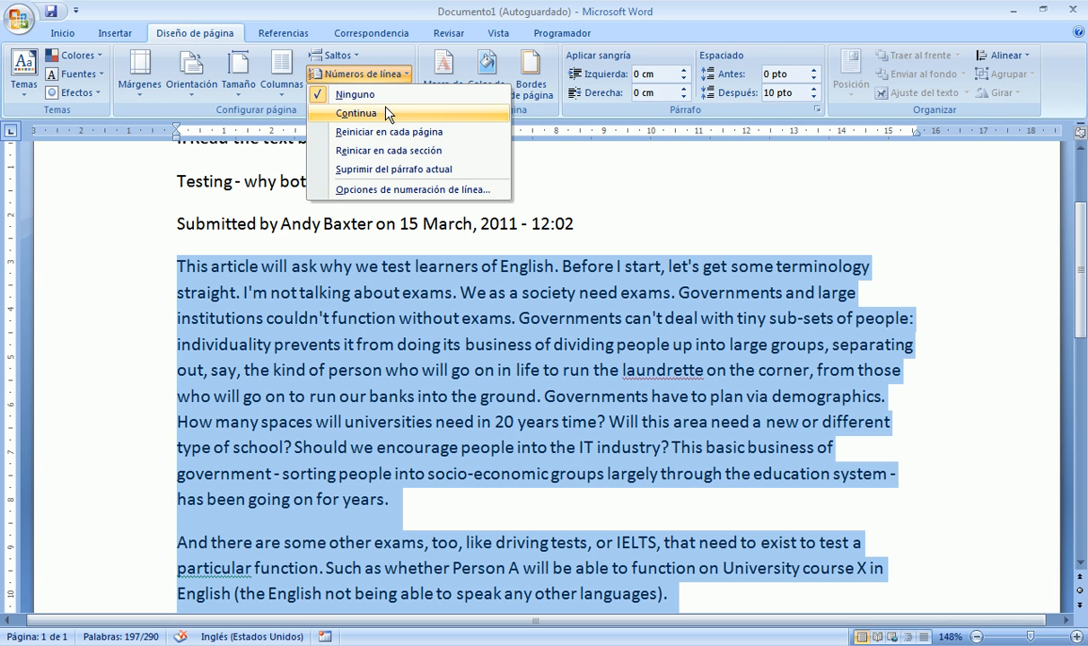
pyautogui.click(387, 114)
pyautogui.scroll(-8, 330, 381)
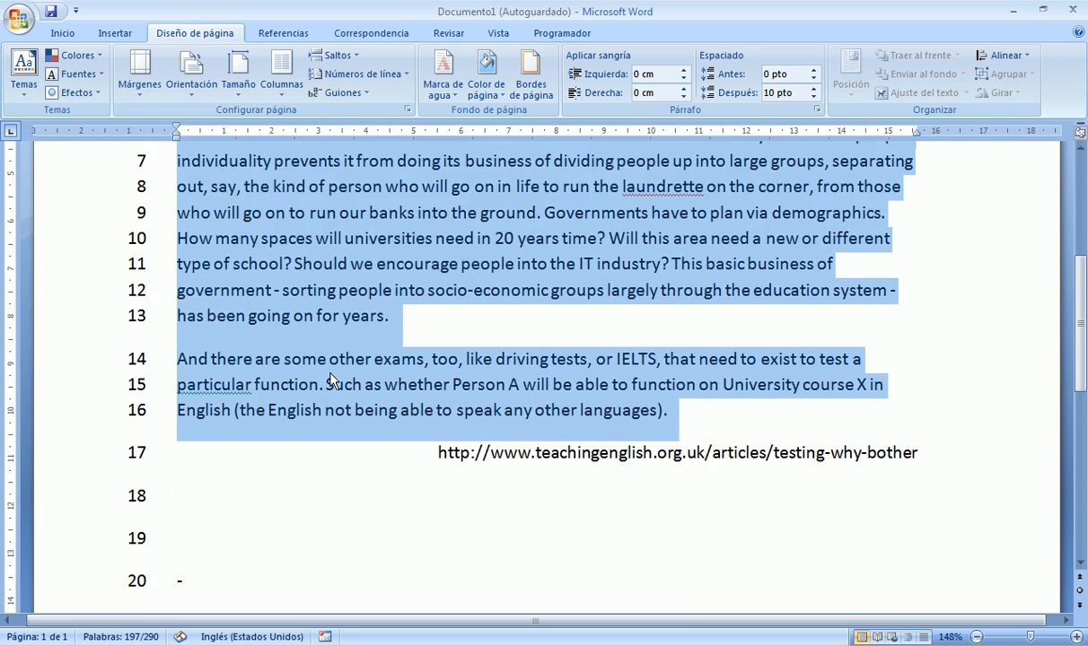
pyautogui.scroll(6, 332, 353)
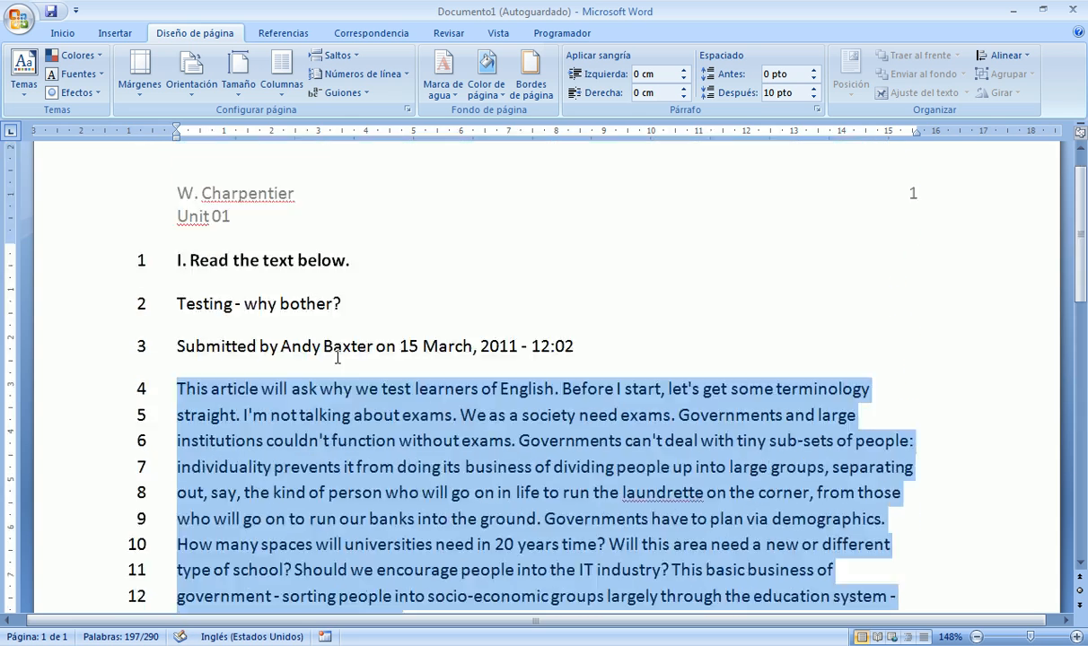
pyautogui.scroll(-9, 325, 350)
pyautogui.scroll(9, 328, 366)
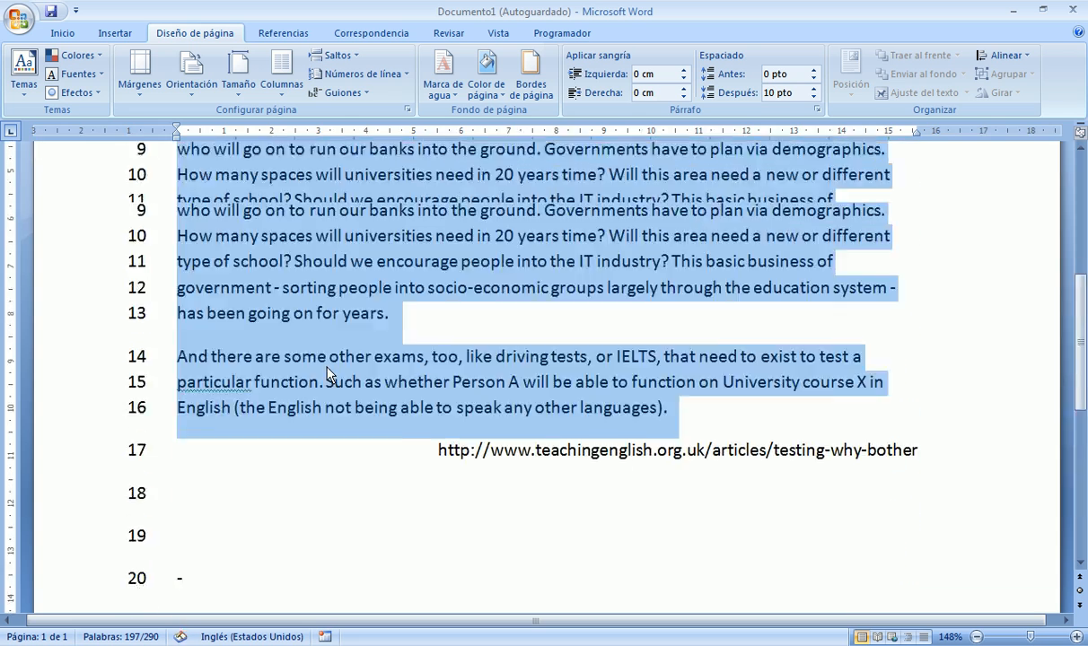
pyautogui.click(387, 76)
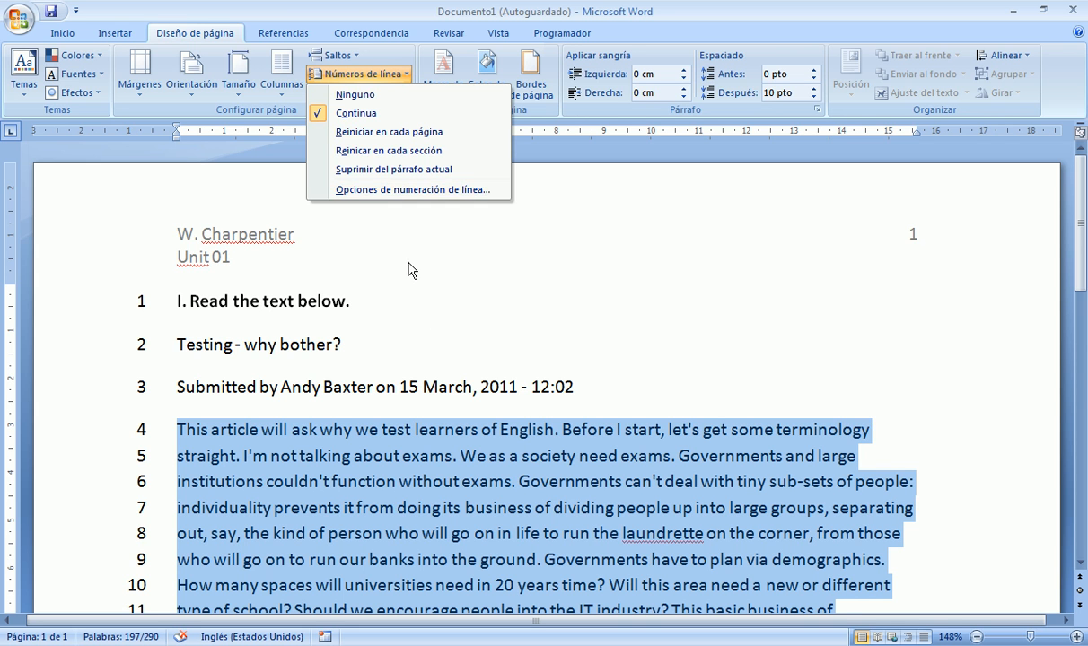
pyautogui.click(431, 377)
pyautogui.click(584, 393)
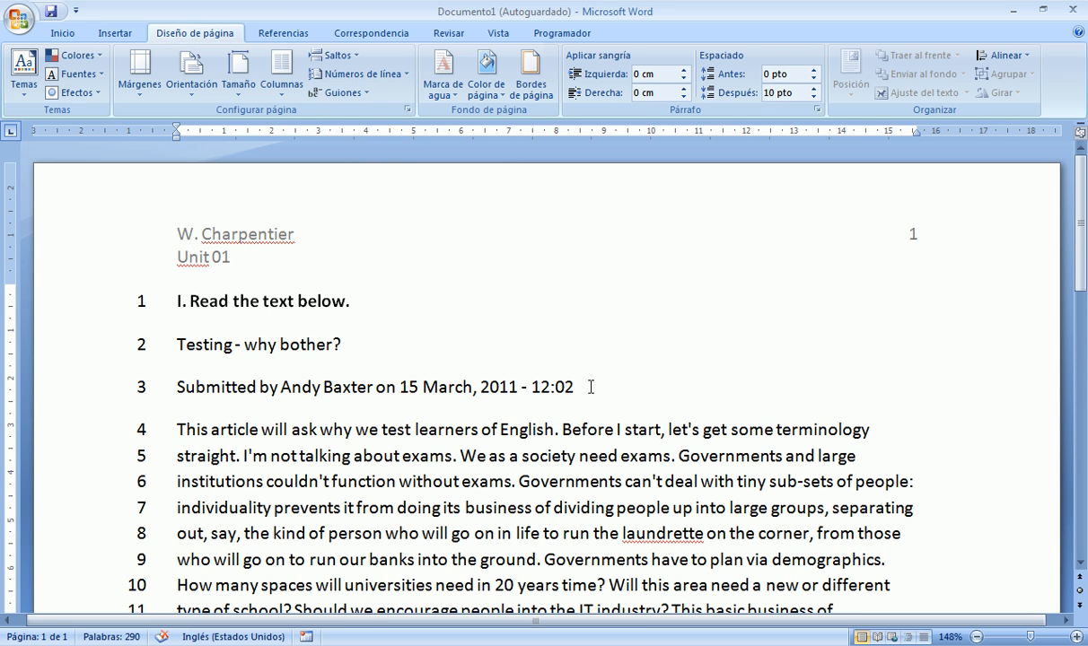
pyautogui.moveTo(590, 387); pyautogui.dragTo(510, 386)
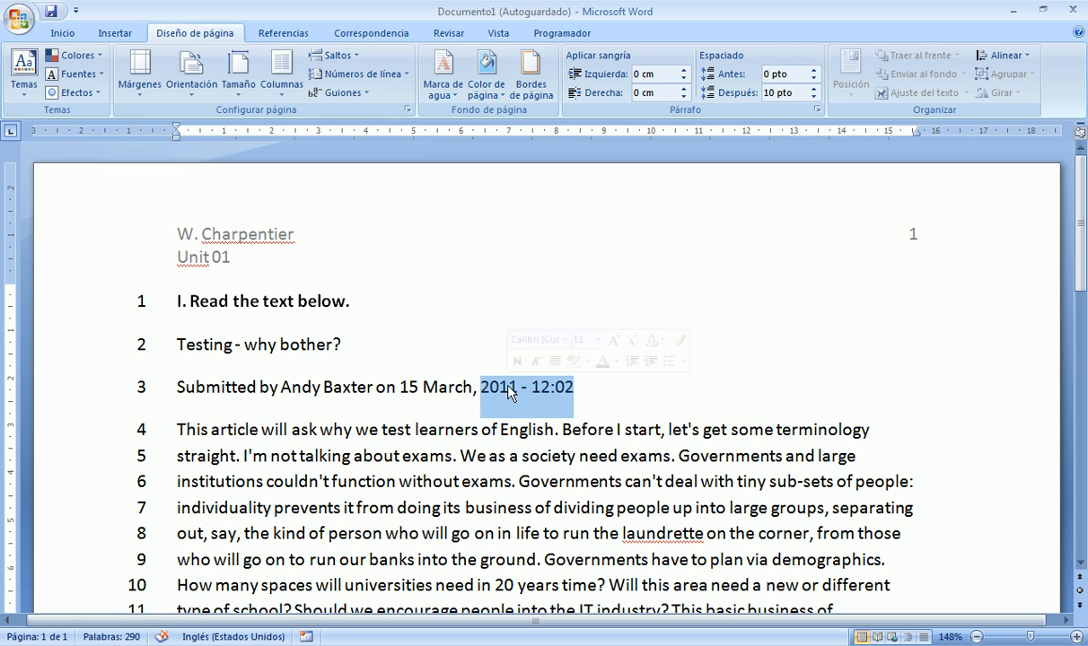
pyautogui.click(585, 388)
# Step: Suppress line numbers (Suprimir del párrafo actual) for the instruction, article title and "Submitted by" lines
pyautogui.scroll(-3, 151, 310)
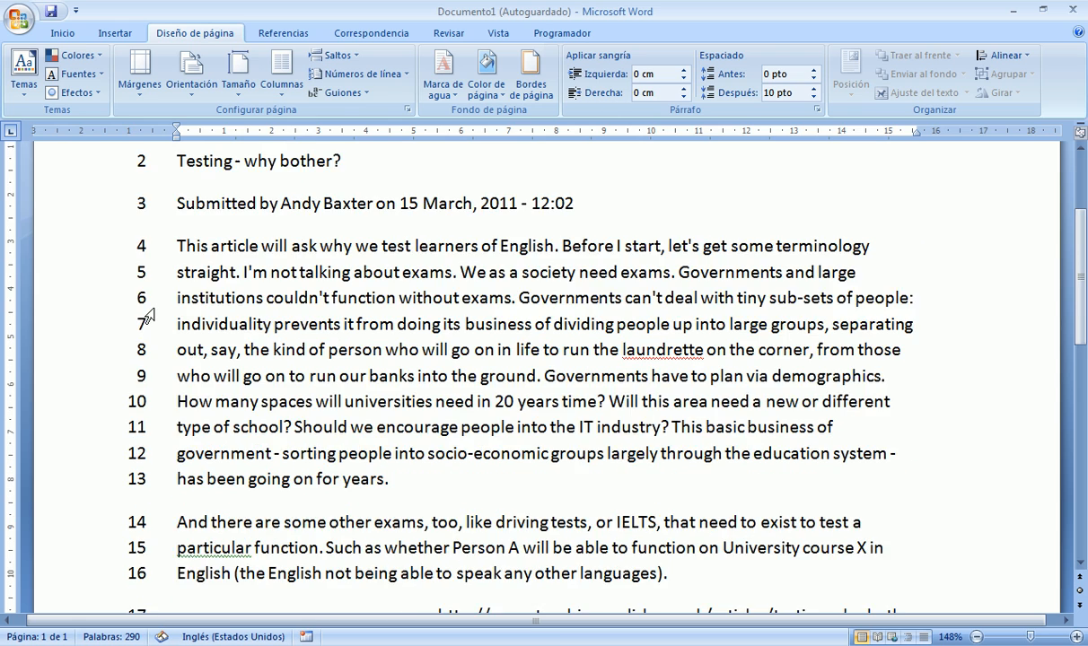
pyautogui.scroll(-4, 148, 315)
pyautogui.scroll(4, 170, 495)
pyautogui.scroll(3, 171, 494)
pyautogui.moveTo(578, 388); pyautogui.dragTo(105, 321)
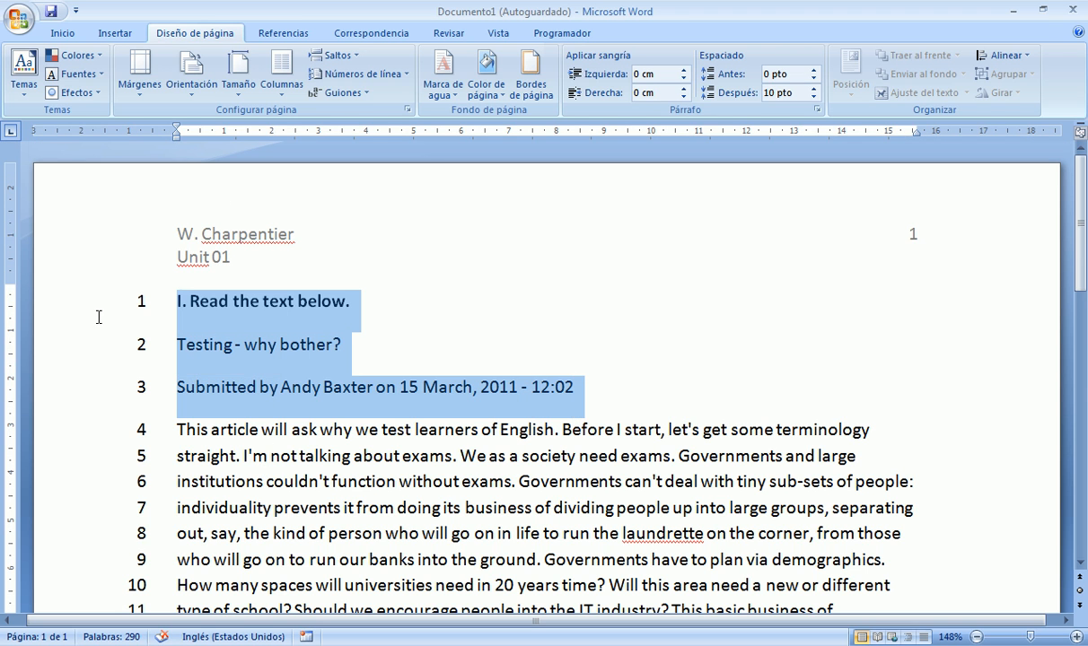
pyautogui.click(406, 76)
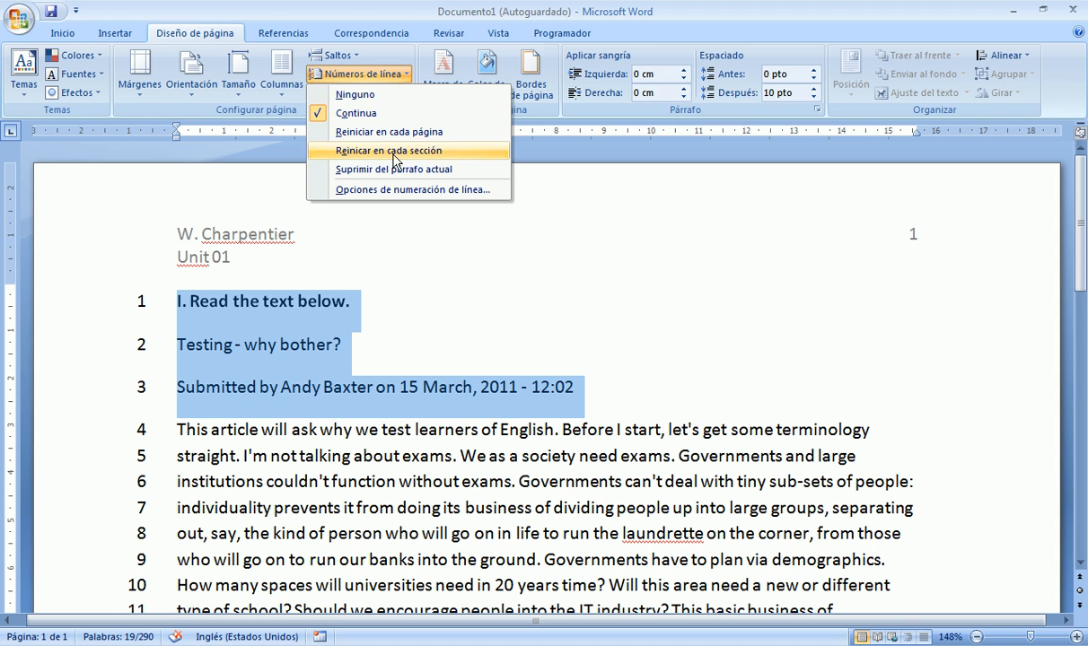
pyautogui.click(392, 169)
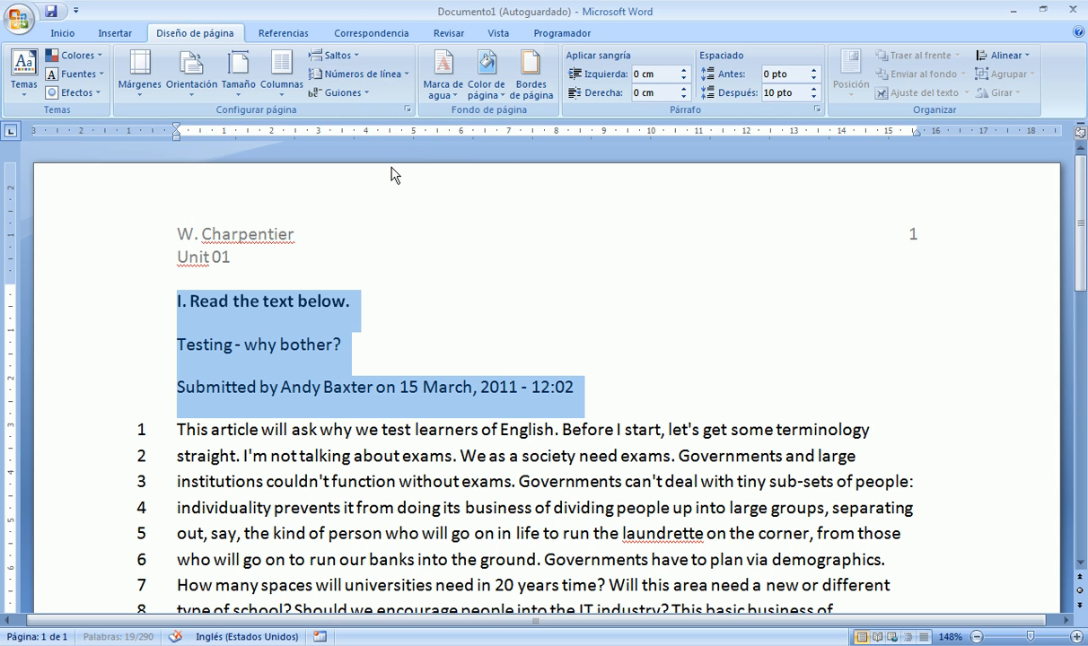
# Step: Suppress line numbers for everything from the article address to the end of the document, and clear the selection
pyautogui.scroll(-5, 352, 334)
pyautogui.moveTo(85, 375); pyautogui.dragTo(242, 493)
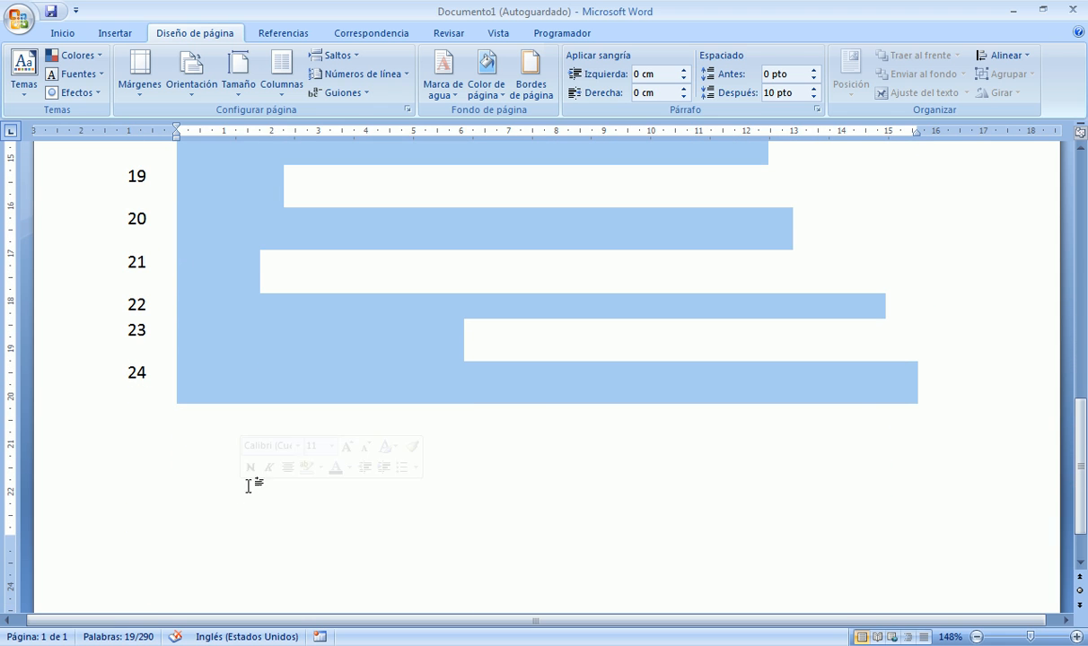
pyautogui.click(408, 77)
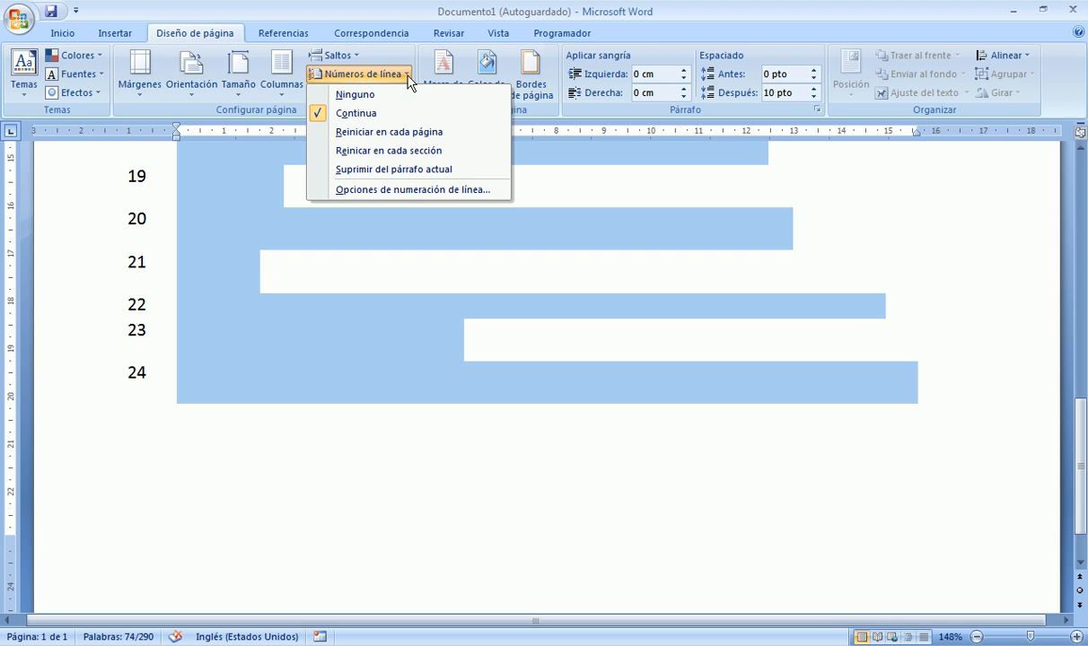
pyautogui.click(390, 170)
pyautogui.scroll(6, 352, 398)
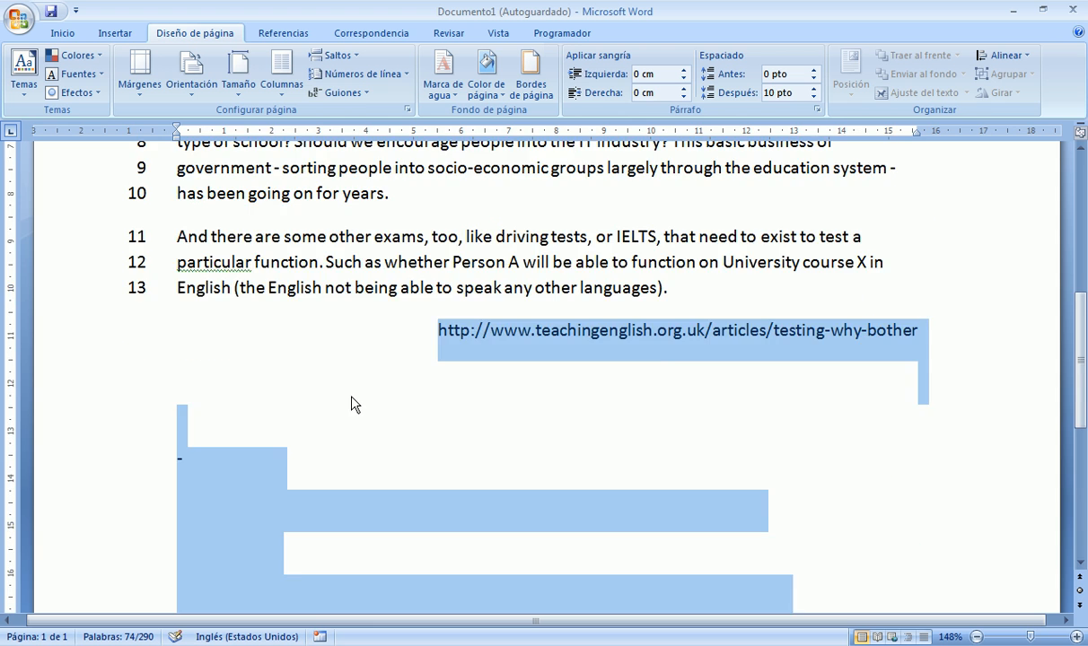
pyautogui.scroll(3, 353, 398)
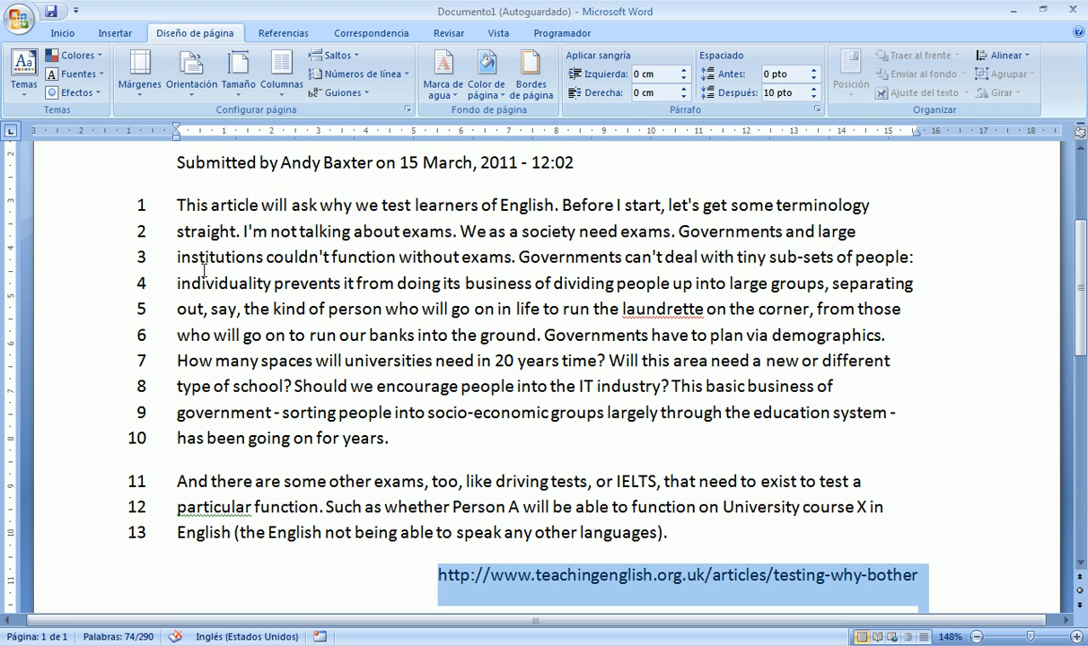
pyautogui.click(391, 264)
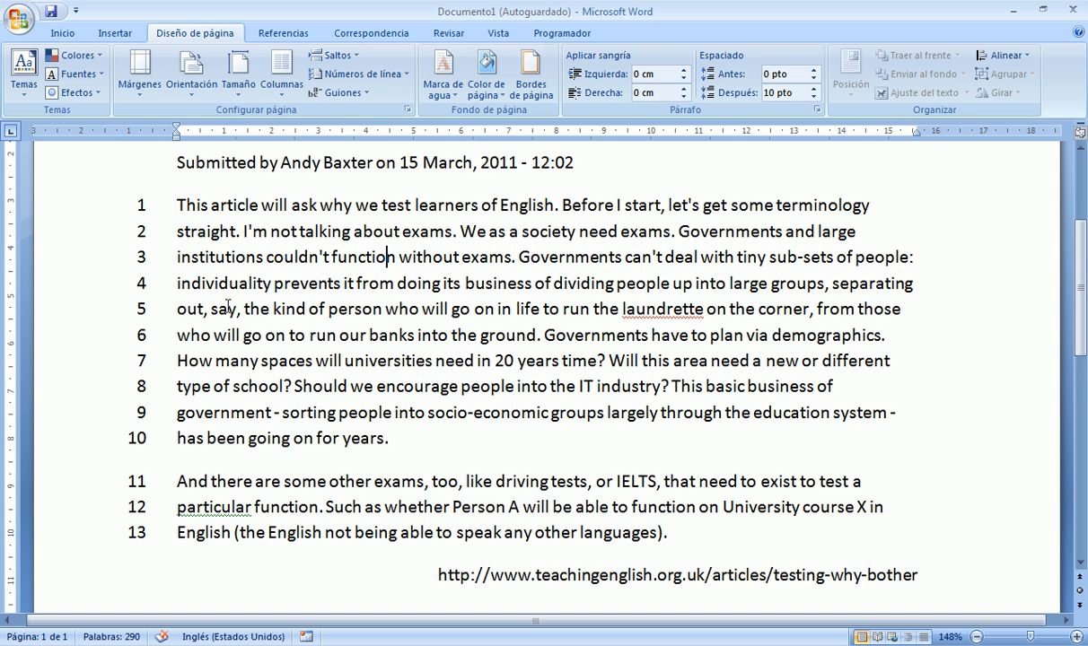
# Step: Left-align the empty line below the article address and enter the instruction "II. Do the matching exercise."
pyautogui.scroll(-2, 413, 467)
pyautogui.scroll(-2, 368, 419)
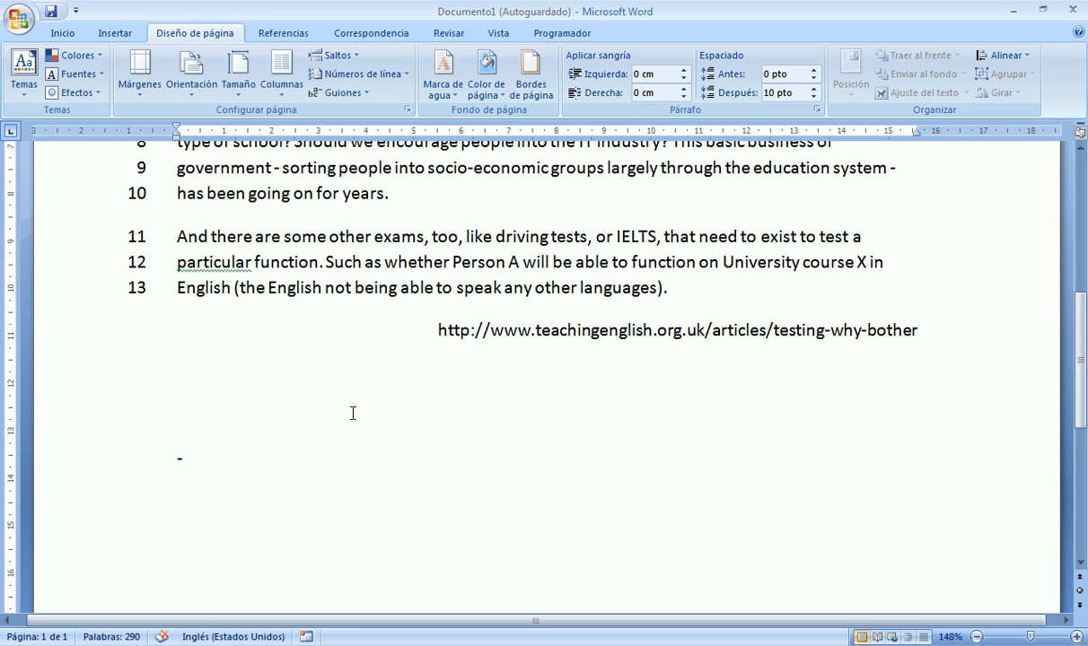
pyautogui.scroll(1, 382, 414)
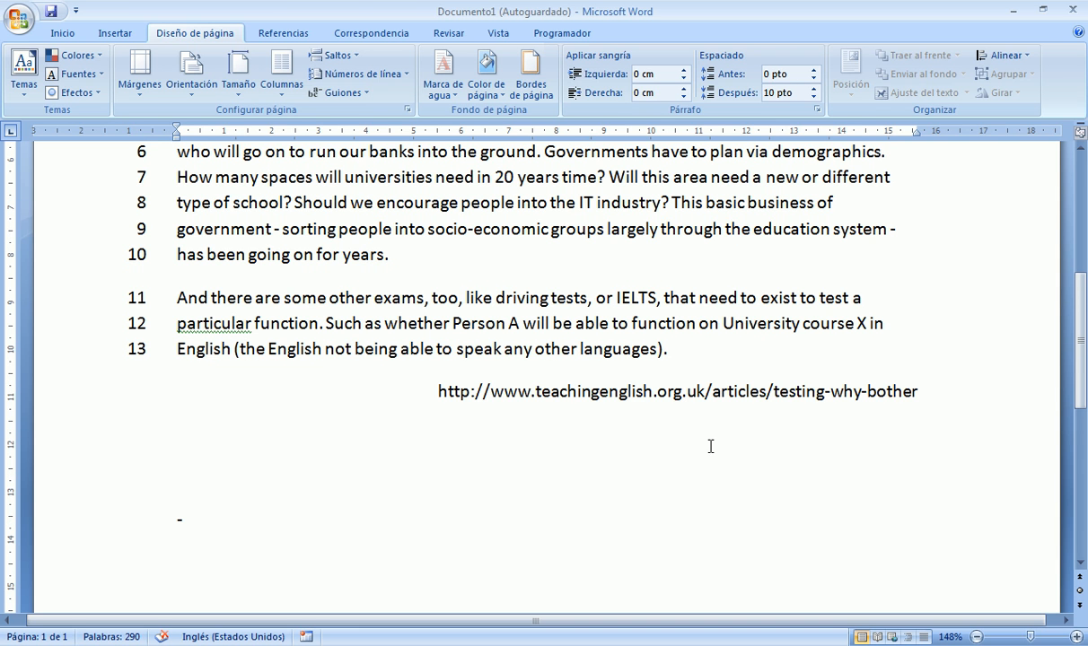
pyautogui.click(61, 33)
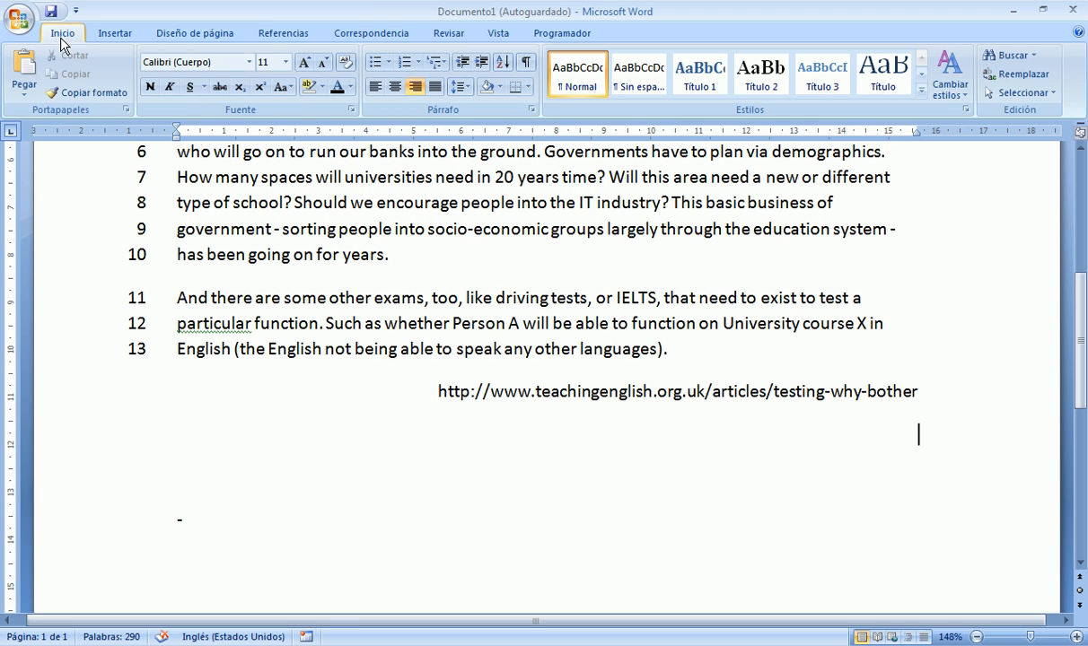
pyautogui.click(374, 86)
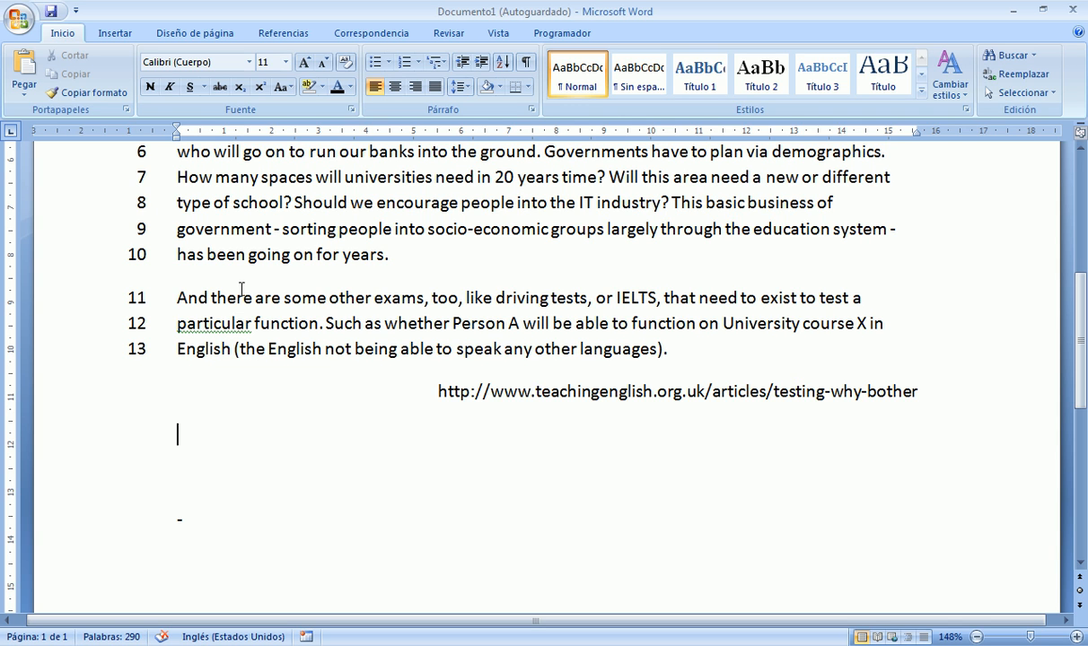
pyautogui.write('II. Do the ma')
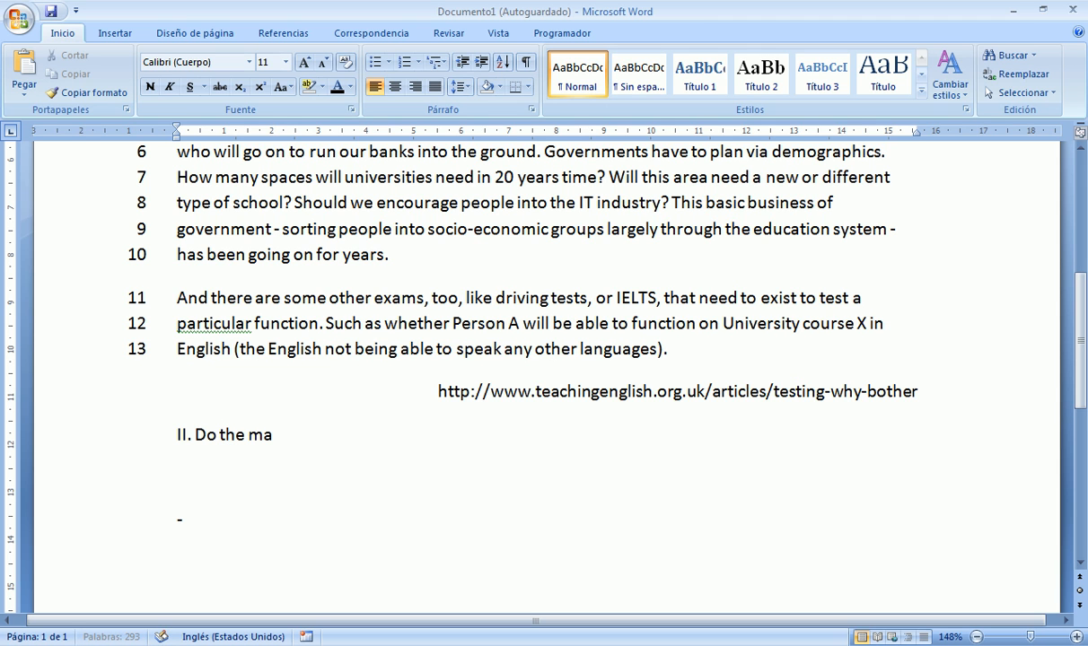
pyautogui.write('tching exercise.')
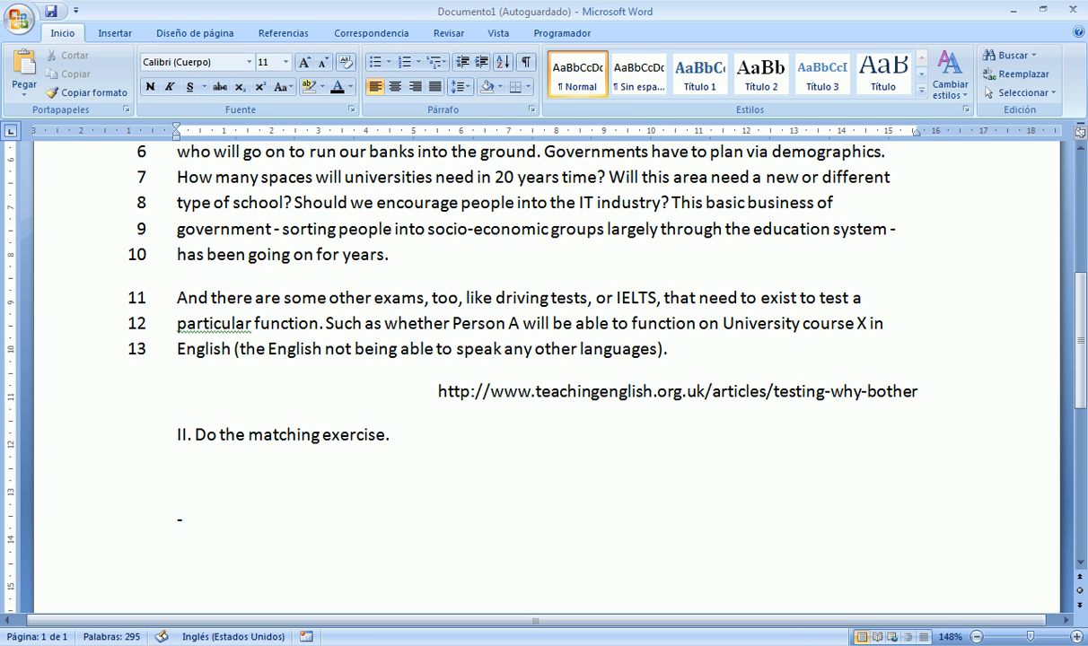
# Step: Make the matching exercise instruction bold and start a new line below it
pyautogui.click(125, 424)
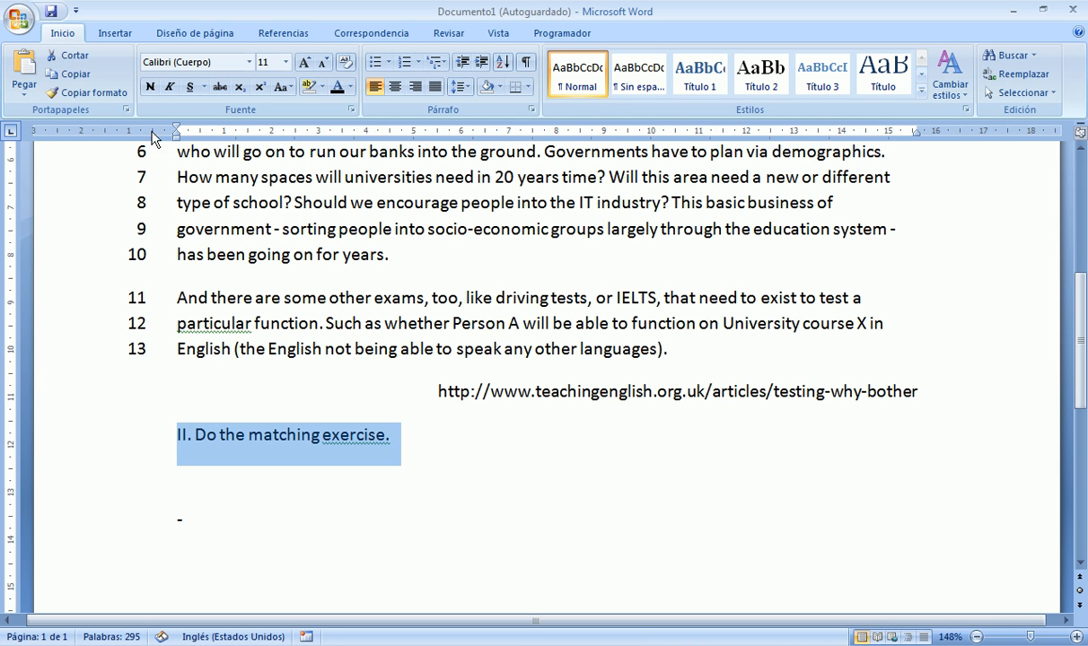
pyautogui.click(150, 87)
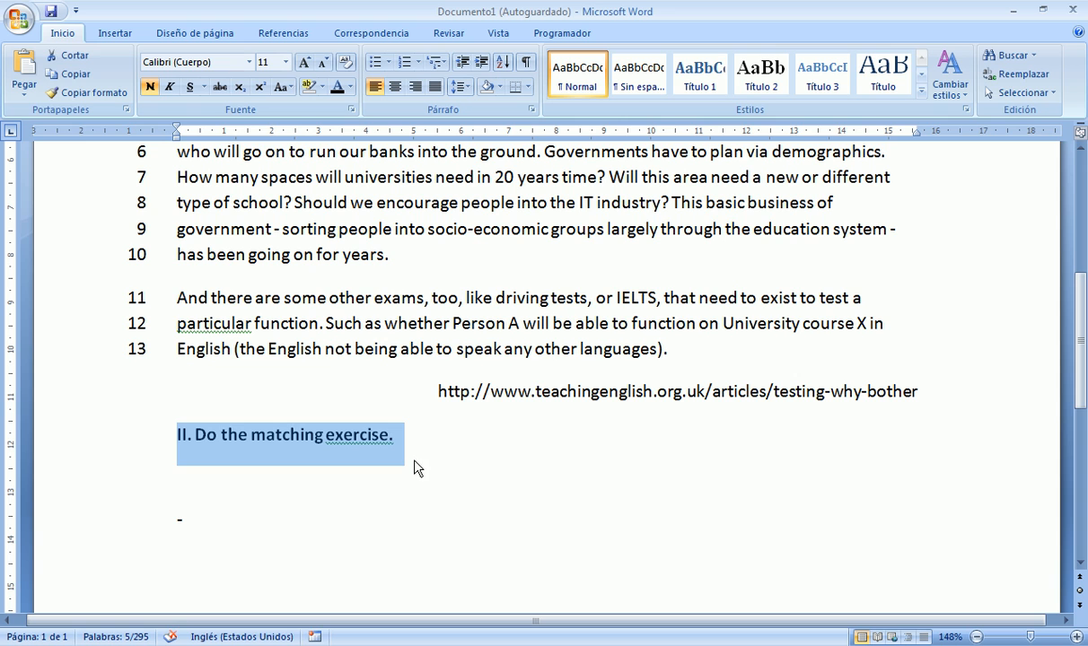
pyautogui.click(427, 441)
pyautogui.press('Return')
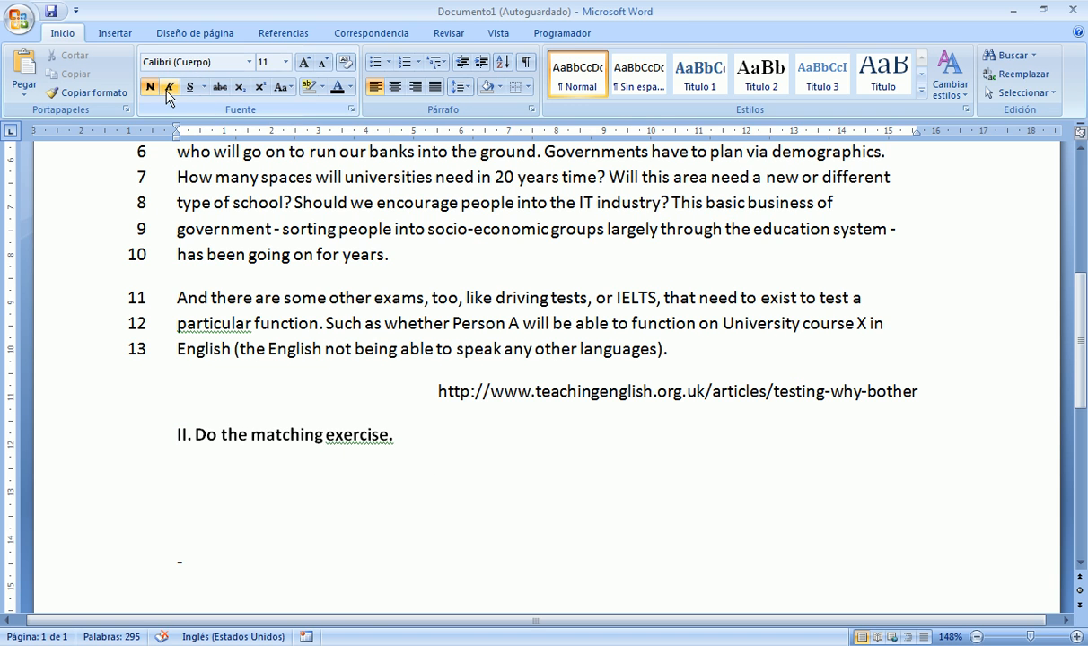
# Step: Insert a table with two columns and four rows below the matching exercise instruction
pyautogui.click(109, 36)
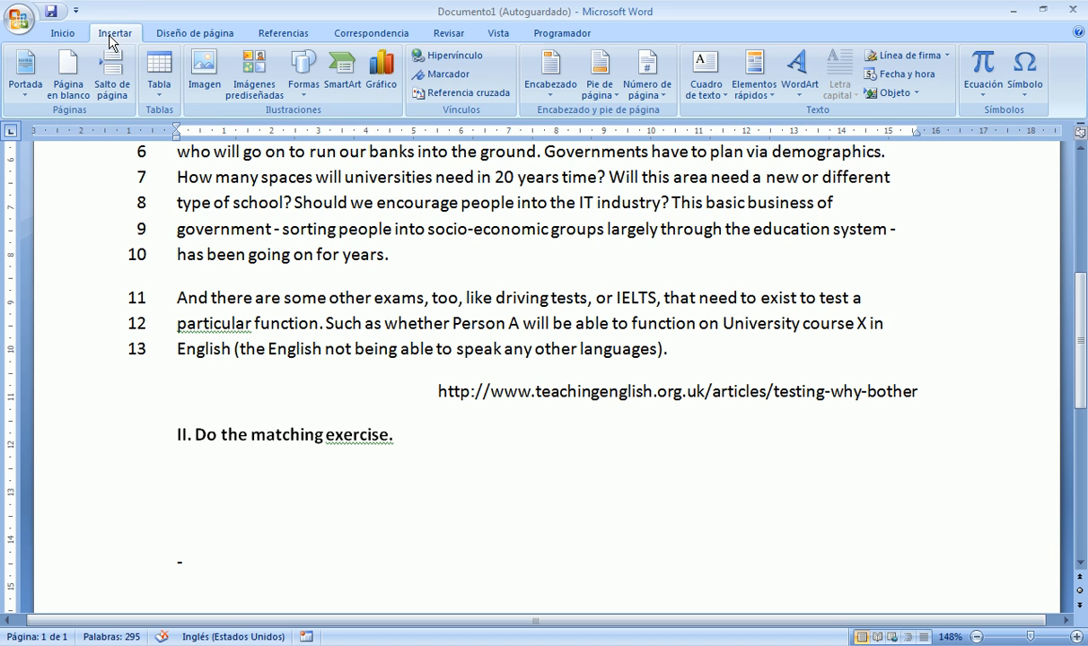
pyautogui.click(167, 98)
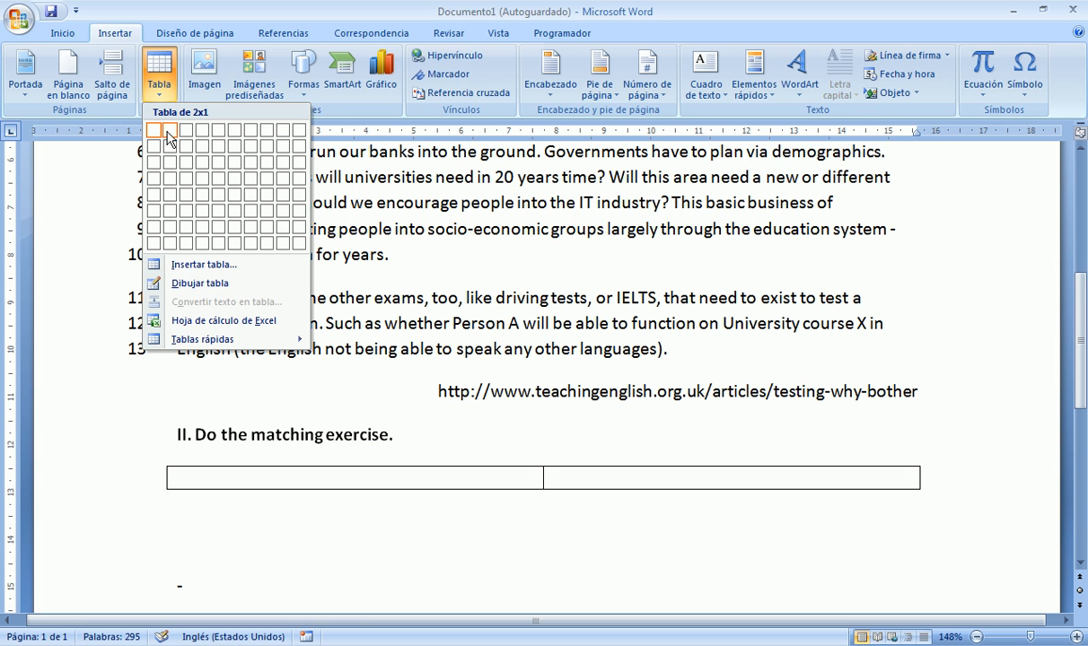
pyautogui.click(173, 184)
pyautogui.scroll(-2, 325, 416)
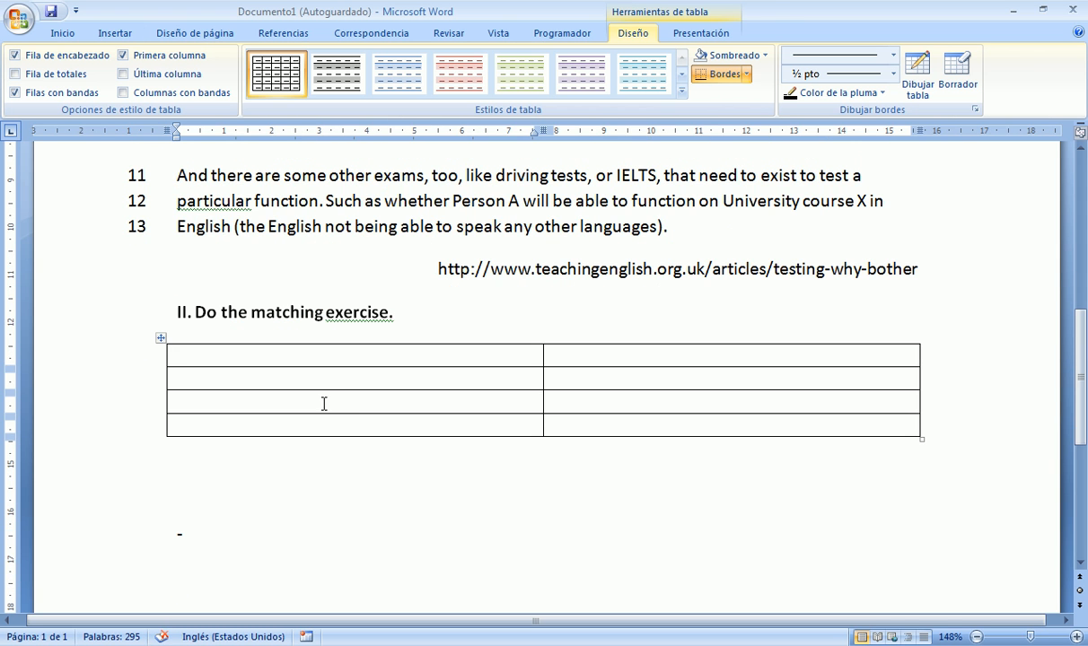
# Step: Remove the extra empty line between the new table and the hidden text below it
pyautogui.scroll(-2, 292, 480)
pyautogui.click(232, 368)
pyautogui.press('Delete')
pyautogui.press('Delete')
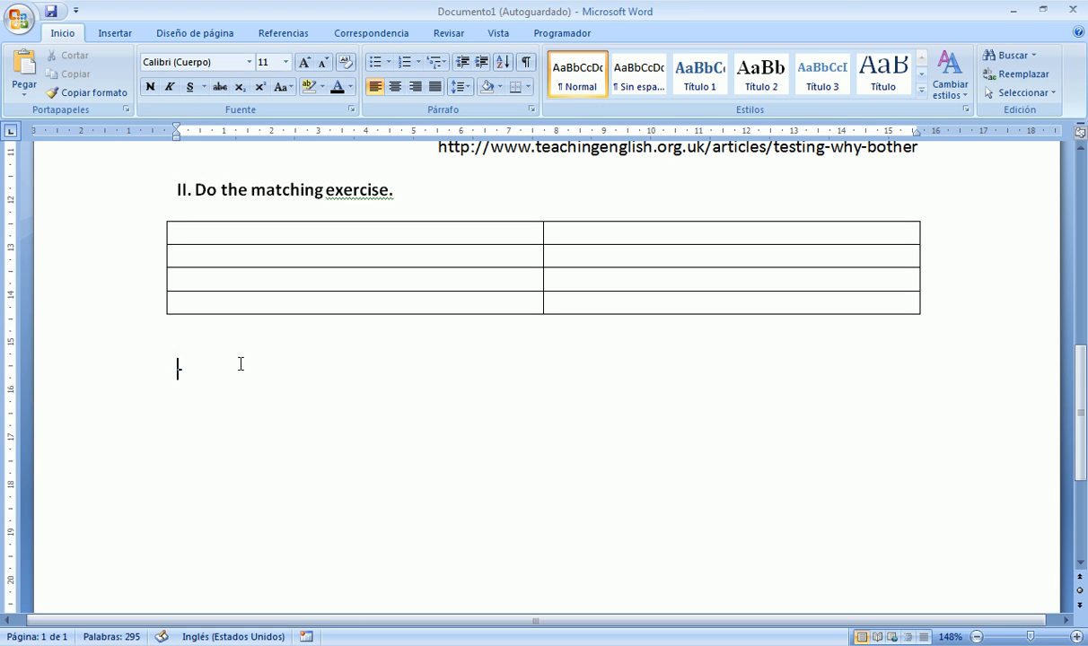
# Step: Set the font colour of all the hidden text below the table to black, and clear the selection
pyautogui.moveTo(112, 375); pyautogui.dragTo(274, 524)
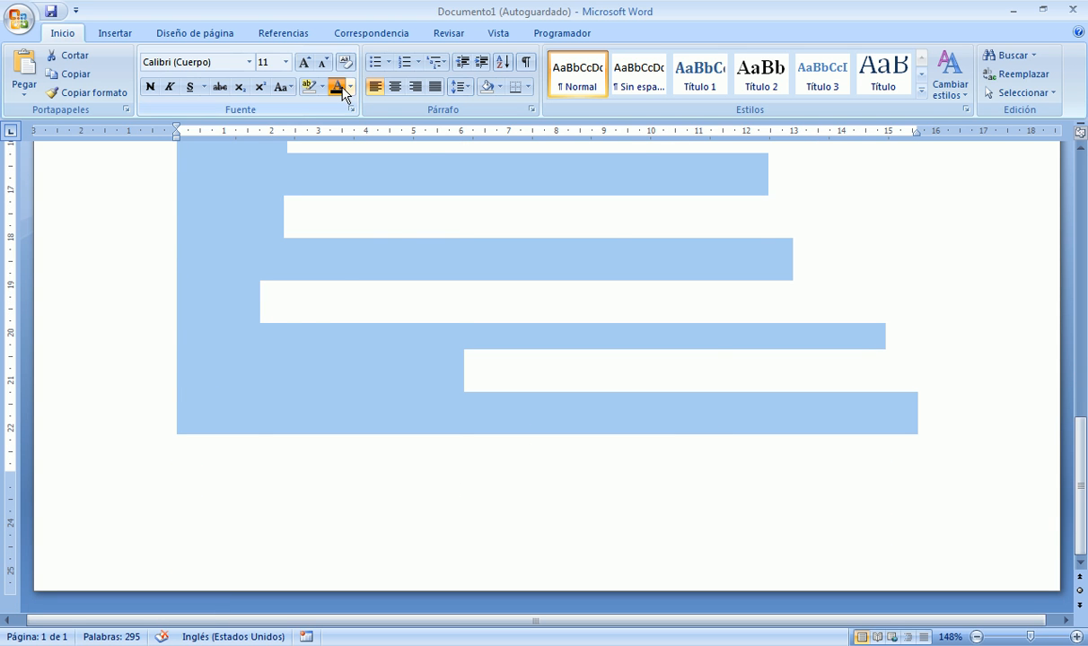
pyautogui.scroll(5, 341, 296)
pyautogui.click(331, 372)
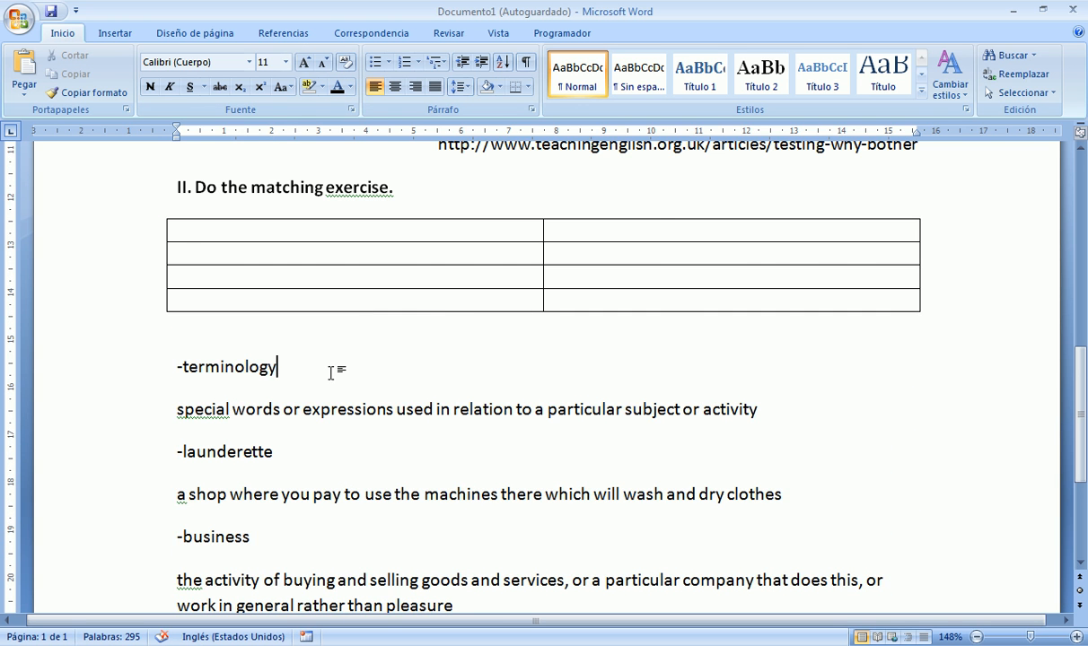
# Step: Examine the words and definitions below the table, including the final definition beginning "people considered as a group"
pyautogui.scroll(5, 332, 375)
pyautogui.scroll(-4, 333, 379)
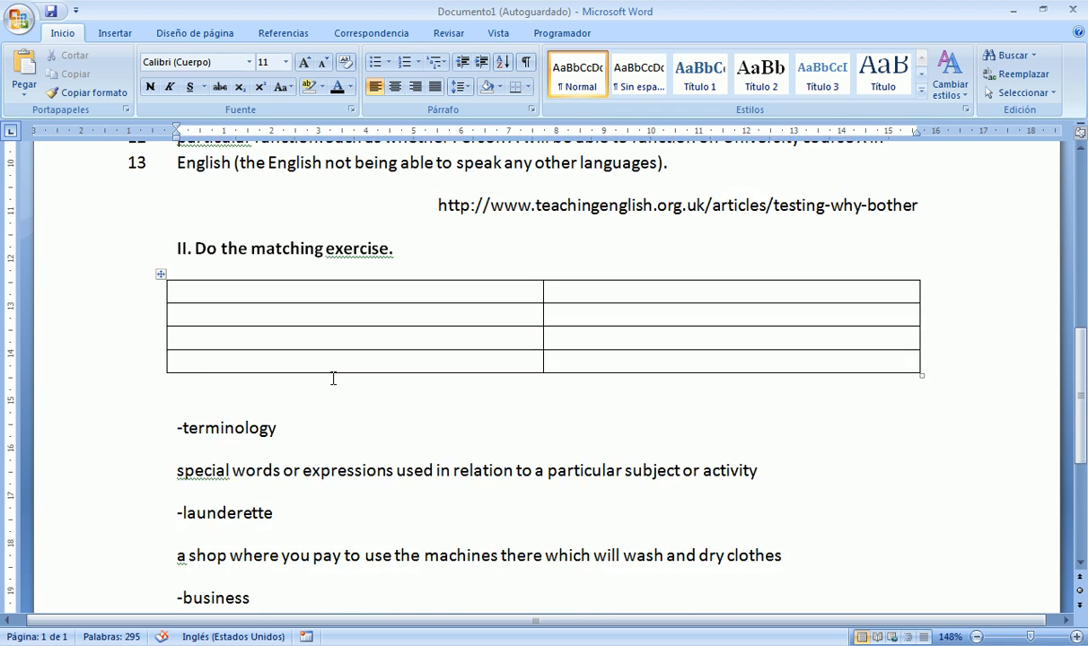
pyautogui.scroll(-4, 333, 378)
pyautogui.scroll(2, 337, 361)
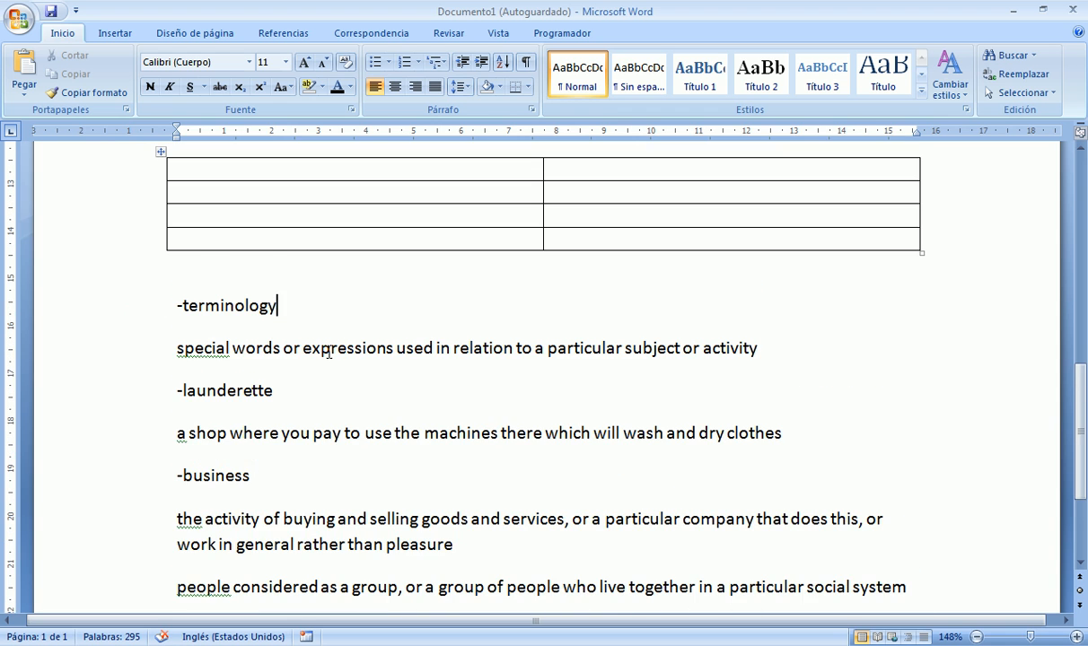
pyautogui.scroll(-1, 329, 355)
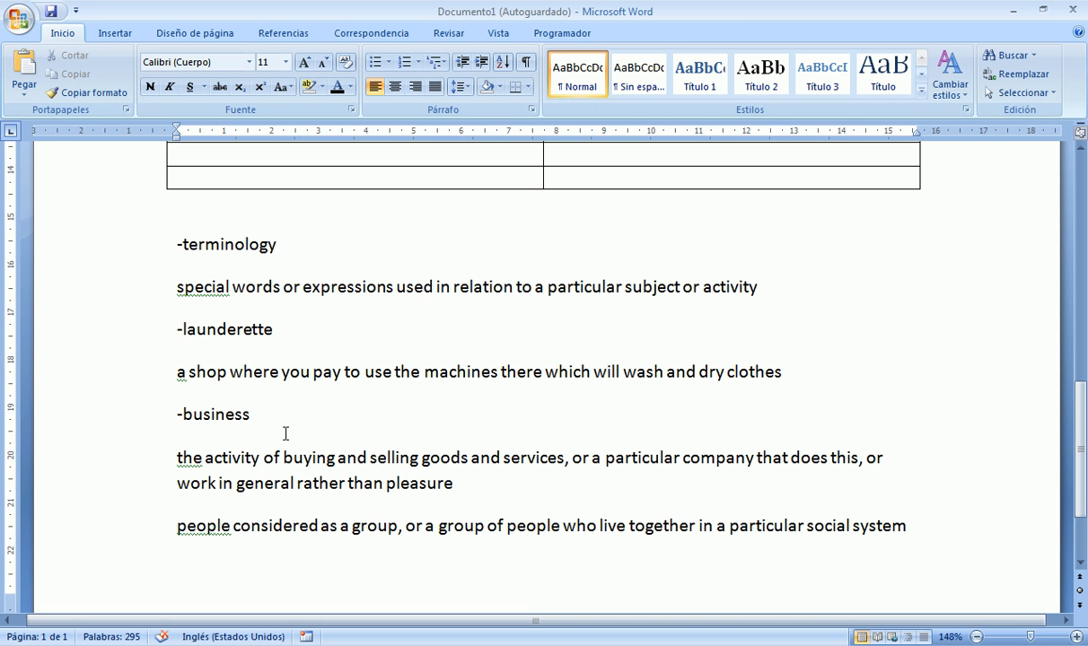
pyautogui.doubleClick(255, 532)
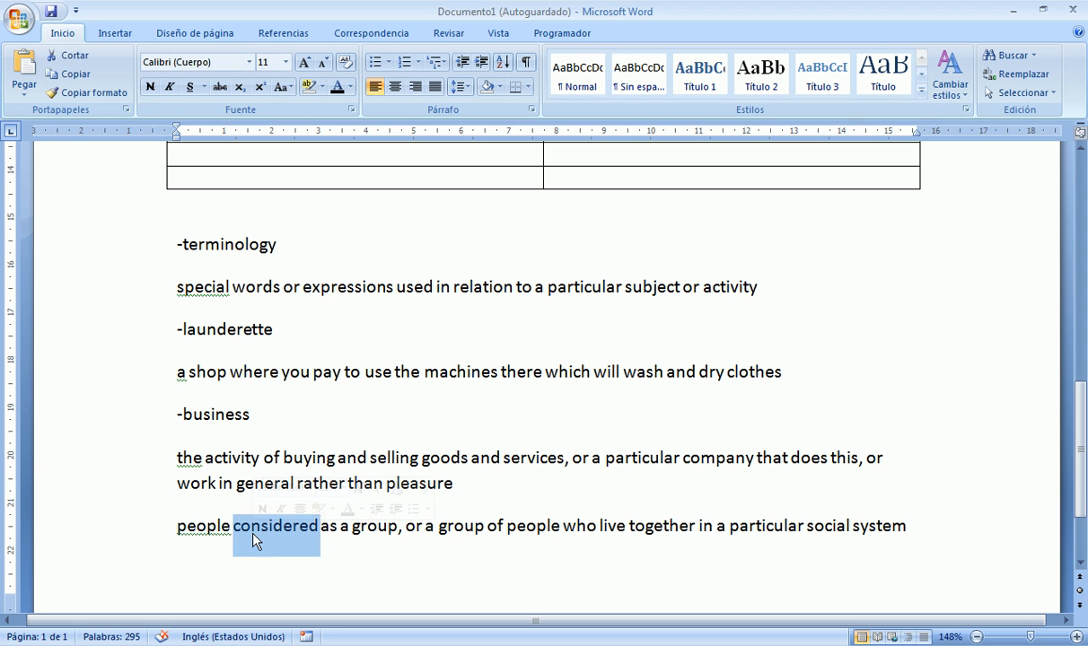
pyautogui.click(209, 533)
pyautogui.doubleClick(209, 535)
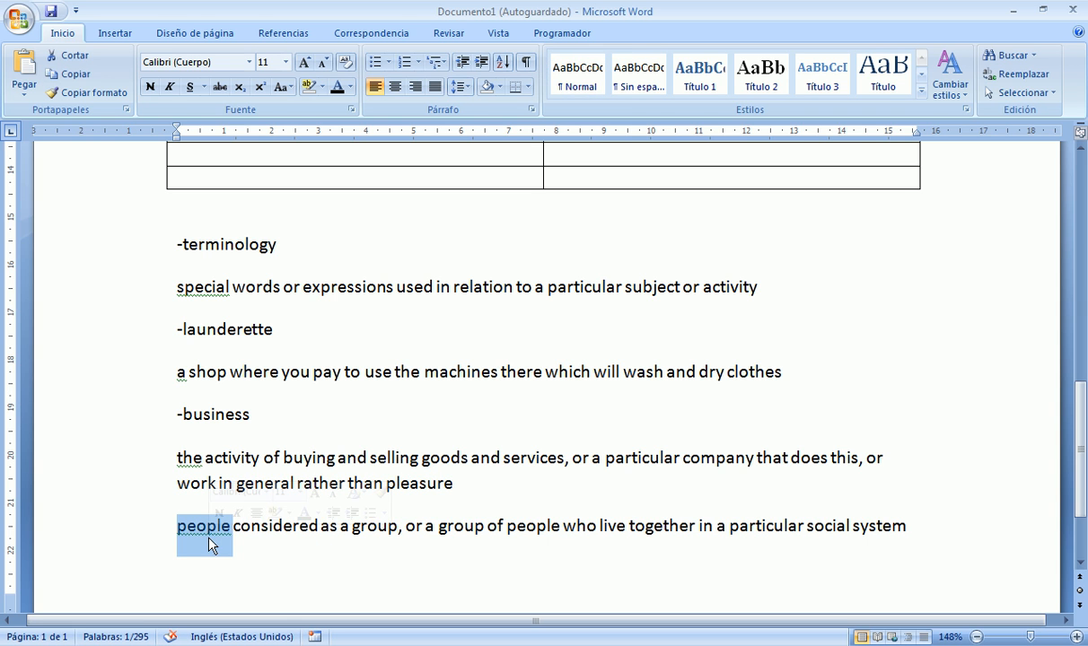
pyautogui.click(158, 544)
pyautogui.scroll(2, 293, 446)
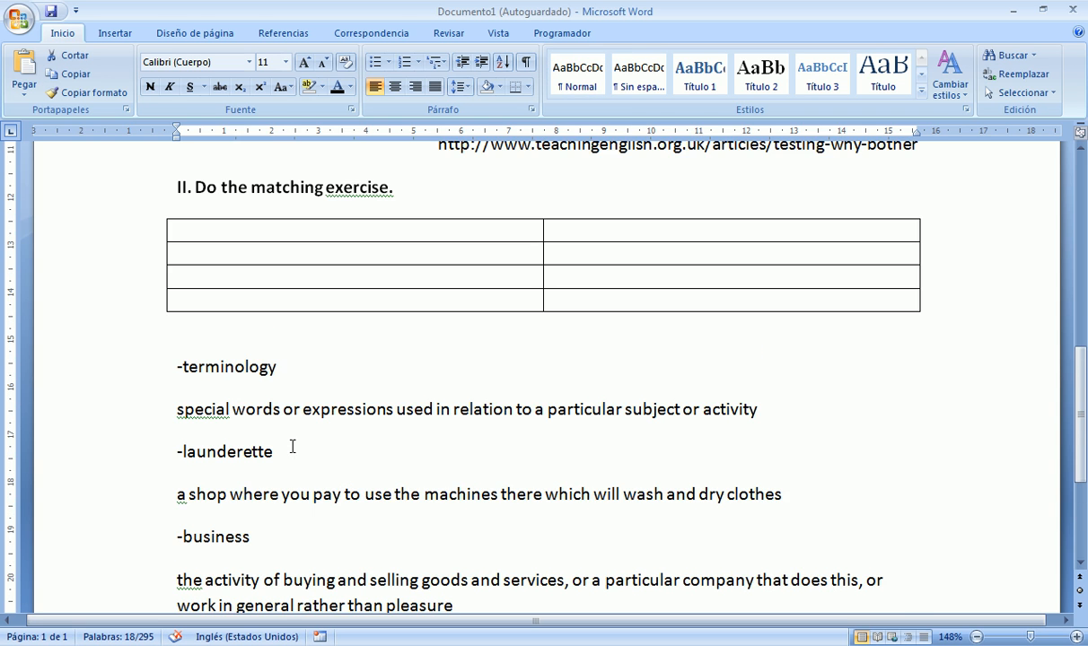
# Step: Delete the leading dashes from the words "terminology", "launderette" and "business"
pyautogui.doubleClick(179, 368)
pyautogui.press('Delete')
pyautogui.doubleClick(179, 452)
pyautogui.press('Delete')
pyautogui.scroll(-1, 177, 458)
pyautogui.doubleClick(180, 475)
pyautogui.press('Delete')
pyautogui.scroll(2, 265, 435)
pyautogui.scroll(-2, 266, 435)
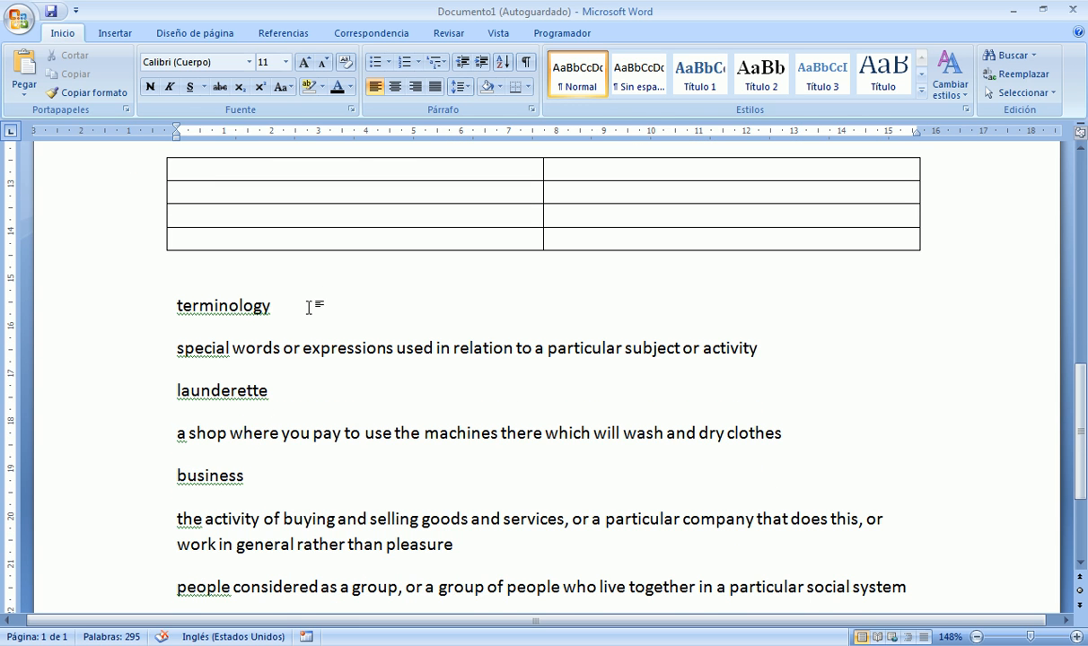
# Step: Add two empty lines below "terminology" and move the word "launderette" directly under it
pyautogui.press('Return')
pyautogui.press('Return')
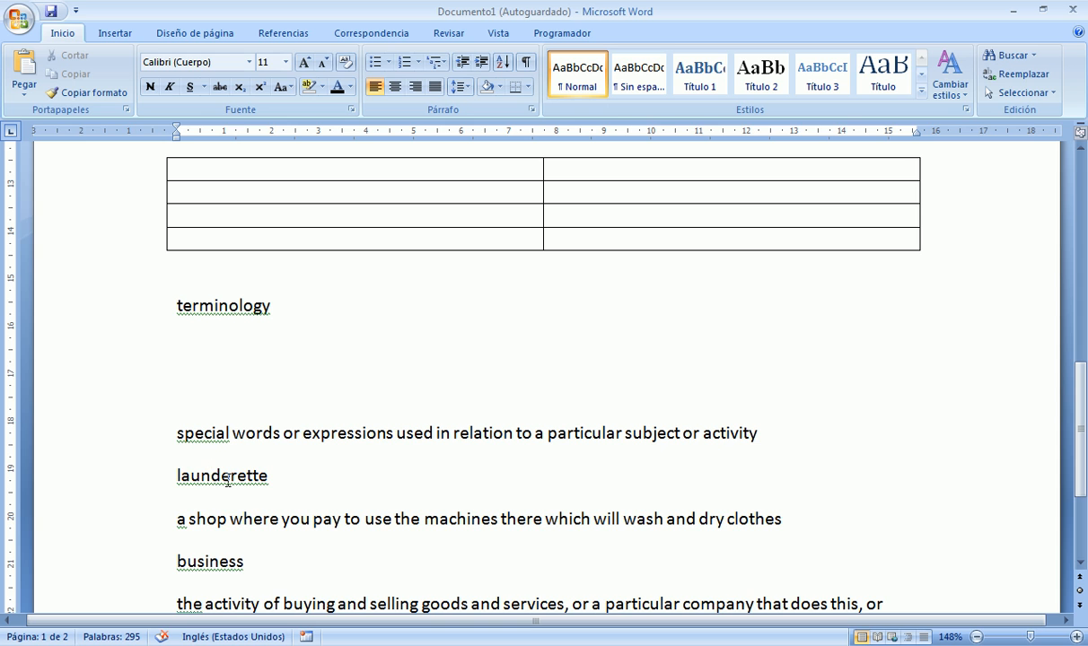
pyautogui.doubleClick(227, 472)
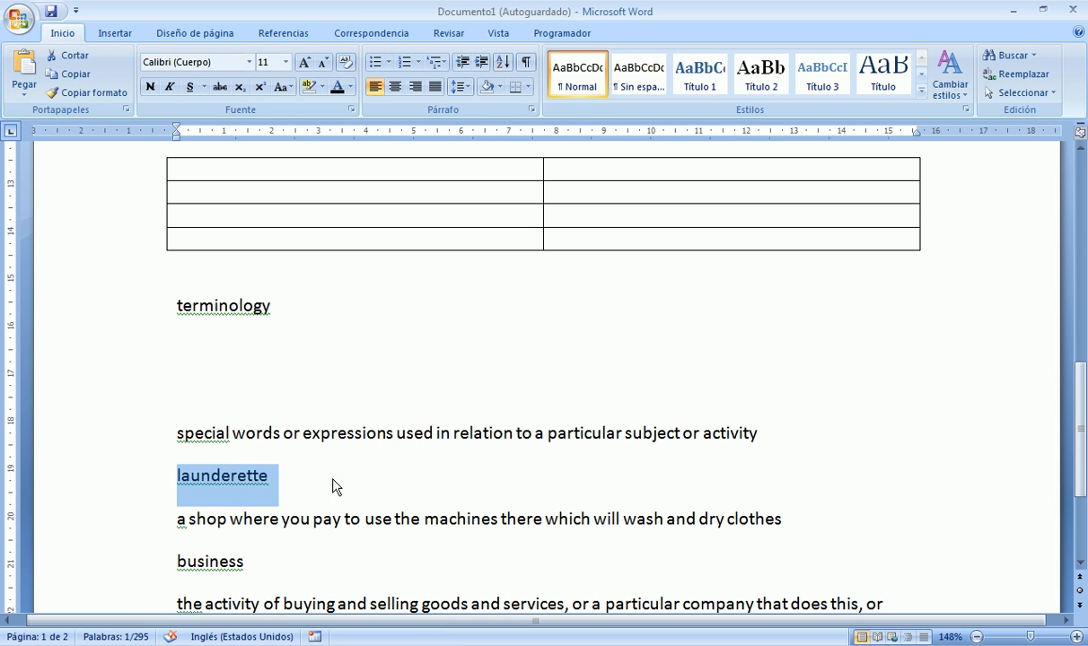
pyautogui.press('End')
pyautogui.doubleClick(247, 475)
pyautogui.moveTo(243, 487); pyautogui.dragTo(214, 355)
# Step: Move the word "business" to the line below "launderette" and delete an extra empty line before the definitions
pyautogui.scroll(-1, 234, 359)
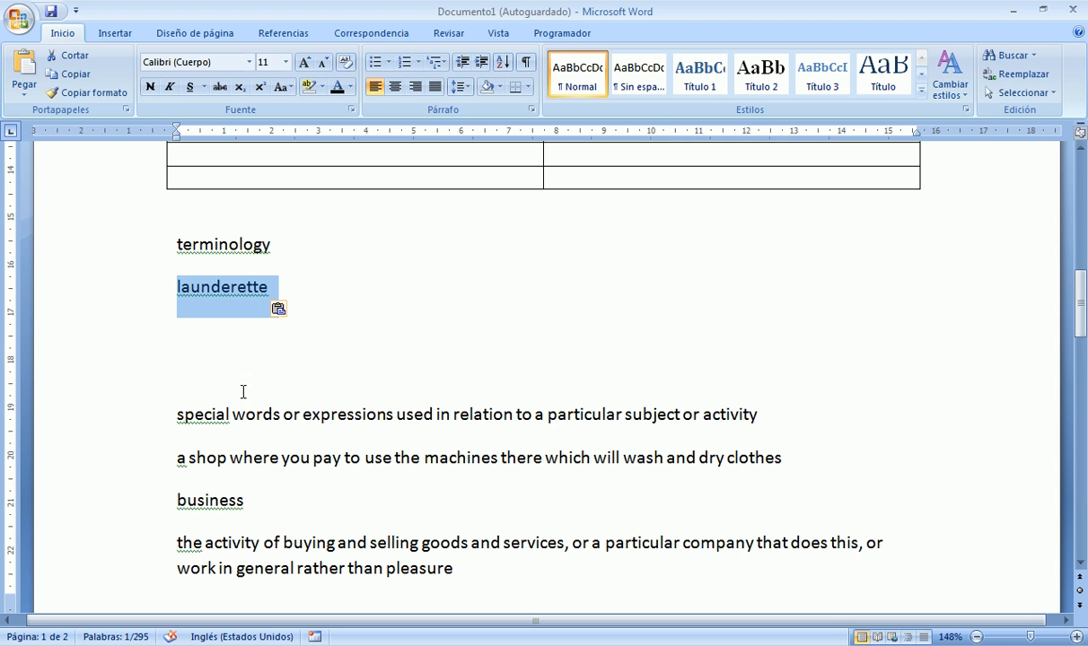
pyautogui.tripleClick(222, 501)
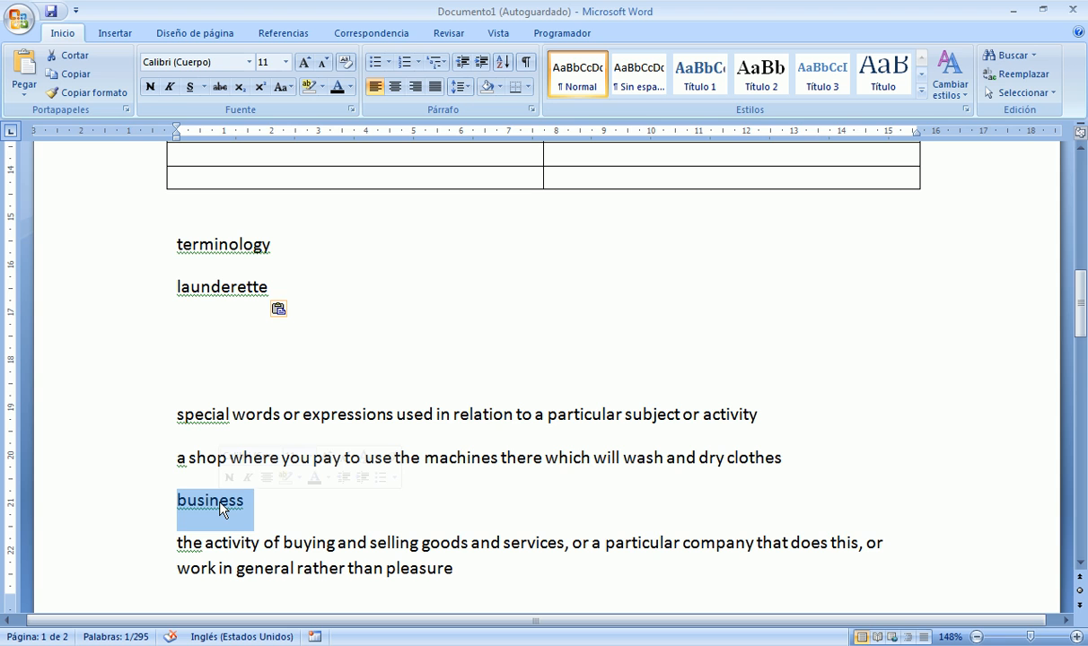
pyautogui.hotkey('ctrl', 'x')
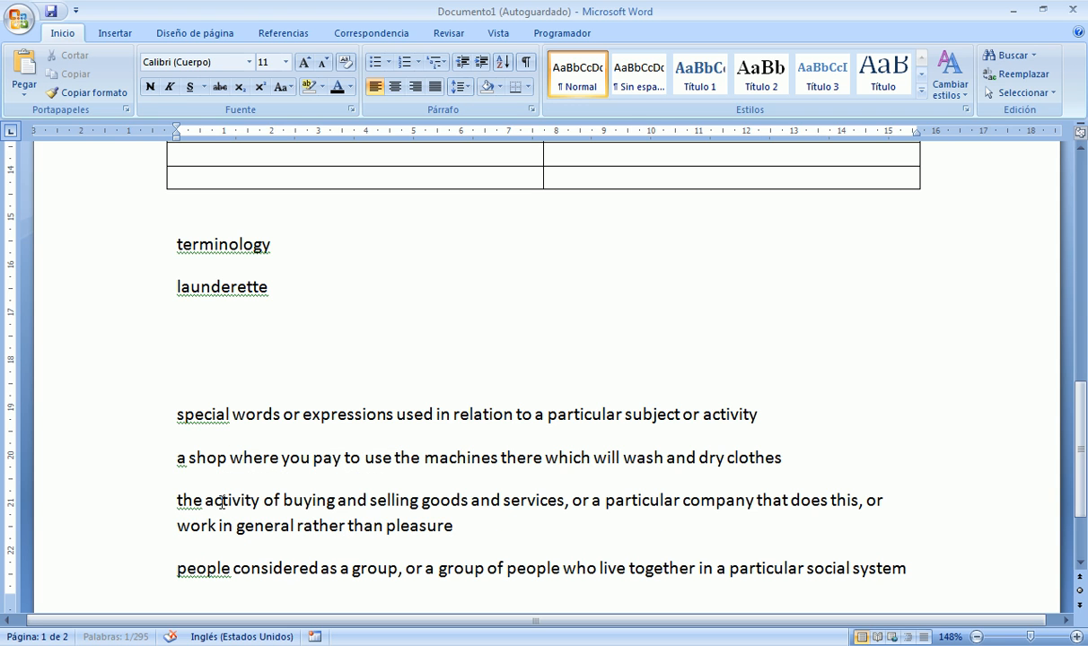
pyautogui.click(219, 323)
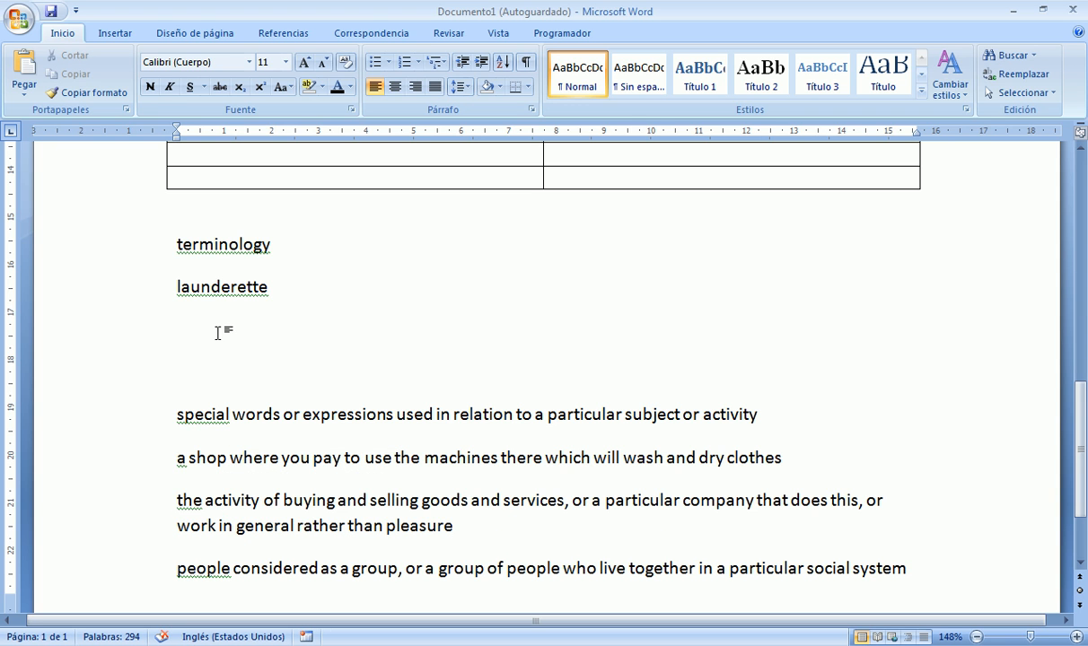
pyautogui.hotkey('ctrl', 'v')
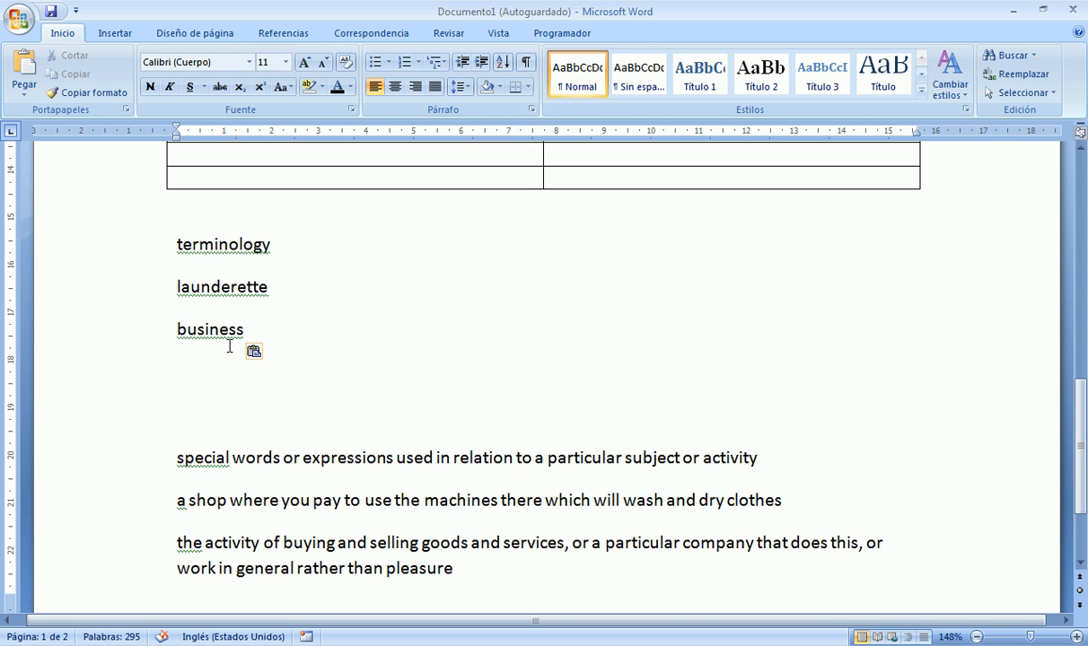
pyautogui.scroll(-1, 341, 389)
pyautogui.scroll(-2, 366, 393)
pyautogui.scroll(2, 332, 377)
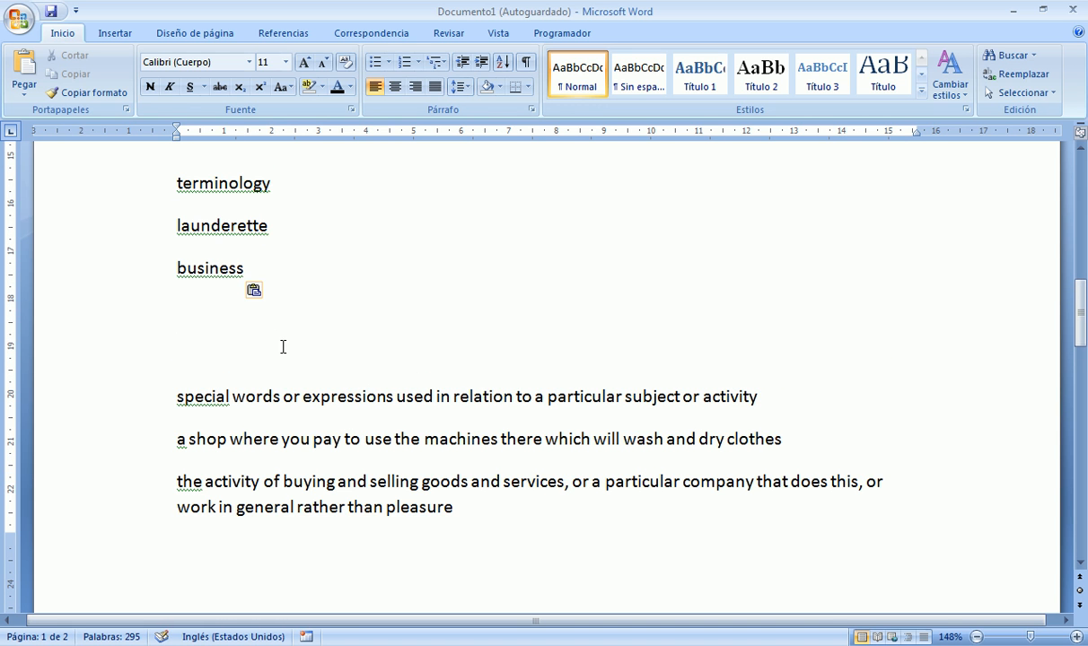
pyautogui.press('Delete')
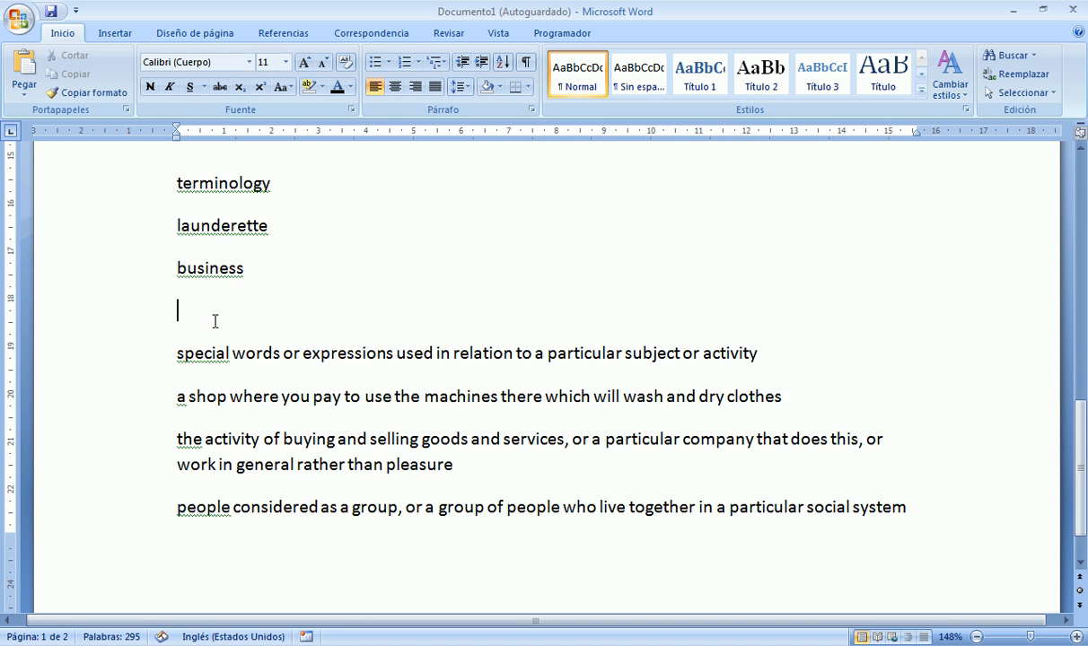
# Step: Sort the words "terminology", "launderette" and "business" below the table by paragraph as text in ascending order
pyautogui.scroll(1, 320, 346)
pyautogui.scroll(2, 321, 347)
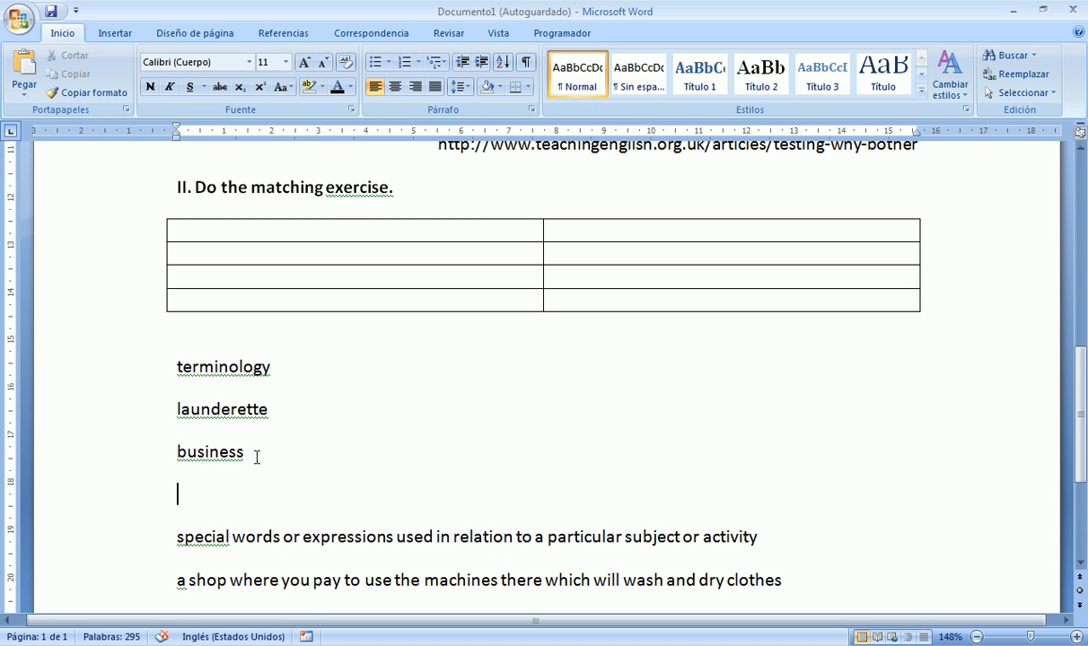
pyautogui.moveTo(255, 456); pyautogui.dragTo(156, 393)
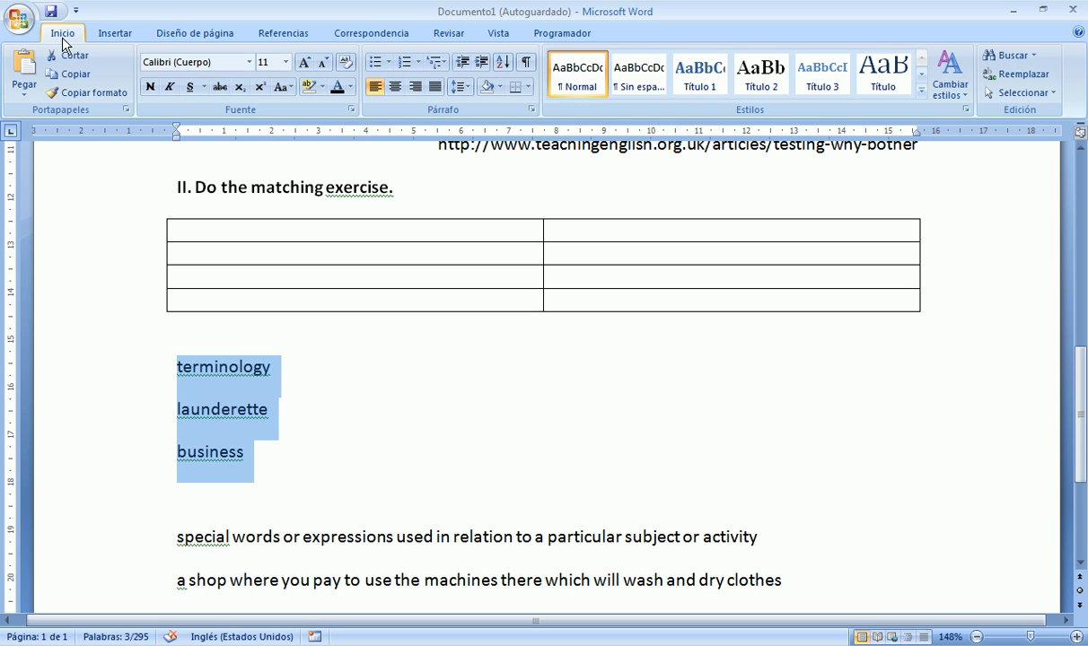
pyautogui.click(502, 62)
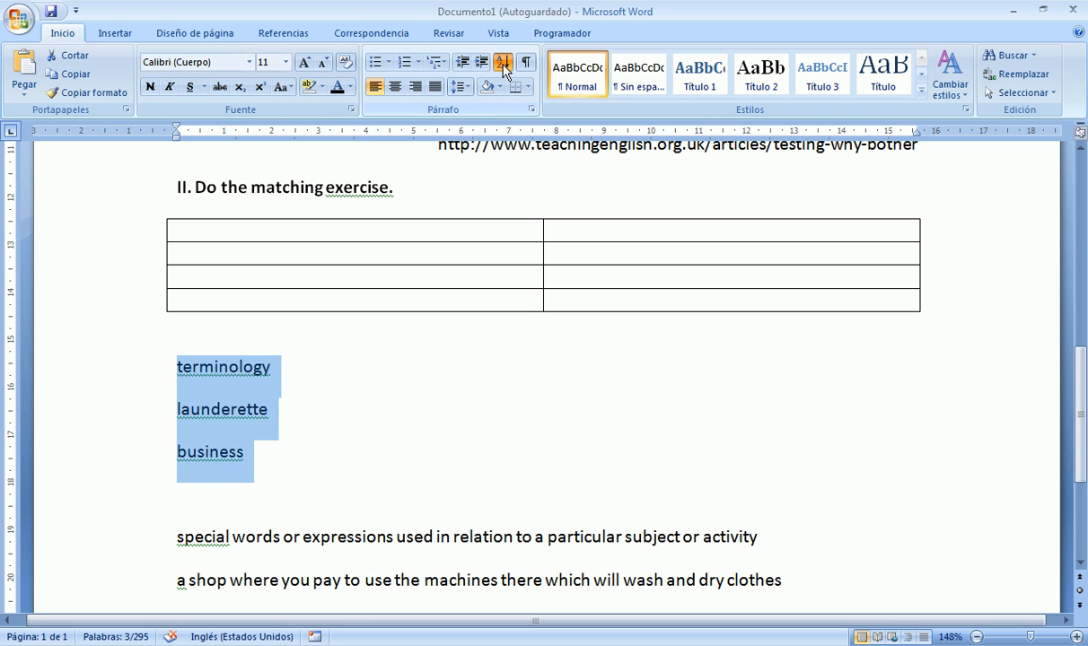
pyautogui.moveTo(316, 224); pyautogui.dragTo(572, 197)
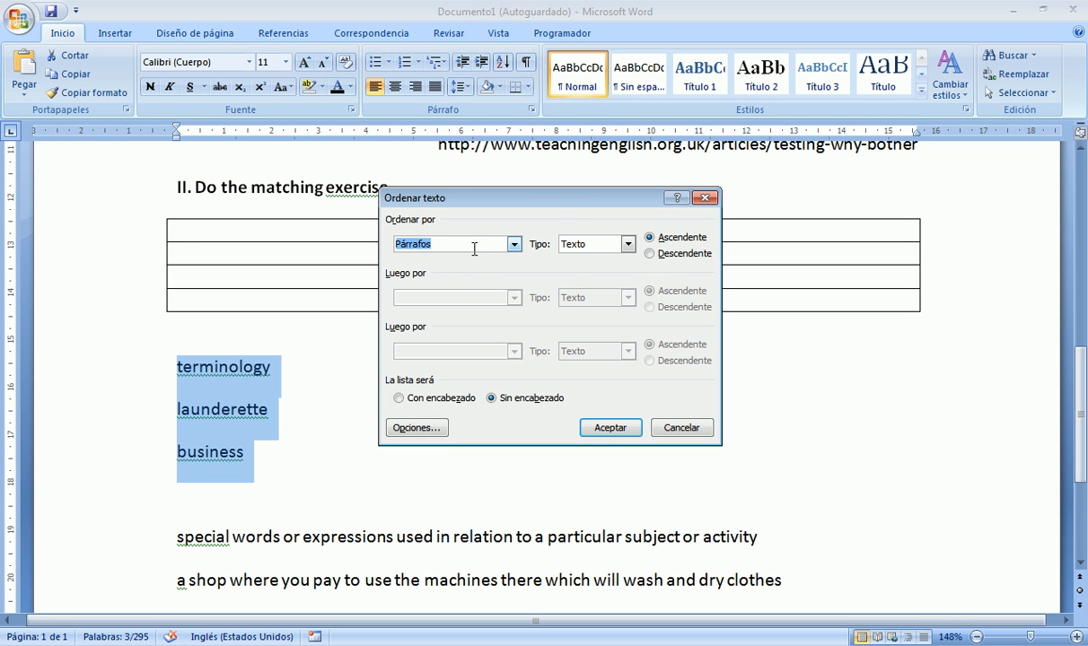
pyautogui.click(610, 428)
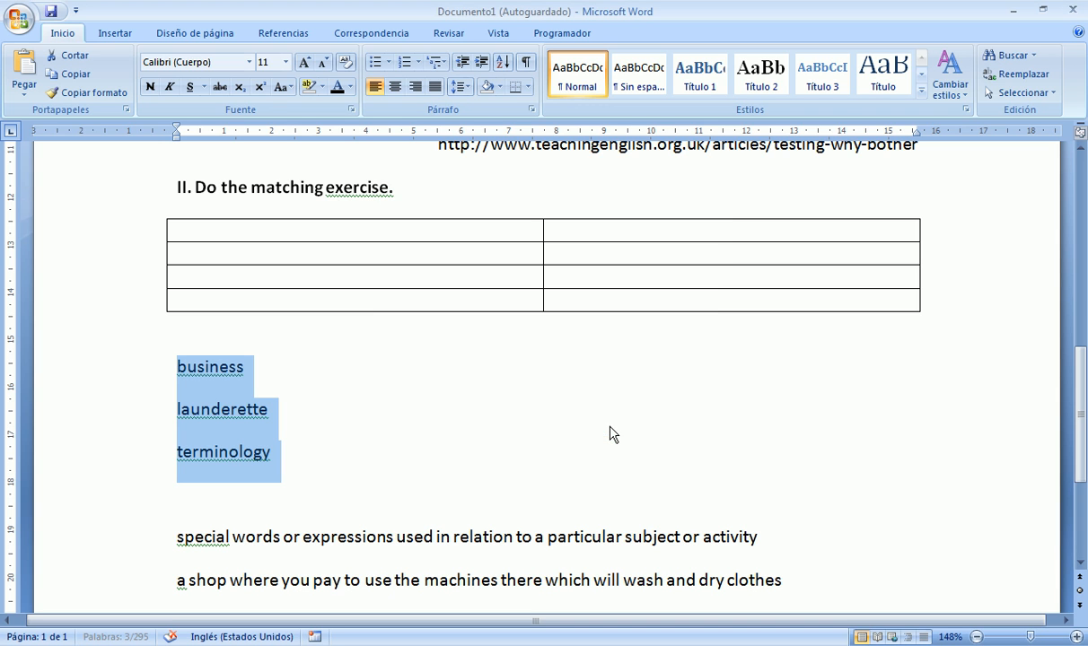
pyautogui.click(252, 384)
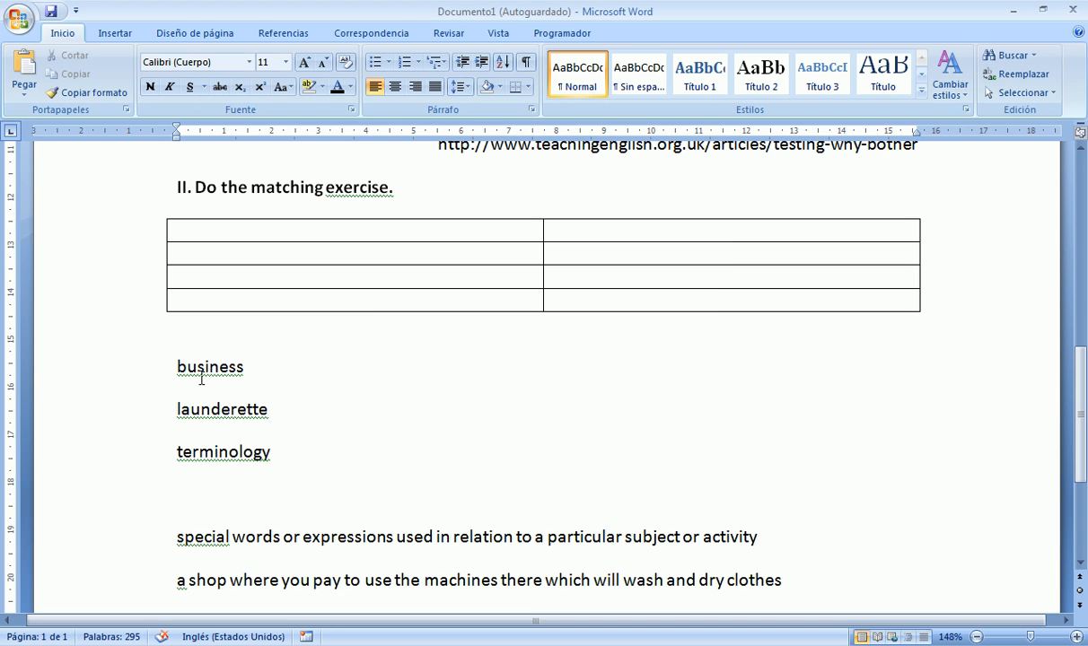
# Step: Move the words "business", "launderette" and "terminology" into the first three cells of the table's first column, in that order
pyautogui.doubleClick(213, 369)
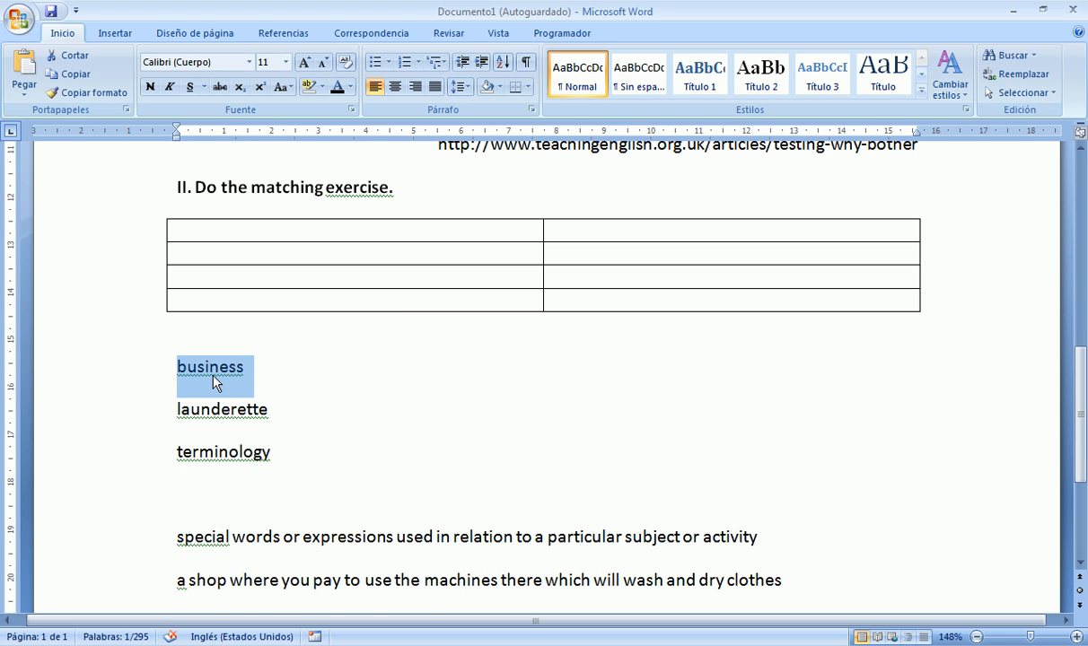
pyautogui.hotkey('ctrl', 'x')
pyautogui.click(275, 235)
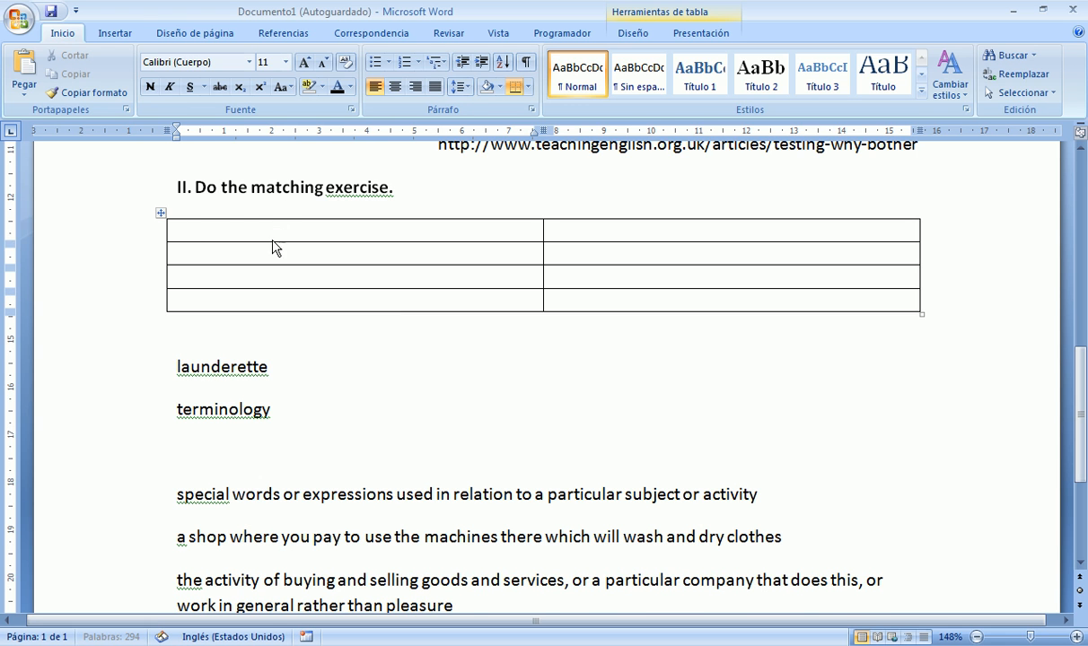
pyautogui.hotkey('ctrl', 'v')
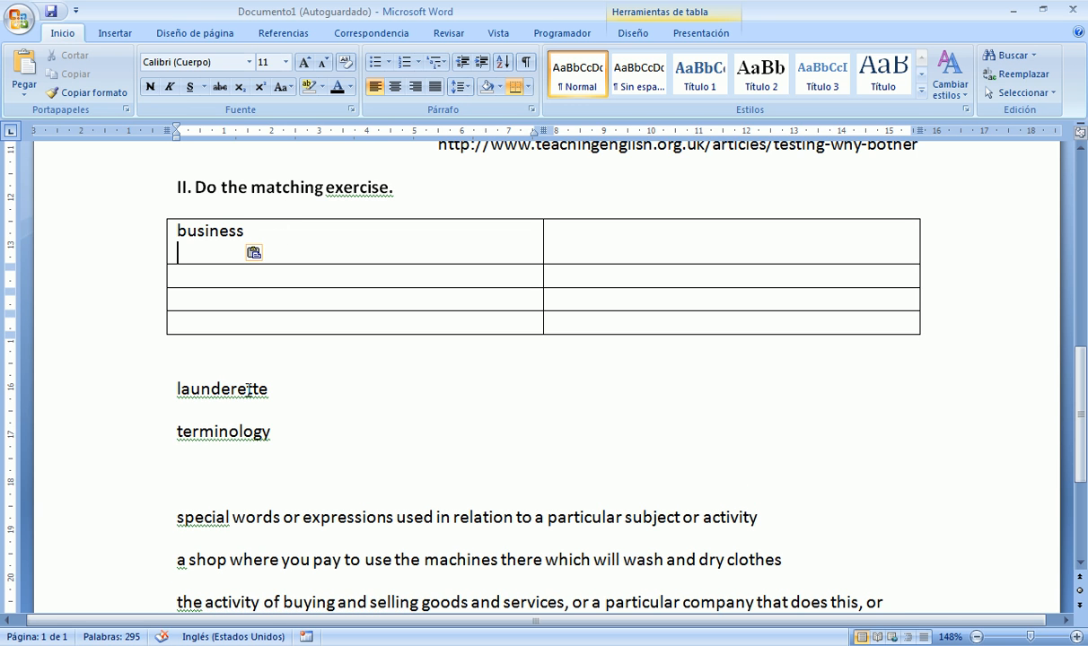
pyautogui.tripleClick(240, 388)
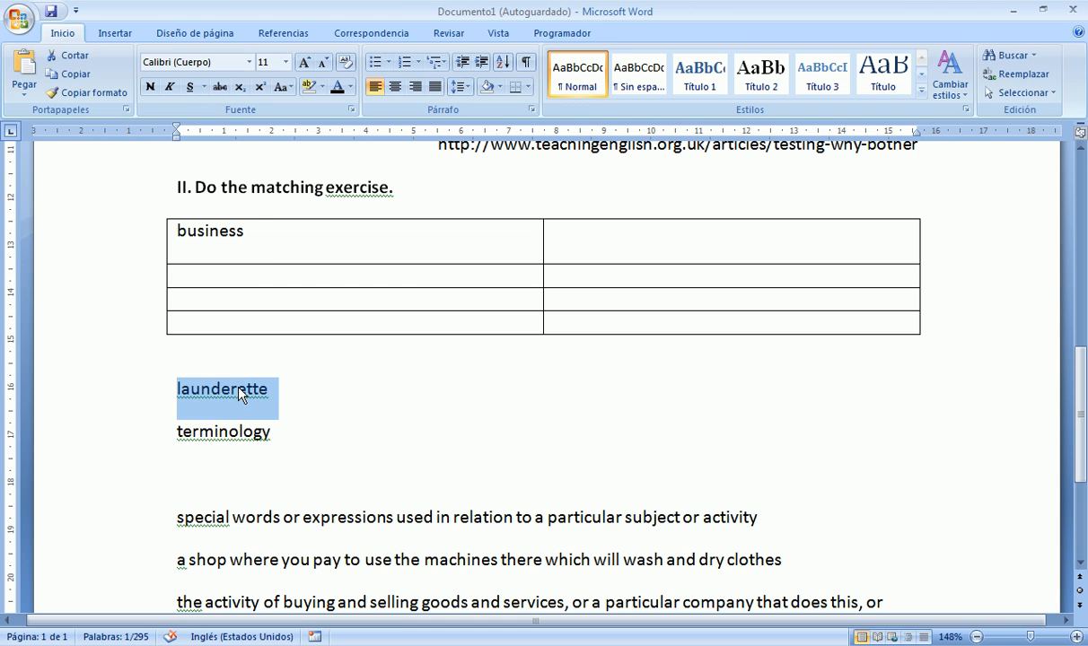
pyautogui.hotkey('ctrl', 'x')
pyautogui.click(238, 275)
pyautogui.hotkey('ctrl', 'v')
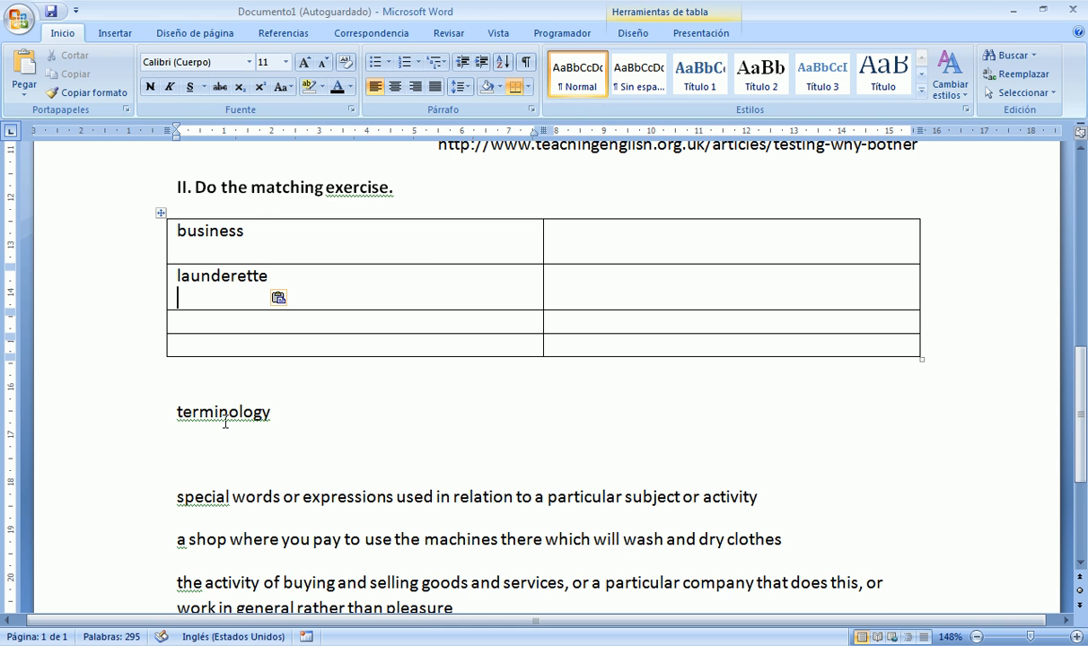
pyautogui.tripleClick(226, 415)
pyautogui.hotkey('ctrl', 'x')
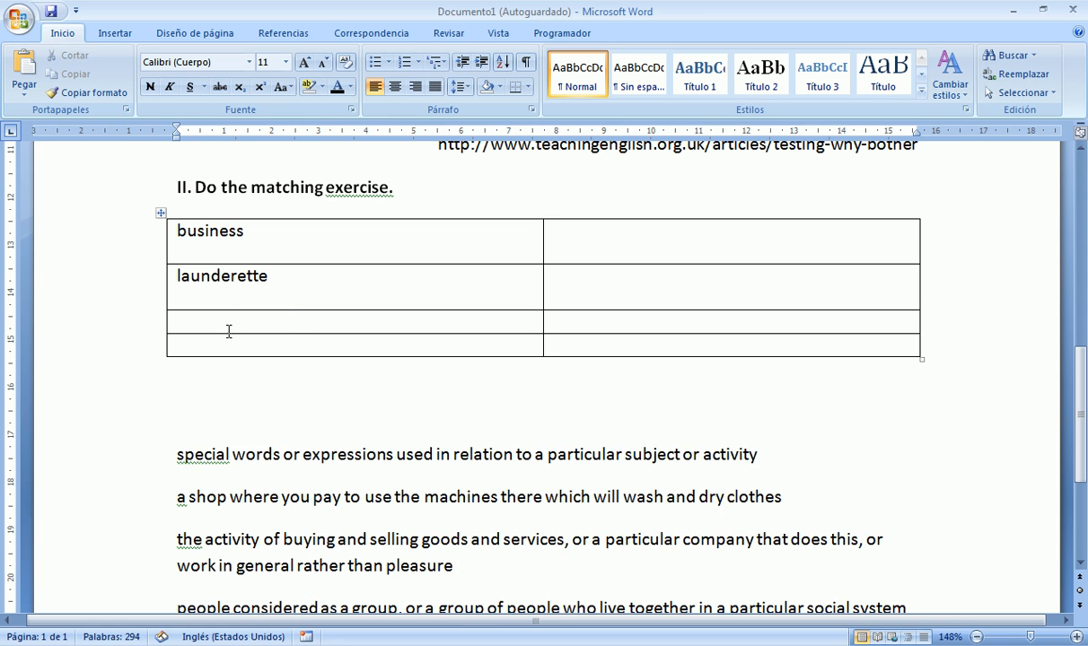
pyautogui.click(230, 321)
pyautogui.hotkey('ctrl', 'v')
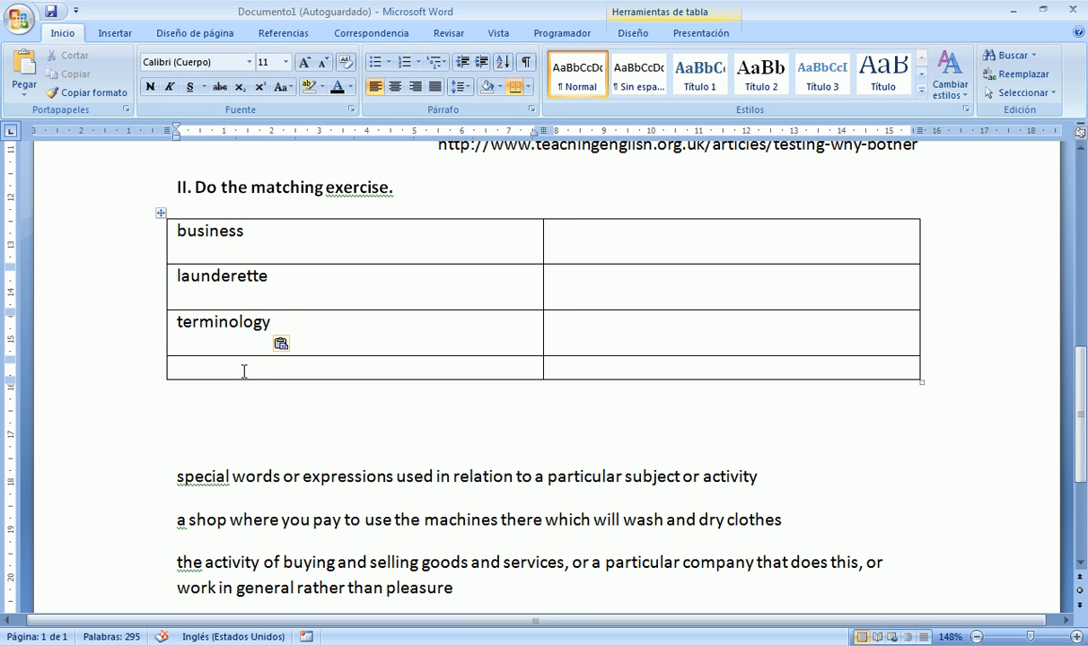
# Step: Sort the four definitions below the table by paragraph as text in ascending order
pyautogui.scroll(-1, 538, 431)
pyautogui.scroll(-1, 506, 448)
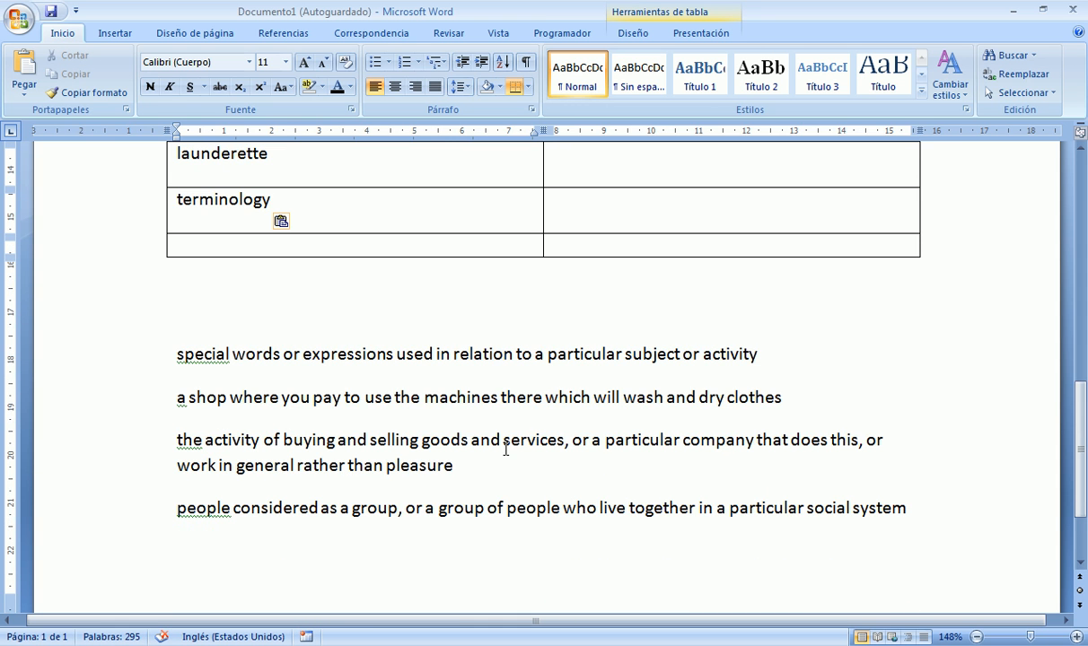
pyautogui.moveTo(930, 510); pyautogui.dragTo(165, 381)
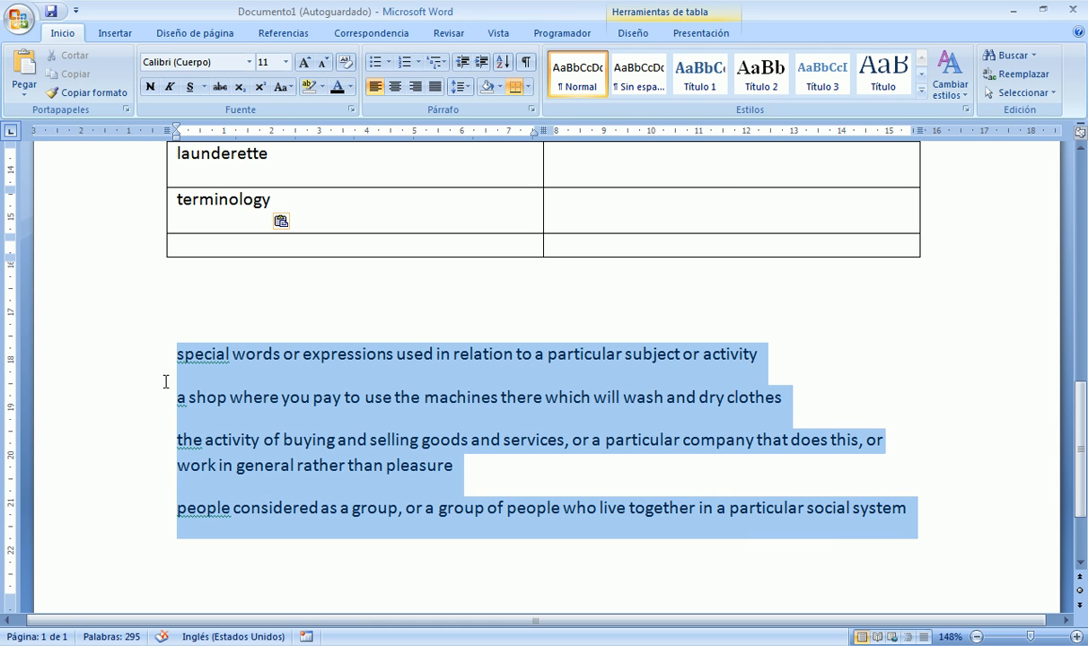
pyautogui.click(502, 61)
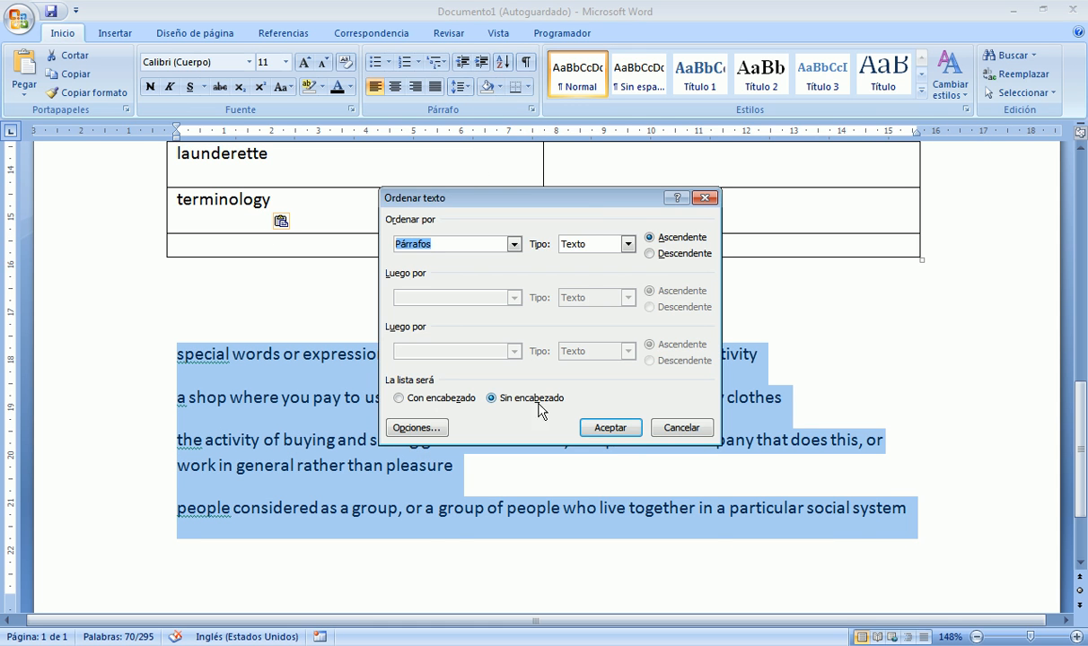
pyautogui.click(612, 429)
pyautogui.click(792, 374)
# Step: Move the four sorted definitions one by one into the cells of the table's second column, keeping their order
pyautogui.scroll(2, 792, 375)
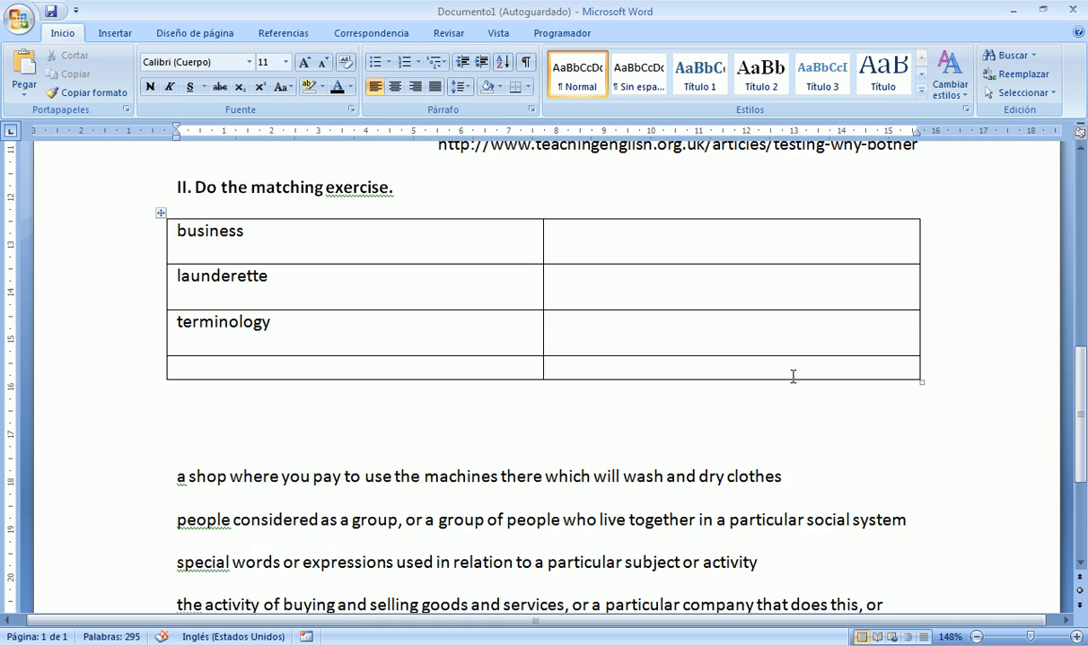
pyautogui.moveTo(798, 471); pyautogui.dragTo(597, 262)
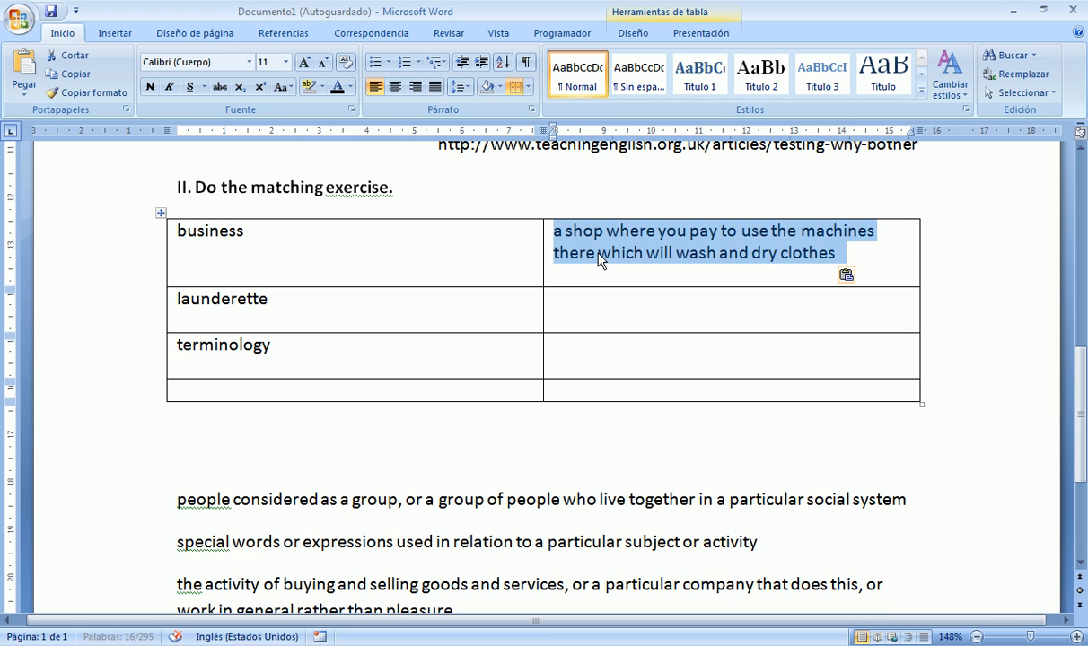
pyautogui.moveTo(933, 512); pyautogui.dragTo(128, 515)
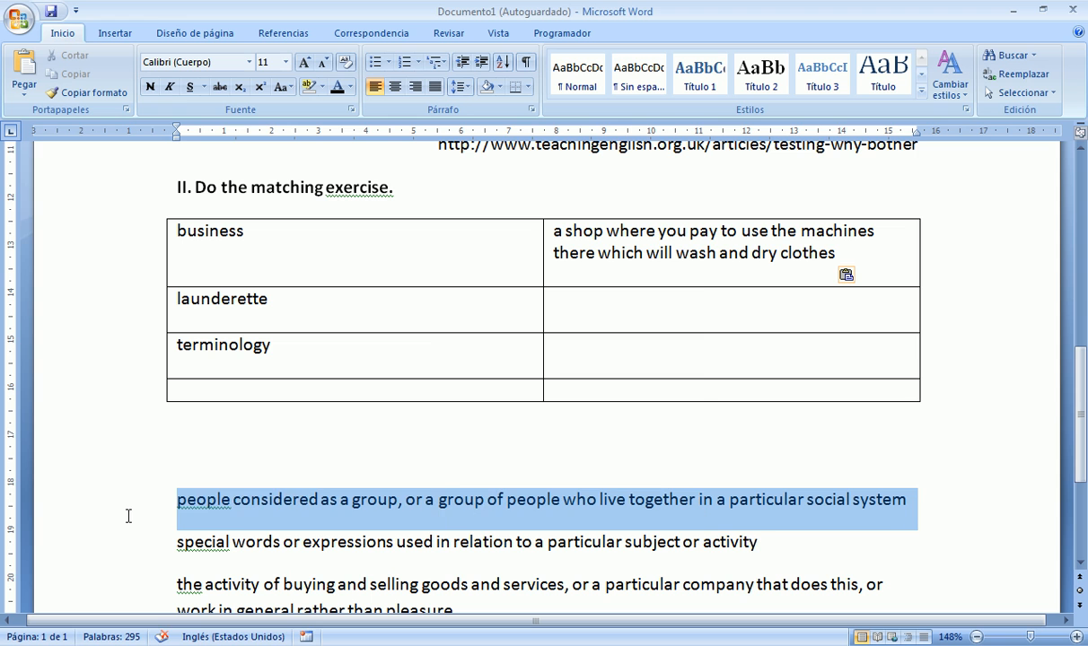
pyautogui.moveTo(240, 513); pyautogui.dragTo(593, 328)
pyautogui.scroll(-2, 592, 328)
pyautogui.moveTo(767, 427); pyautogui.dragTo(122, 452)
pyautogui.moveTo(359, 445); pyautogui.dragTo(575, 305)
pyautogui.moveTo(466, 475); pyautogui.dragTo(162, 452)
pyautogui.moveTo(269, 449); pyautogui.dragTo(557, 321)
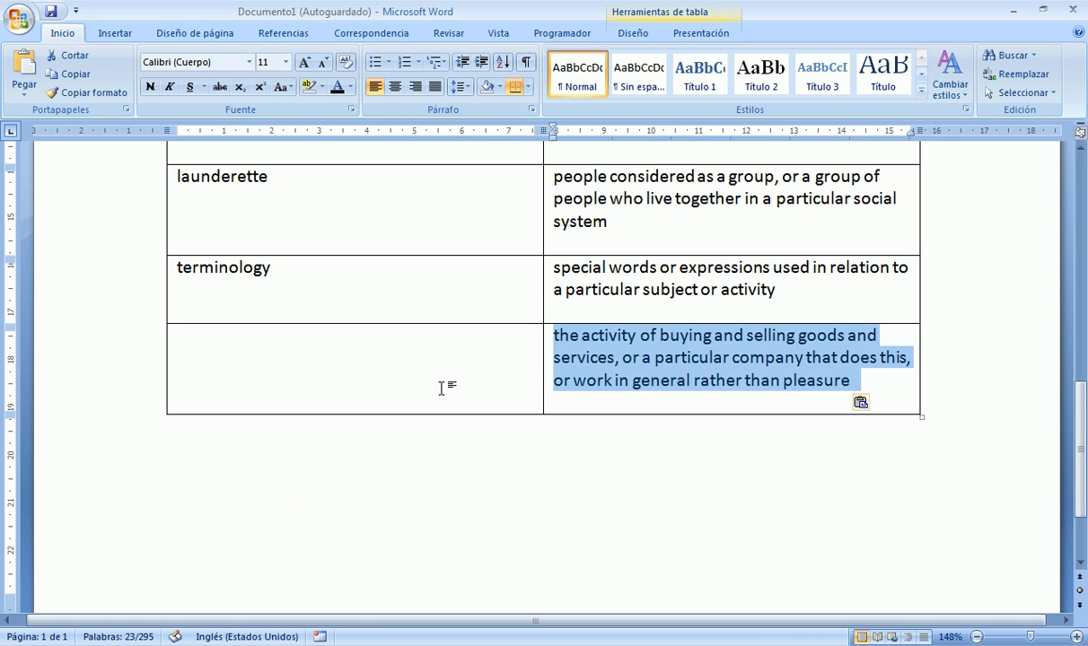
# Step: Number the words in the first column by adding "1." before business, "2." before launderette and "3." before terminology
pyautogui.click(411, 376)
pyautogui.scroll(3, 286, 445)
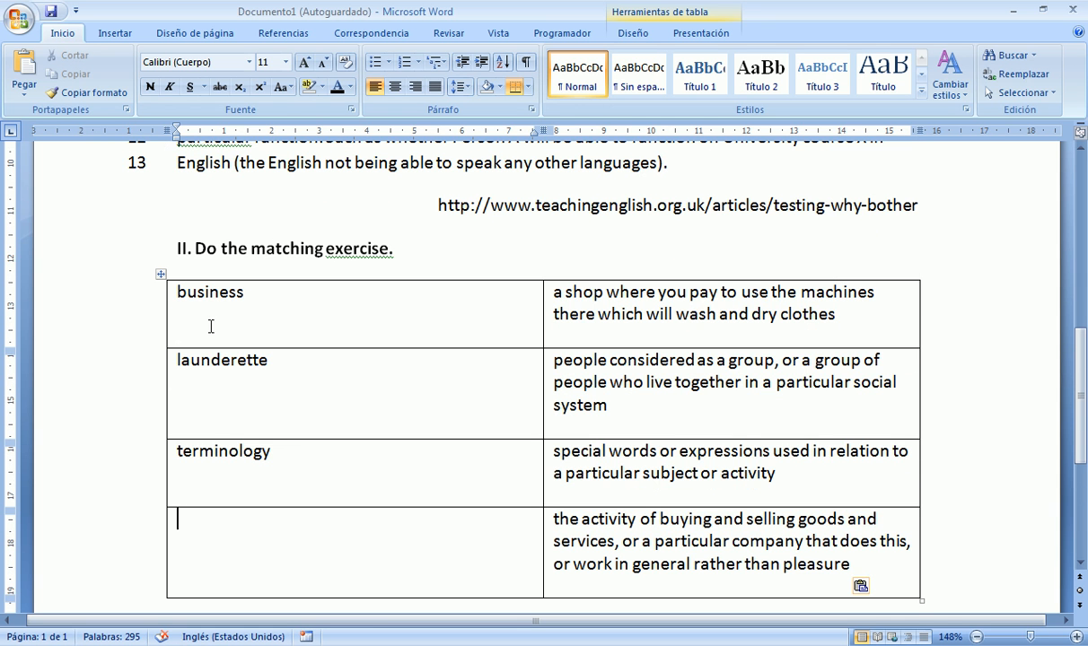
pyautogui.click(171, 297)
pyautogui.click(178, 297)
pyautogui.write('1.')
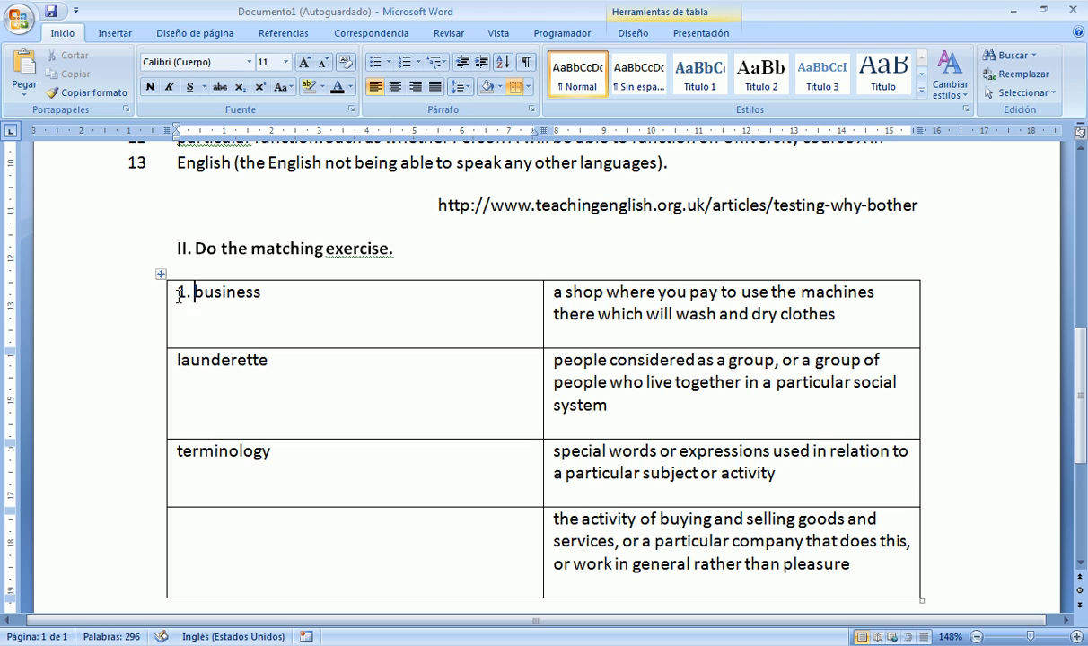
pyautogui.click(178, 361)
pyautogui.write('2. ')
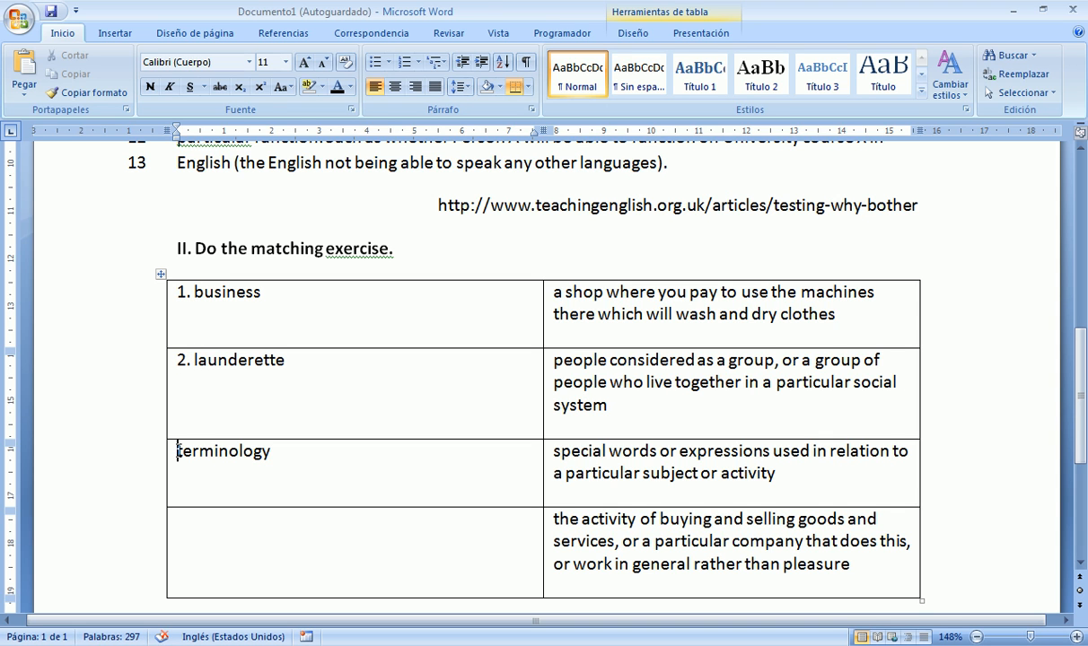
pyautogui.write('3.')
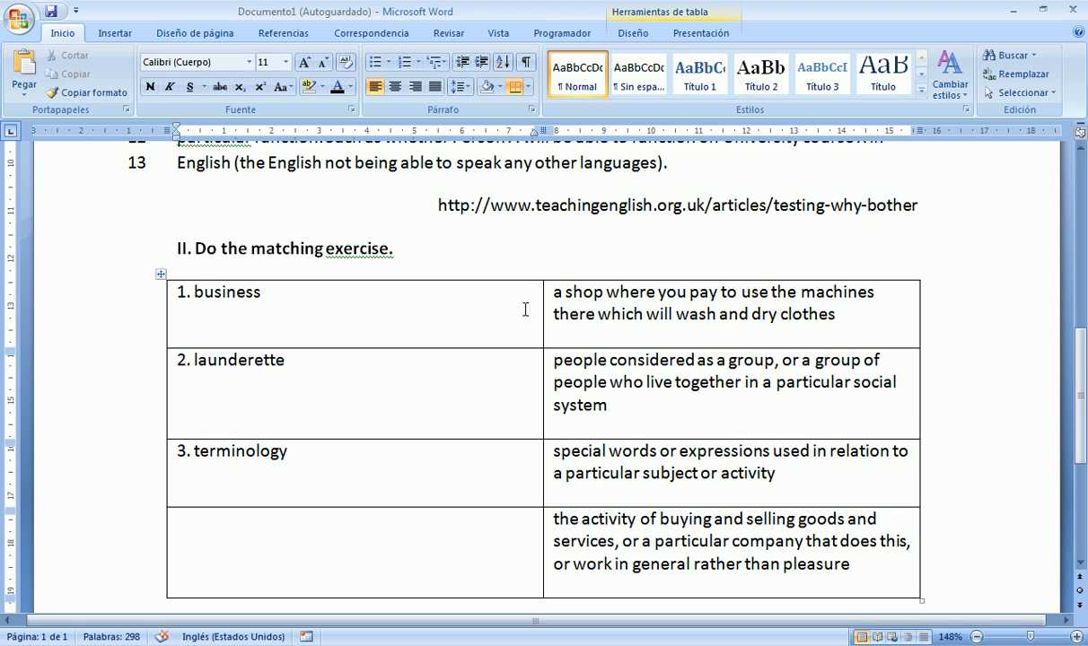
# Step: Label the first three definitions in the second column with "A.", "B." and "C." in front of their text
pyautogui.click(556, 295)
pyautogui.write('A.')
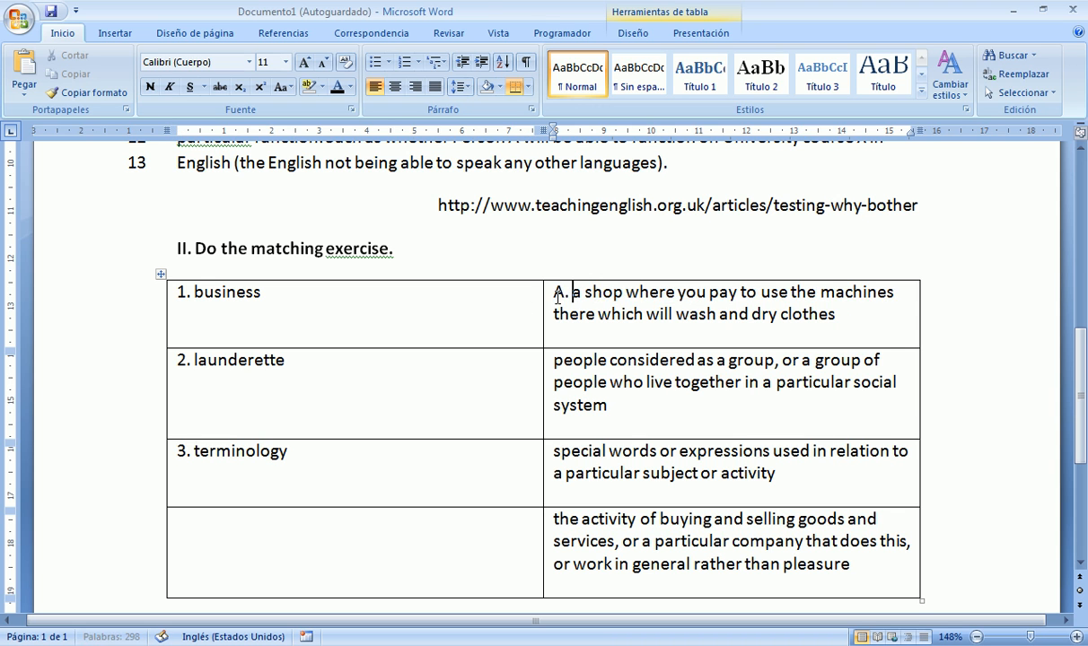
pyautogui.click(554, 363)
pyautogui.write('B.')
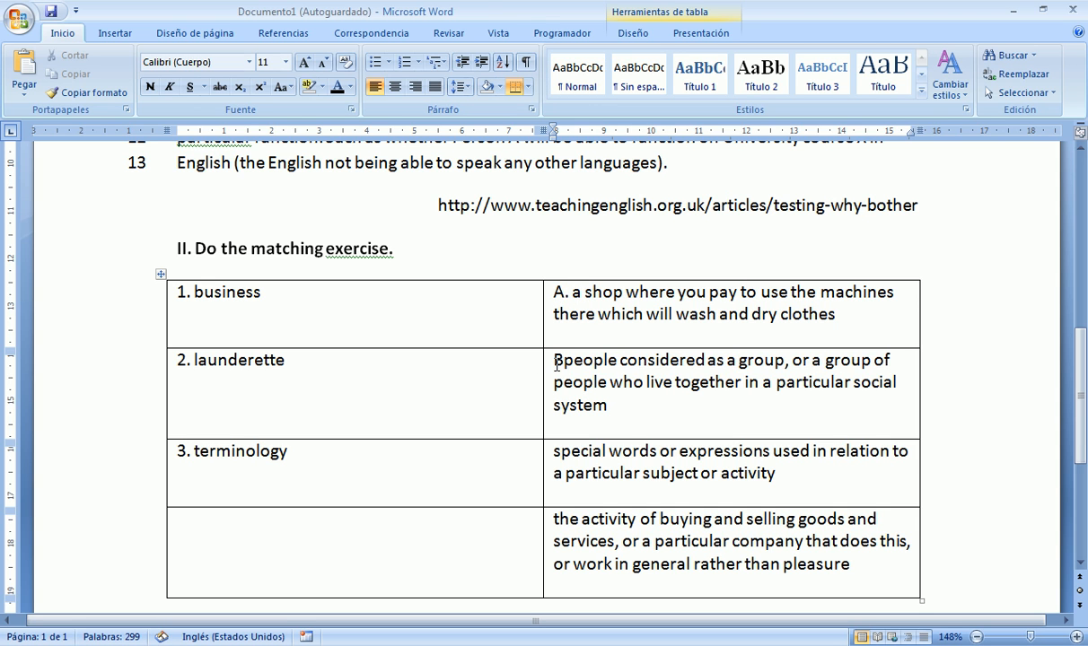
pyautogui.click(561, 454)
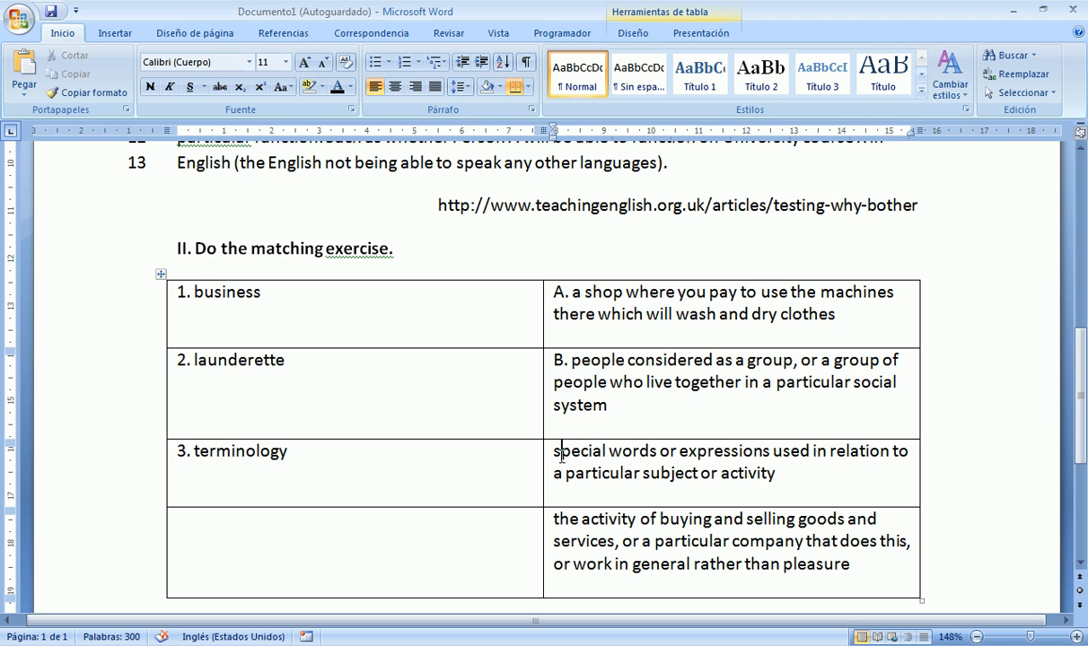
pyautogui.write('C.')
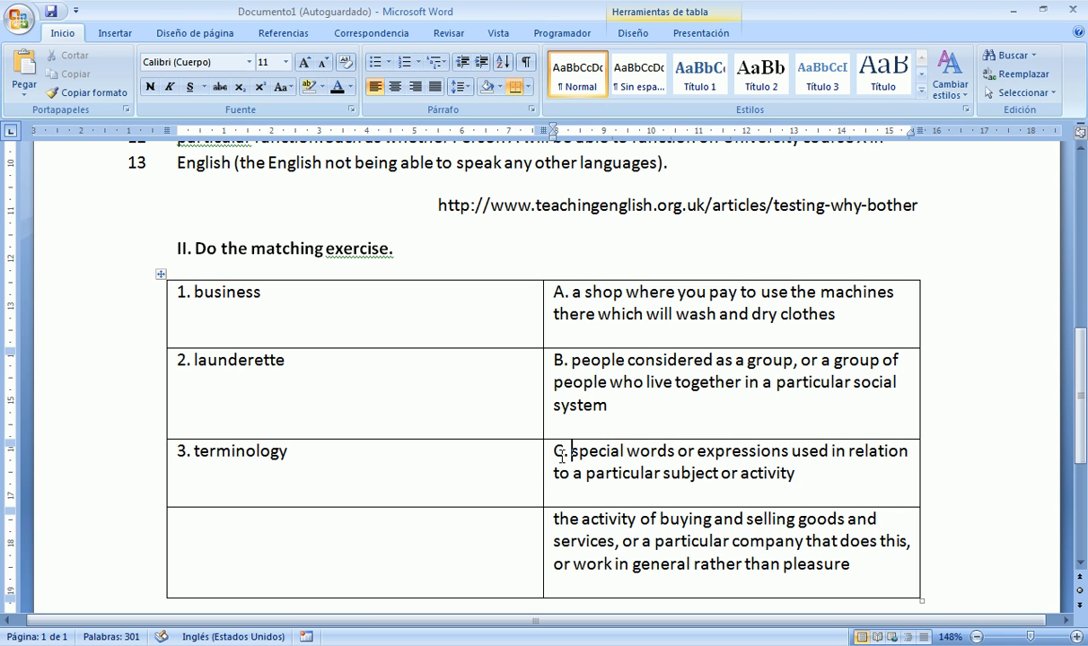
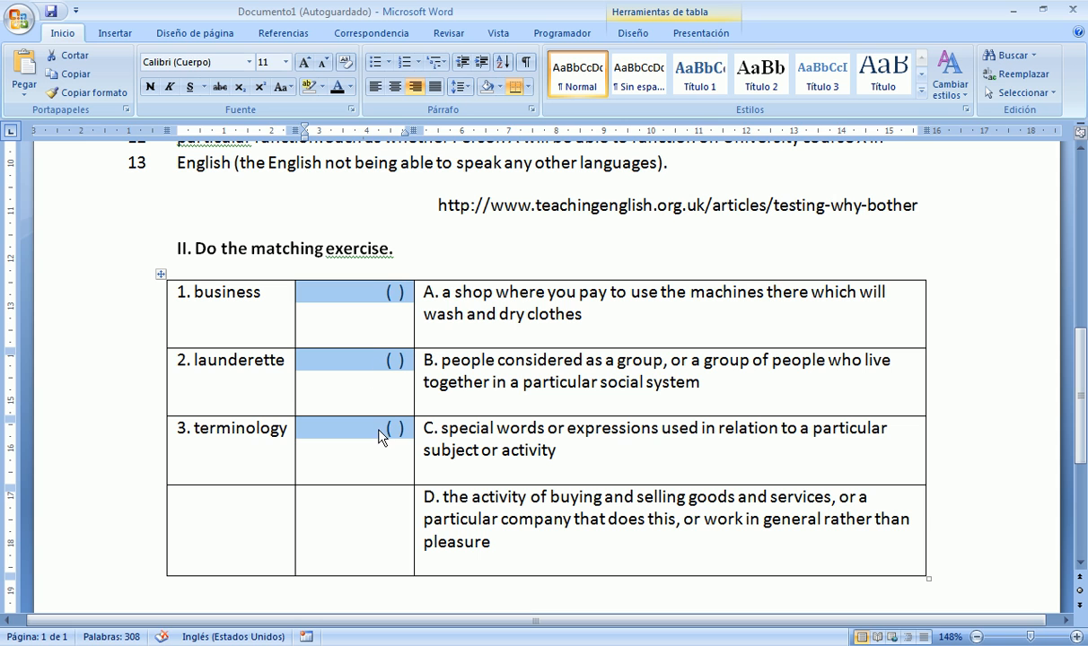
# Step: Insert an empty row above the "1. business" row of the matching table
pyautogui.click(383, 431)
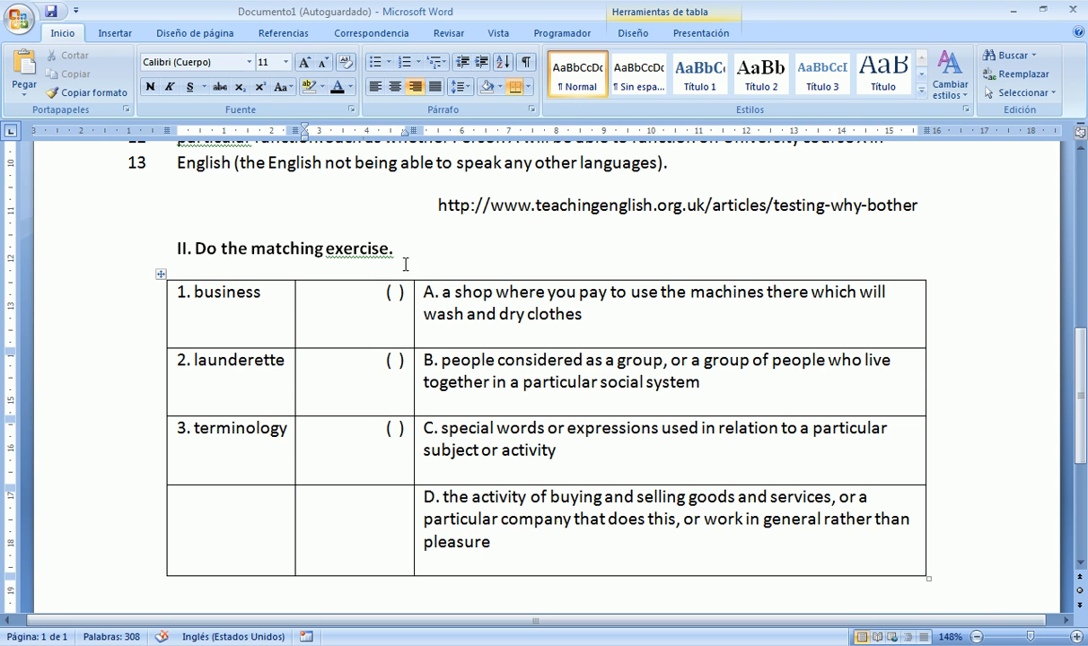
pyautogui.click(127, 311)
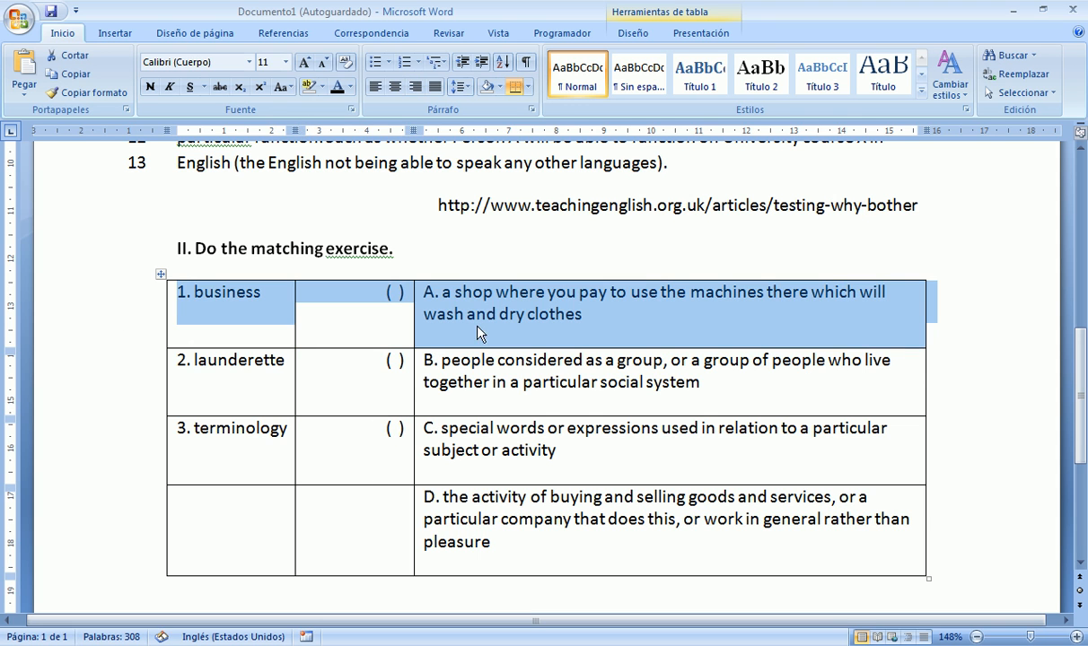
pyautogui.rightClick(499, 306)
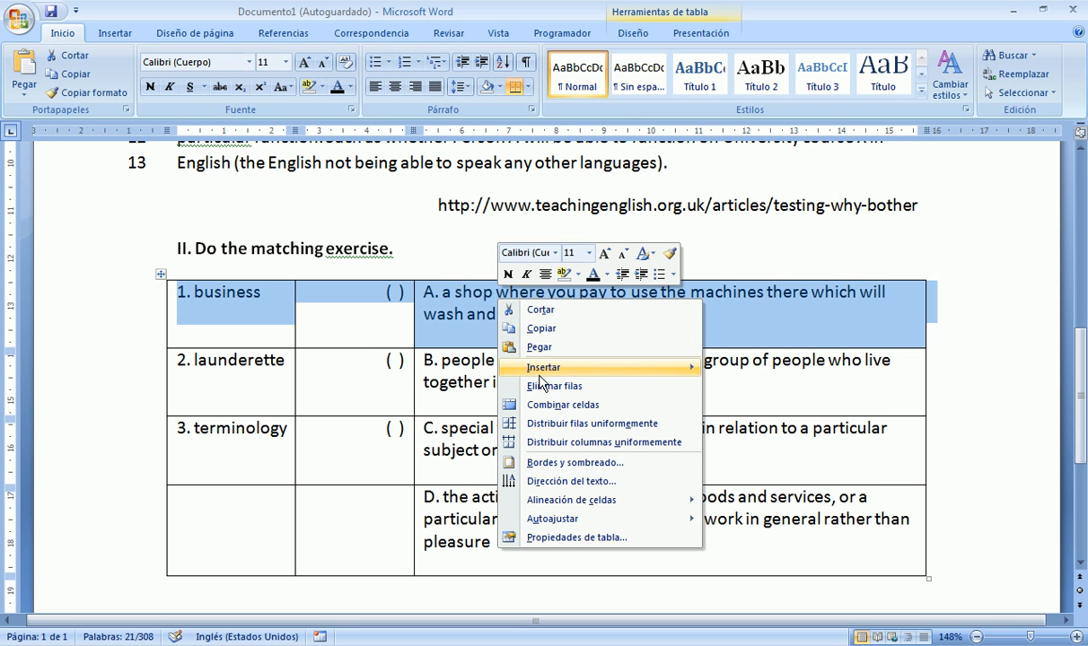
pyautogui.moveTo(557, 374)
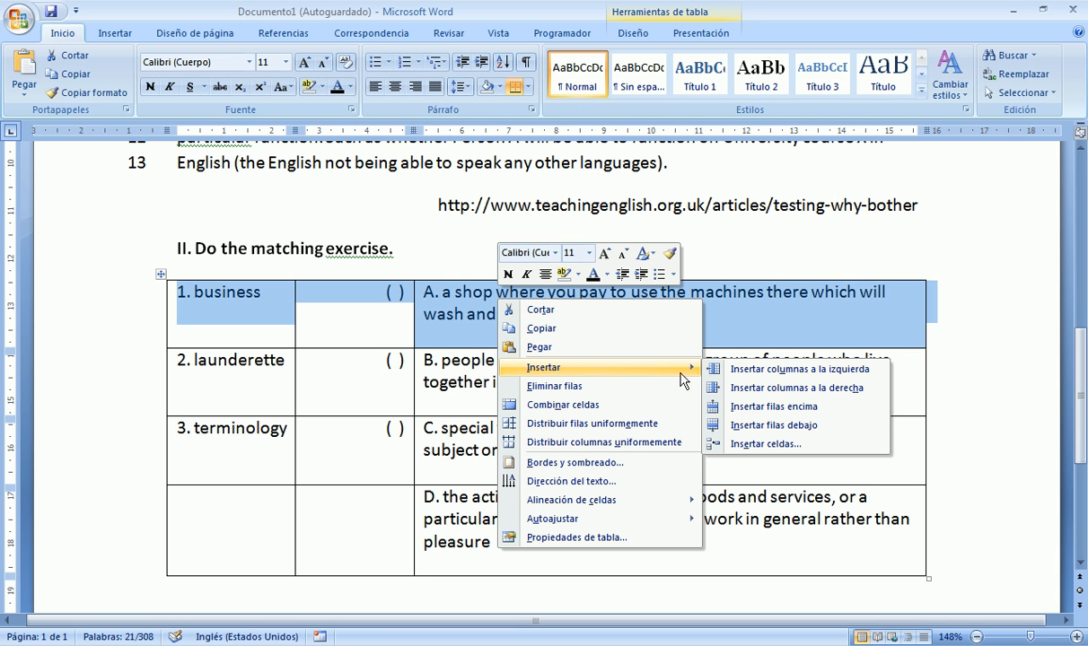
pyautogui.click(765, 407)
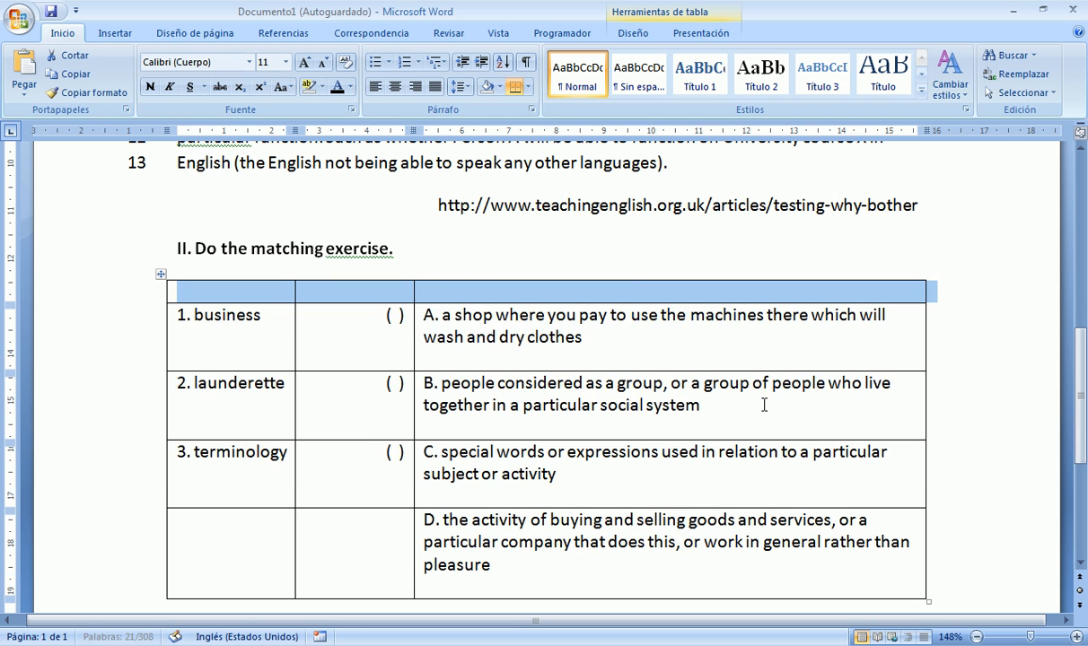
pyautogui.click(267, 296)
pyautogui.write('dEF')
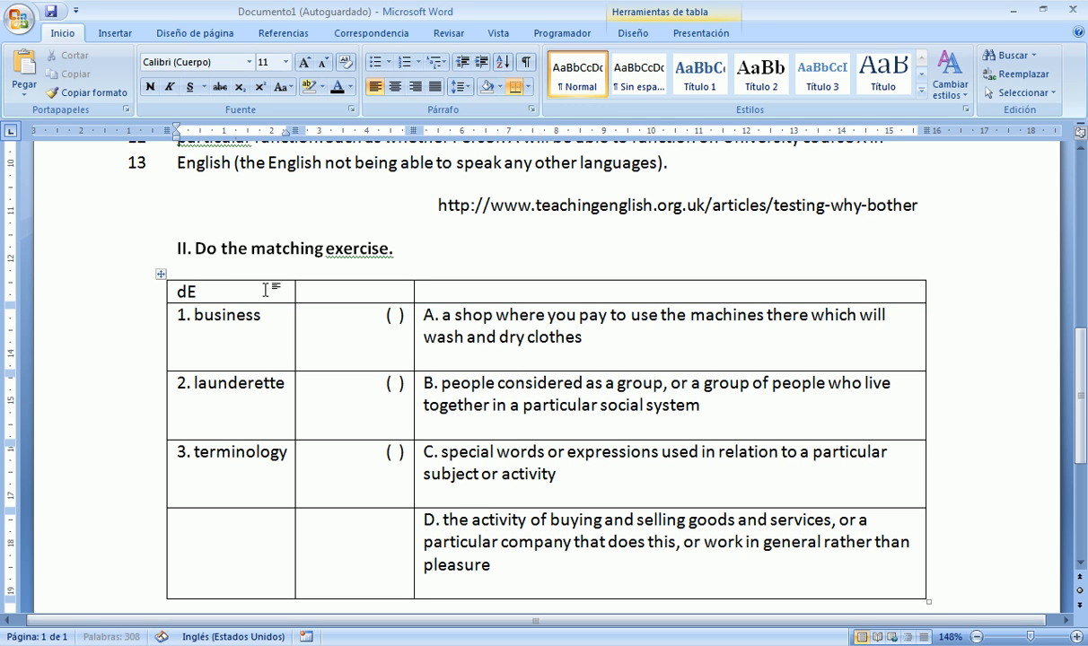
pyautogui.press('BackSpace')
pyautogui.press('BackSpace')
pyautogui.press('BackSpace')
pyautogui.write('Defint')
pyautogui.press('BackSpace')
pyautogui.press('BackSpace')
pyautogui.press('BackSpace')
pyautogui.press('BackSpace')
pyautogui.press('BackSpace')
pyautogui.press('BackSpace')
# Step: Enter the headings "Words" above the numbered words and "Definitions" above the lettered definitions in the table's empty first row
pyautogui.write('Words')
pyautogui.press('Tab')
pyautogui.press('Tab')
pyautogui.write('Defini')
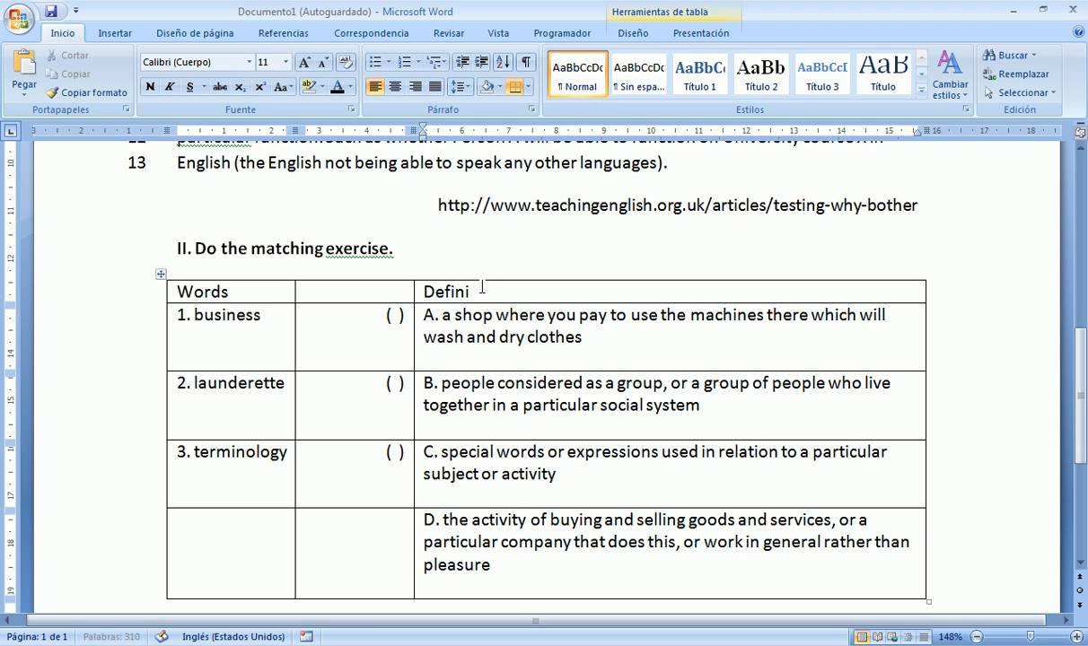
pyautogui.write('tions')
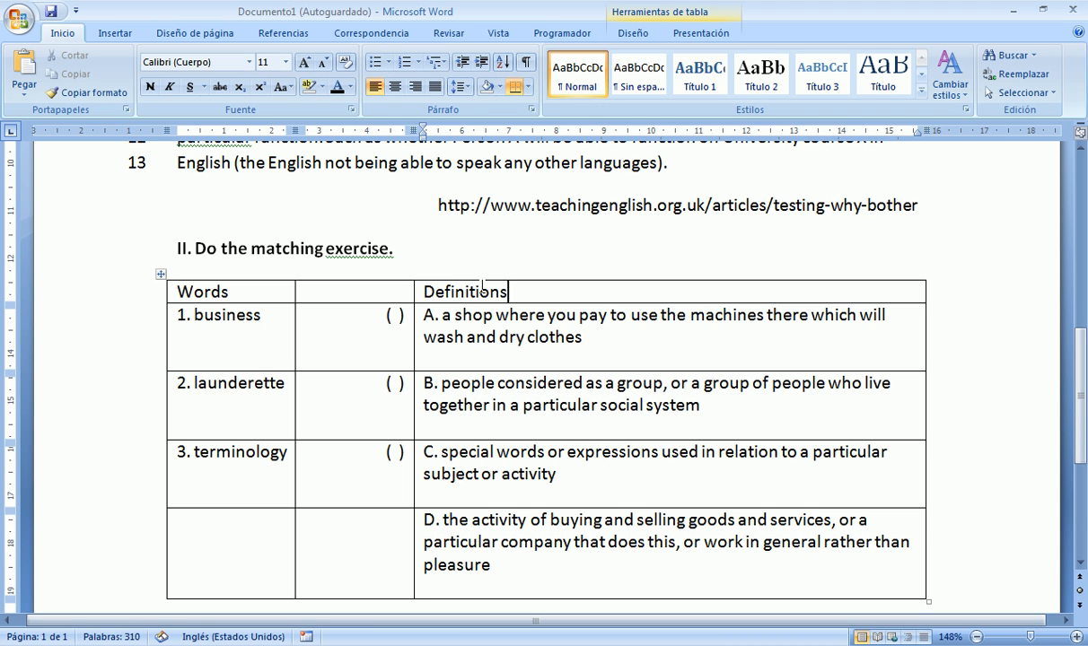
# Step: Right-align the middle cell beside definition D and fill it with a copy of the answer brackets from the terminology row
pyautogui.click(411, 527)
pyautogui.click(418, 89)
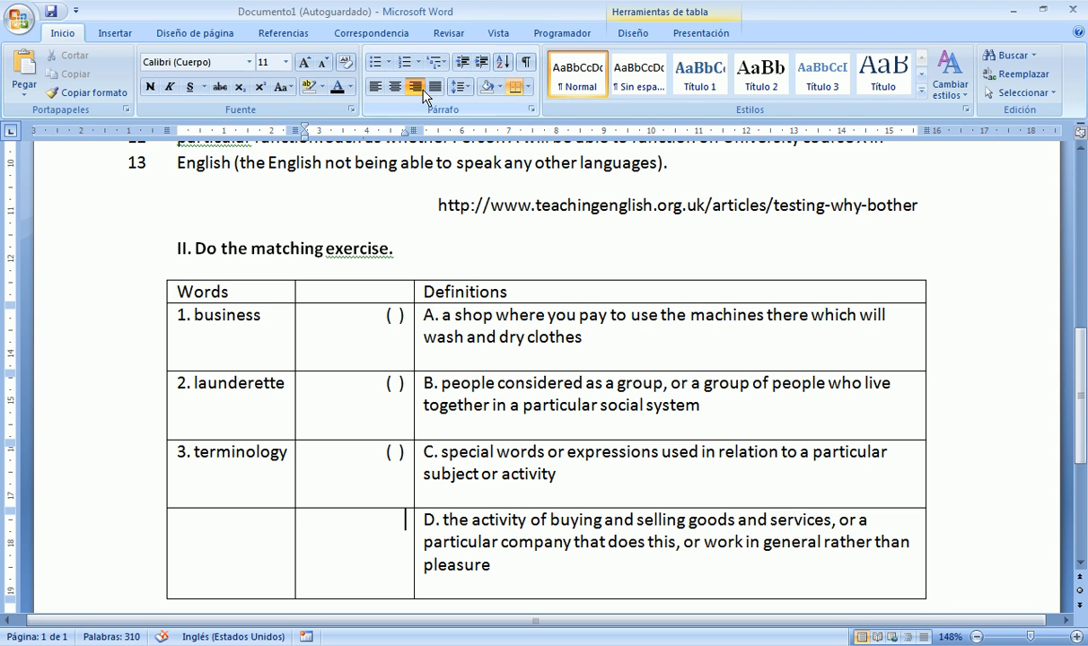
pyautogui.doubleClick(395, 452)
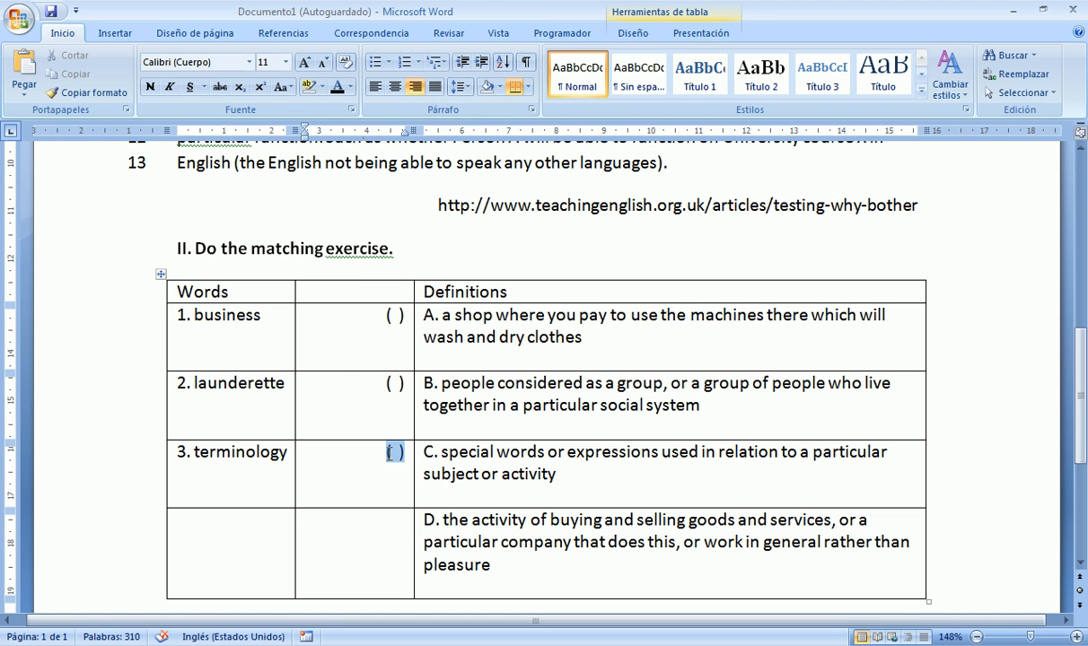
pyautogui.hotkey('ctrl', 'c')
pyautogui.click(402, 521)
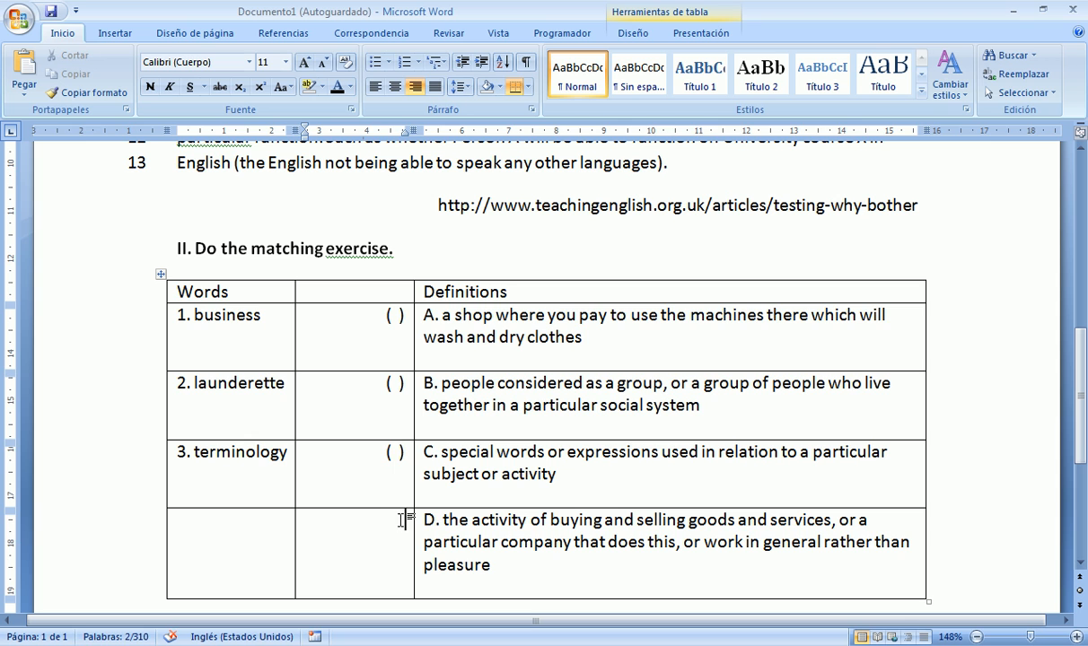
pyautogui.hotkey('ctrl', 'v')
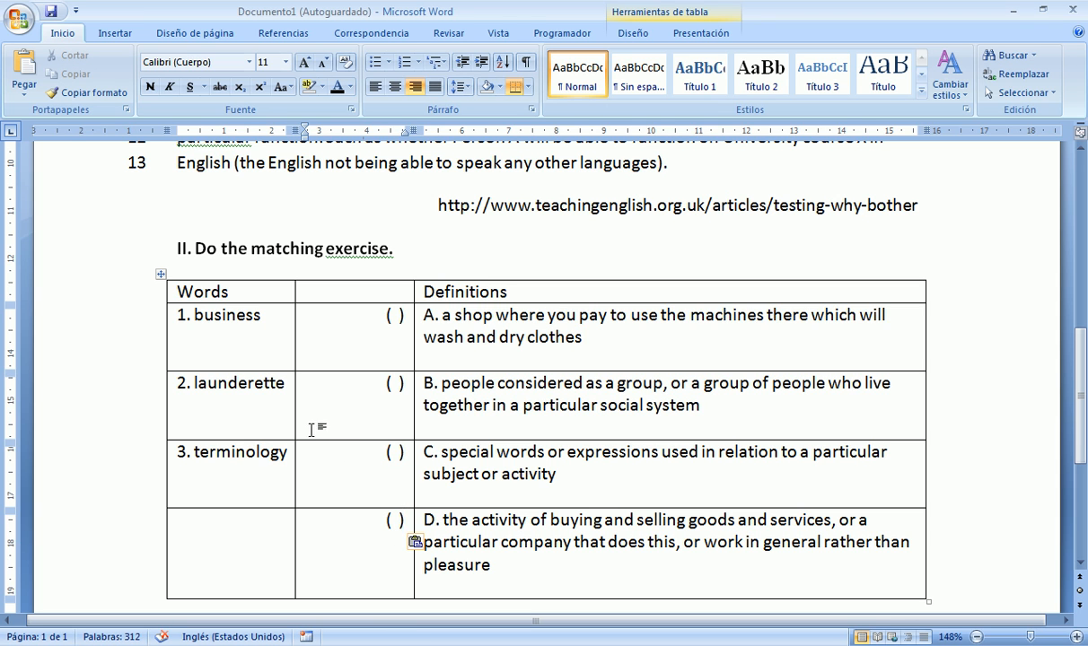
# Step: Make the table's heading row bold and add a blank line beneath "Definitions"
pyautogui.click(124, 296)
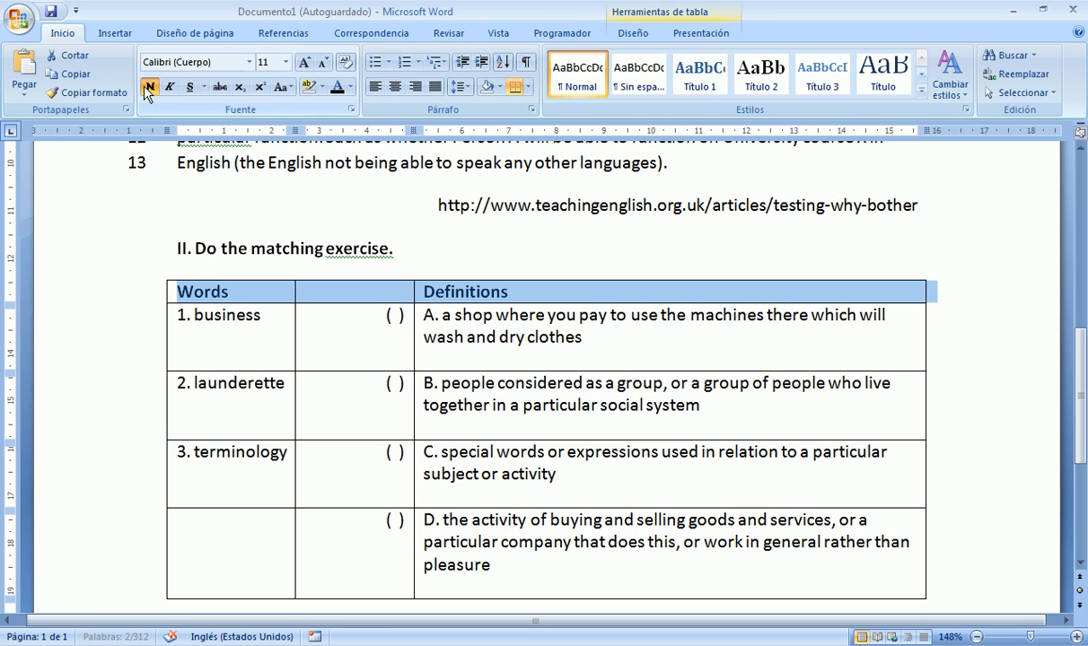
pyautogui.click(509, 405)
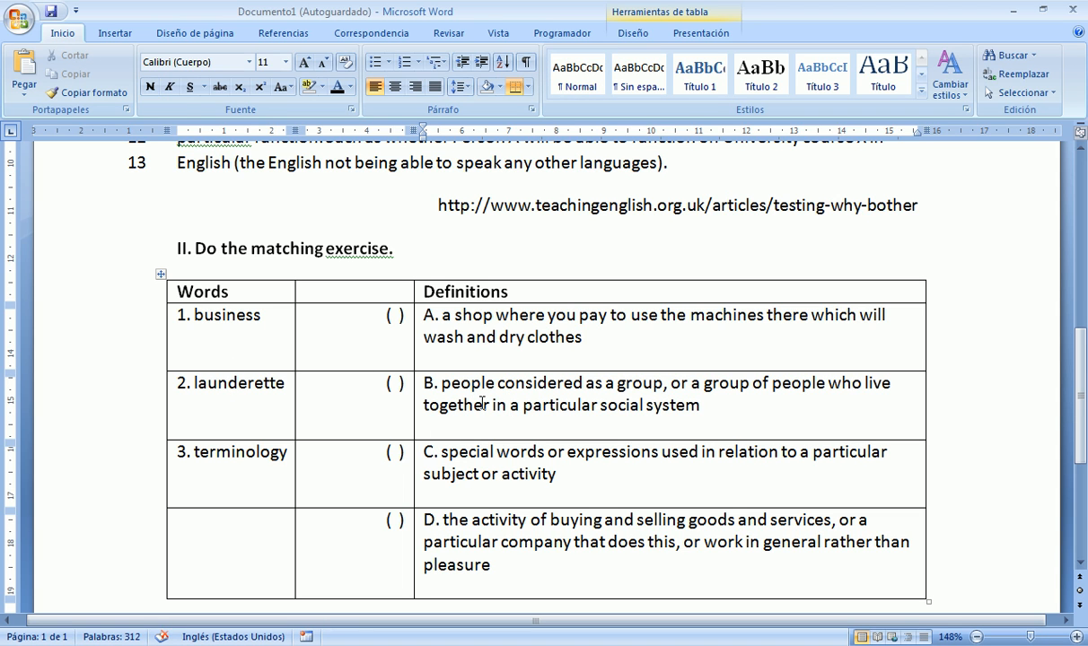
pyautogui.click(521, 294)
pyautogui.press('Return')
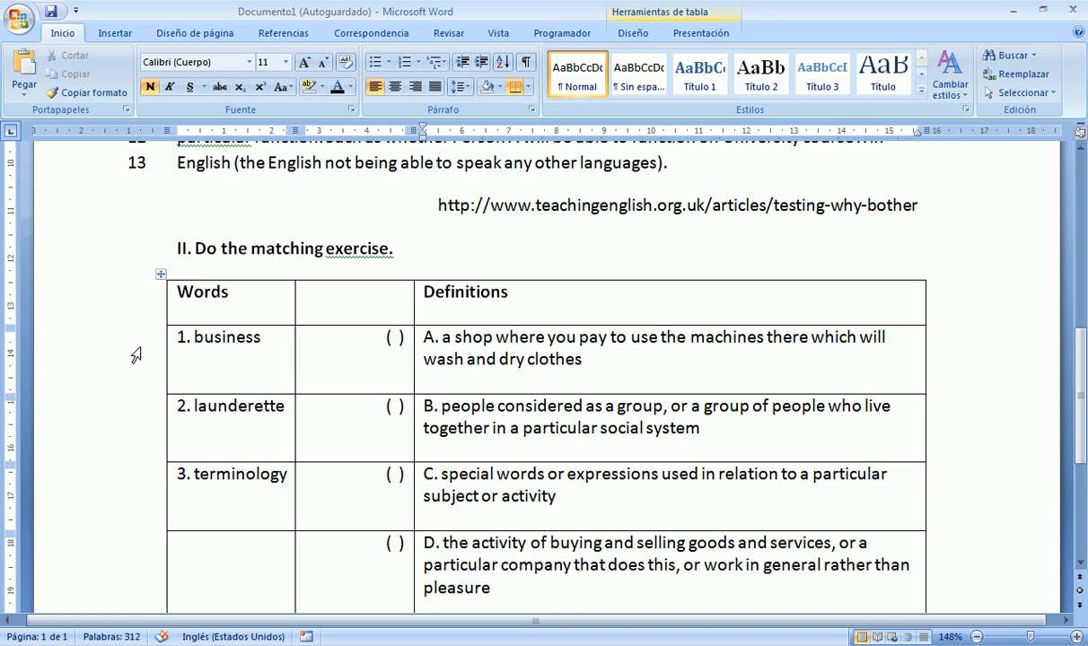
# Step: Remove all borders from the whole matching table
pyautogui.scroll(-1, 134, 334)
pyautogui.scroll(1, 133, 356)
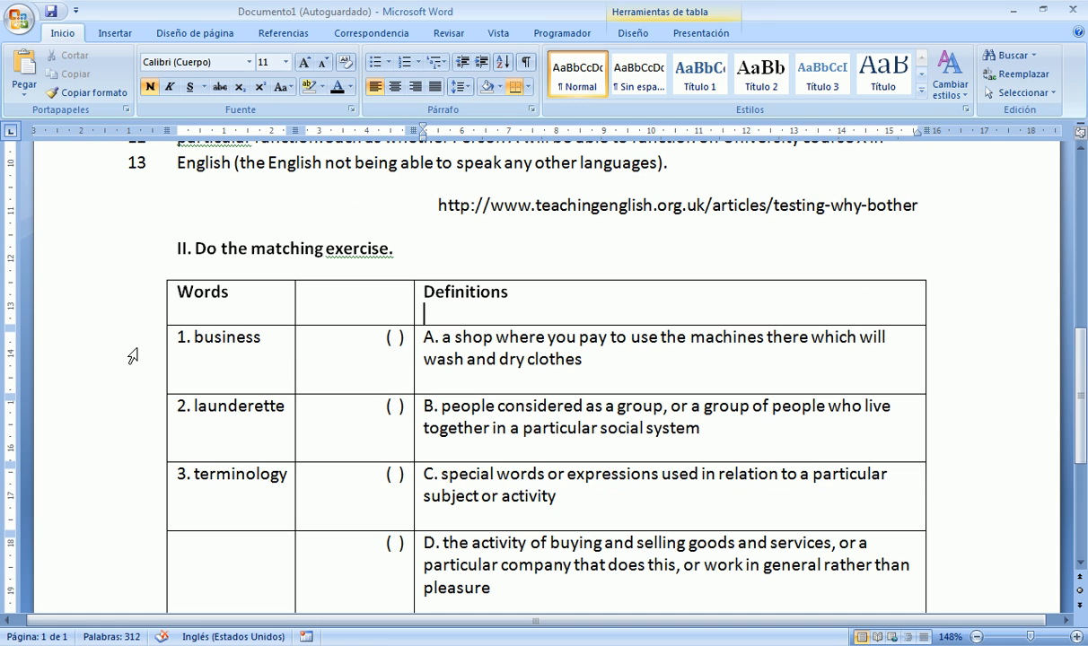
pyautogui.click(220, 276)
pyautogui.moveTo(220, 277); pyautogui.dragTo(509, 294)
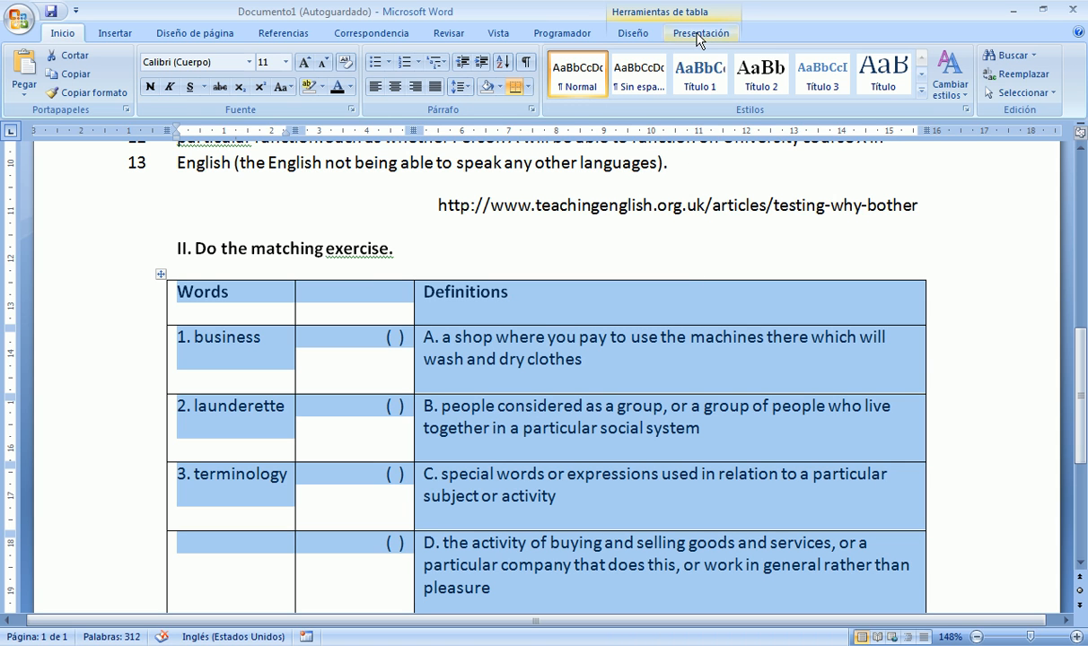
pyautogui.click(642, 36)
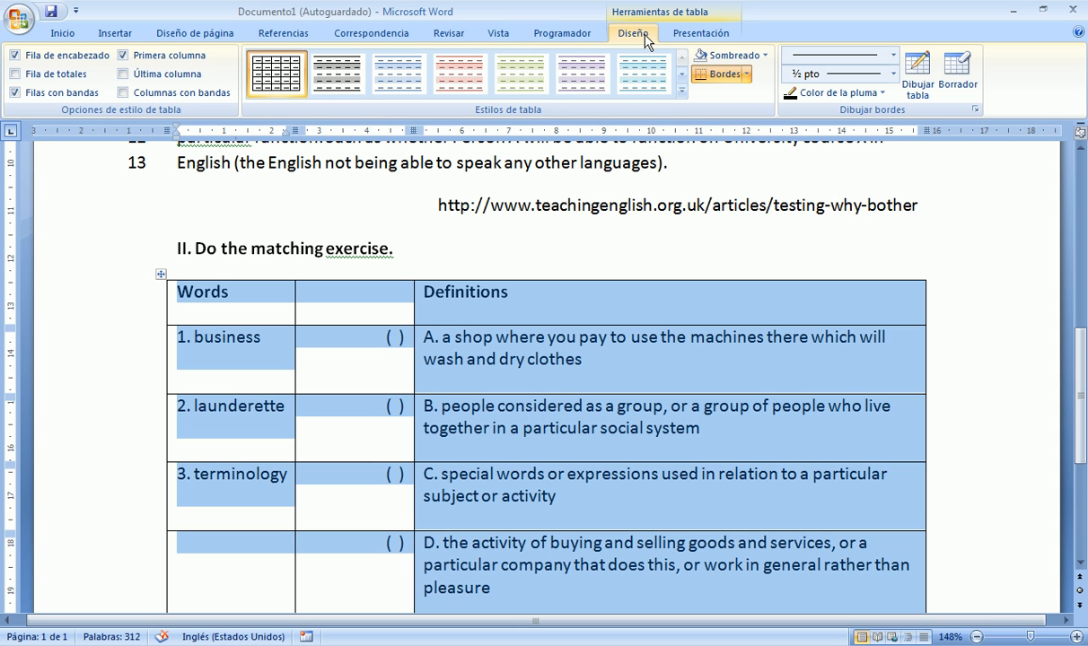
pyautogui.click(749, 77)
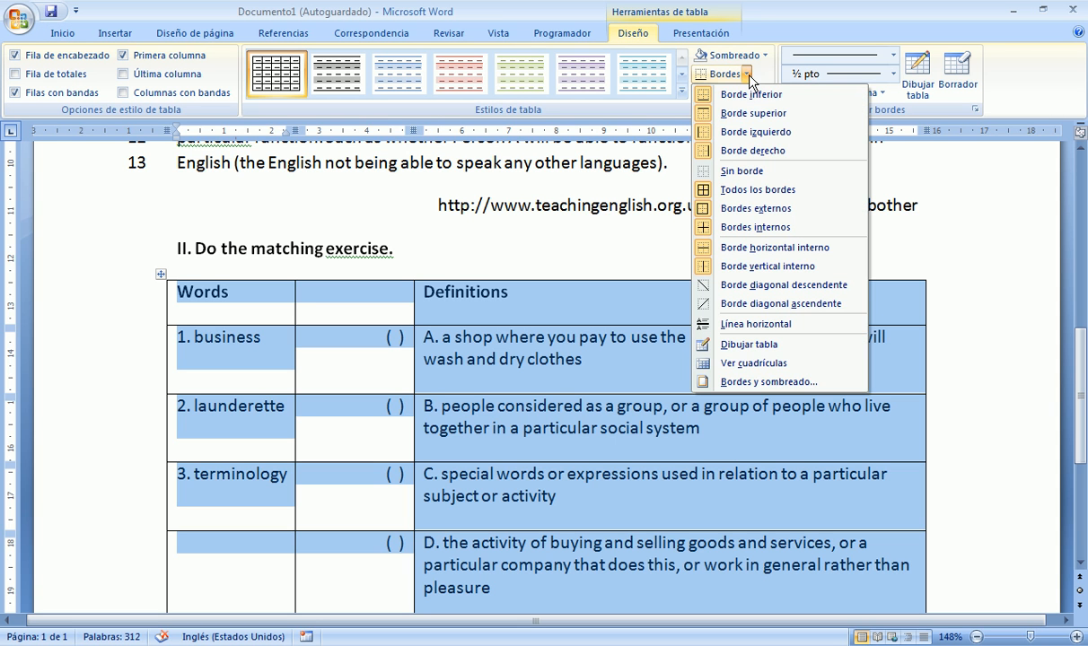
pyautogui.click(743, 172)
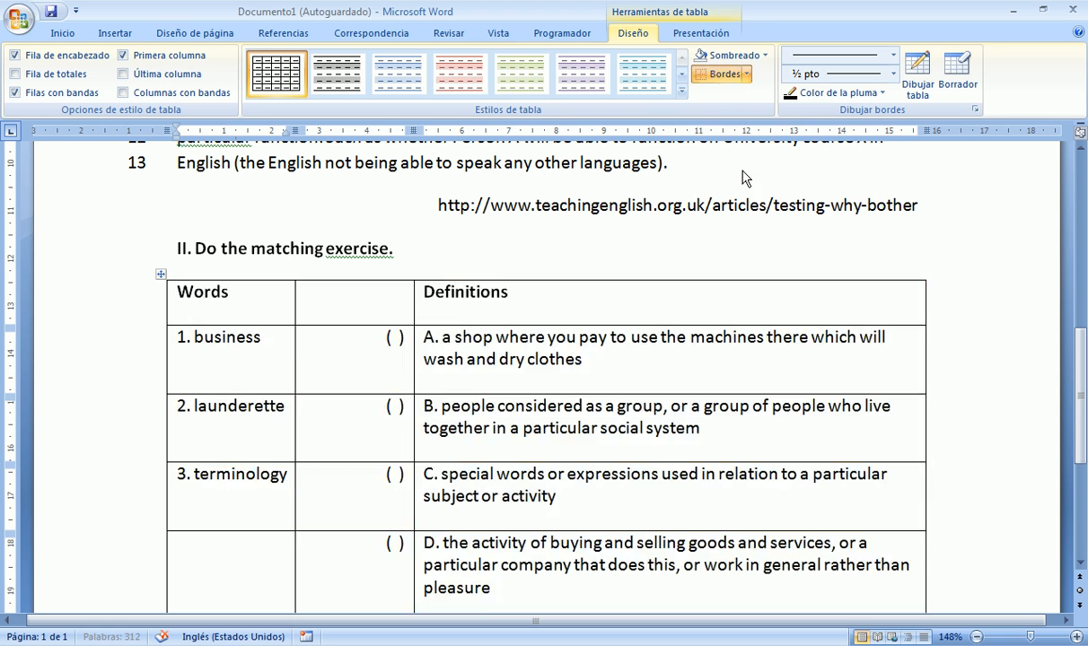
pyautogui.click(466, 356)
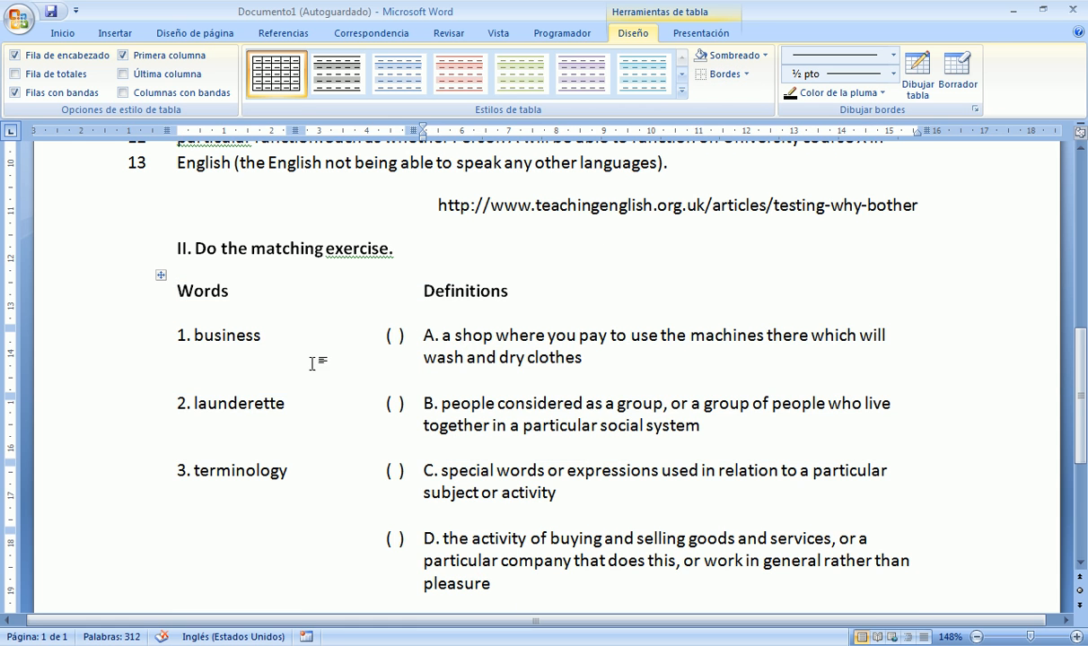
pyautogui.scroll(-3, 427, 470)
pyautogui.scroll(2, 242, 436)
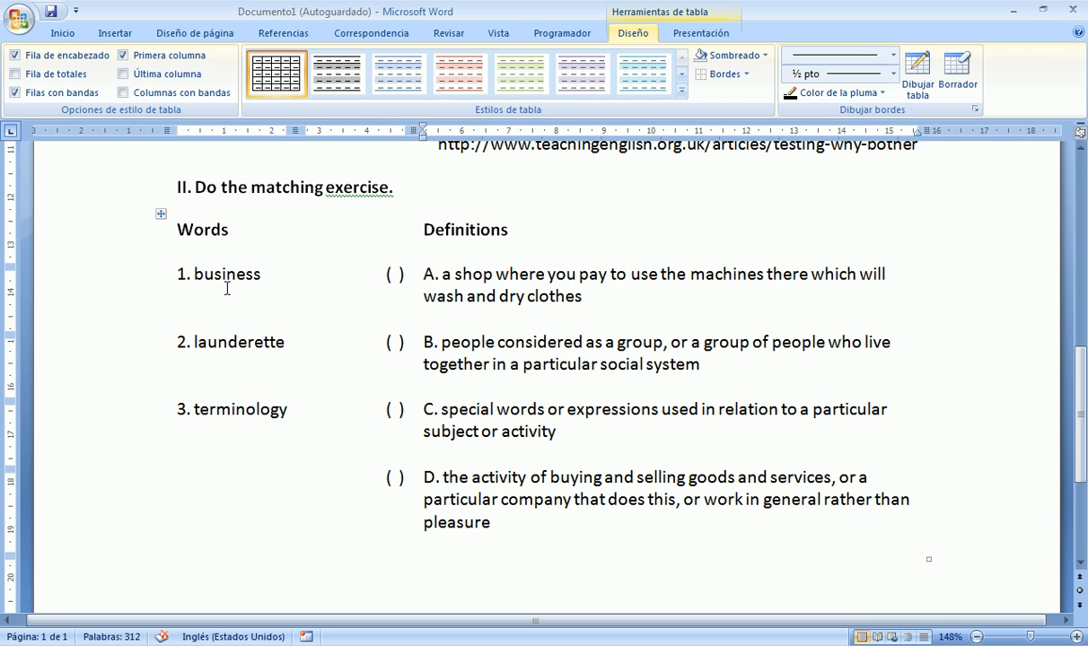
# Step: Set the entire table's borders to None (Ninguno) in the borders and shading settings of its table properties
pyautogui.moveTo(131, 231); pyautogui.dragTo(211, 507)
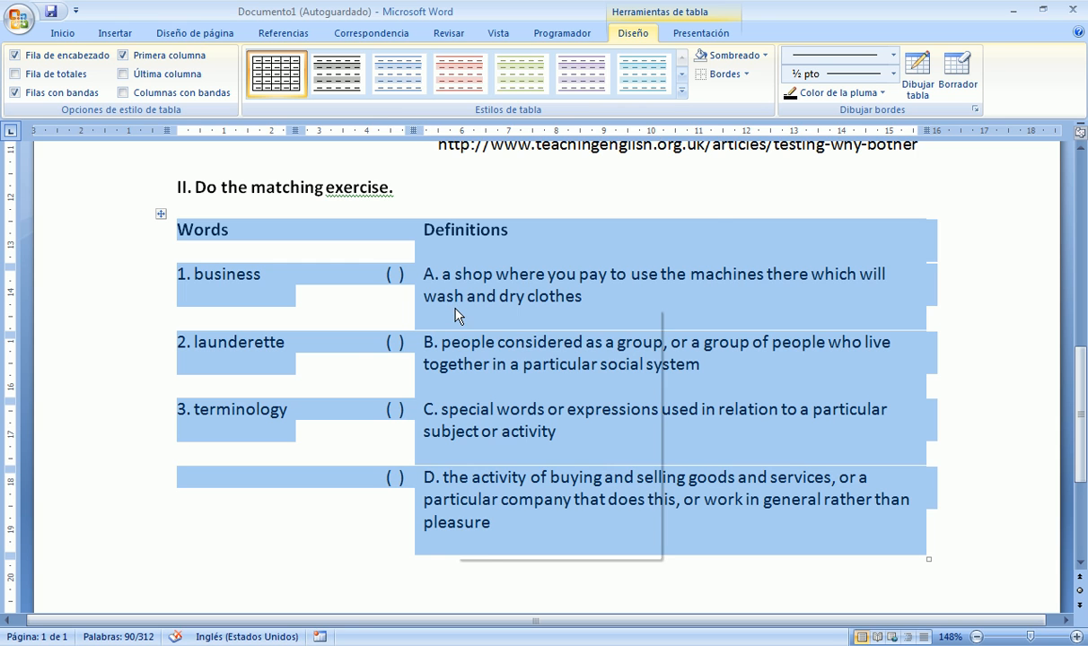
pyautogui.rightClick(432, 295)
pyautogui.click(546, 549)
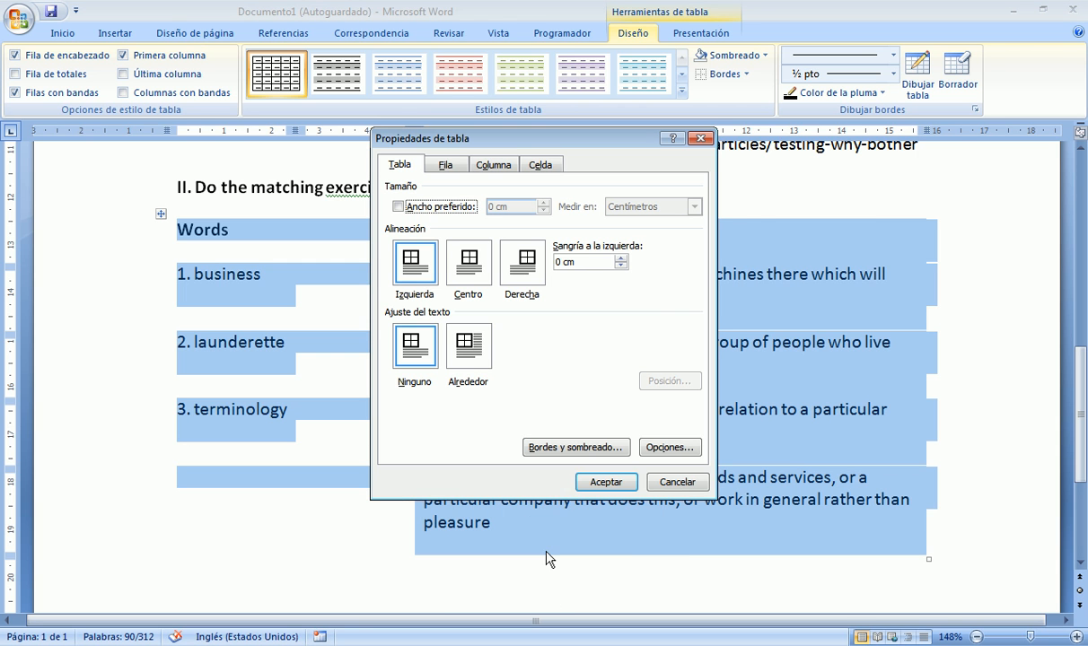
pyautogui.click(564, 449)
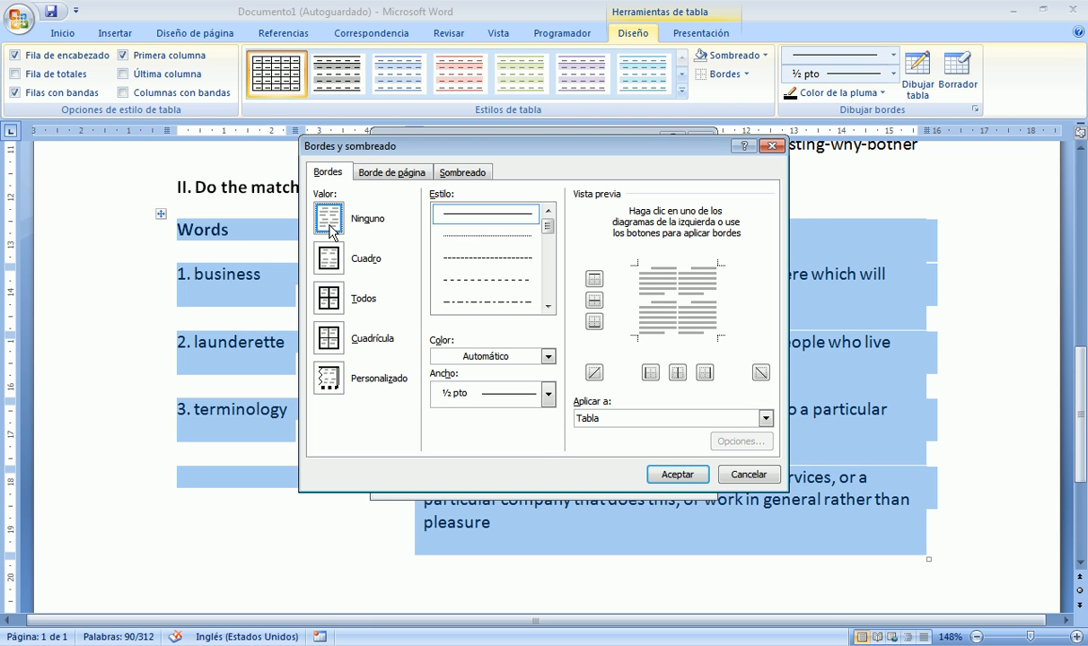
pyautogui.click(317, 287)
pyautogui.click(328, 258)
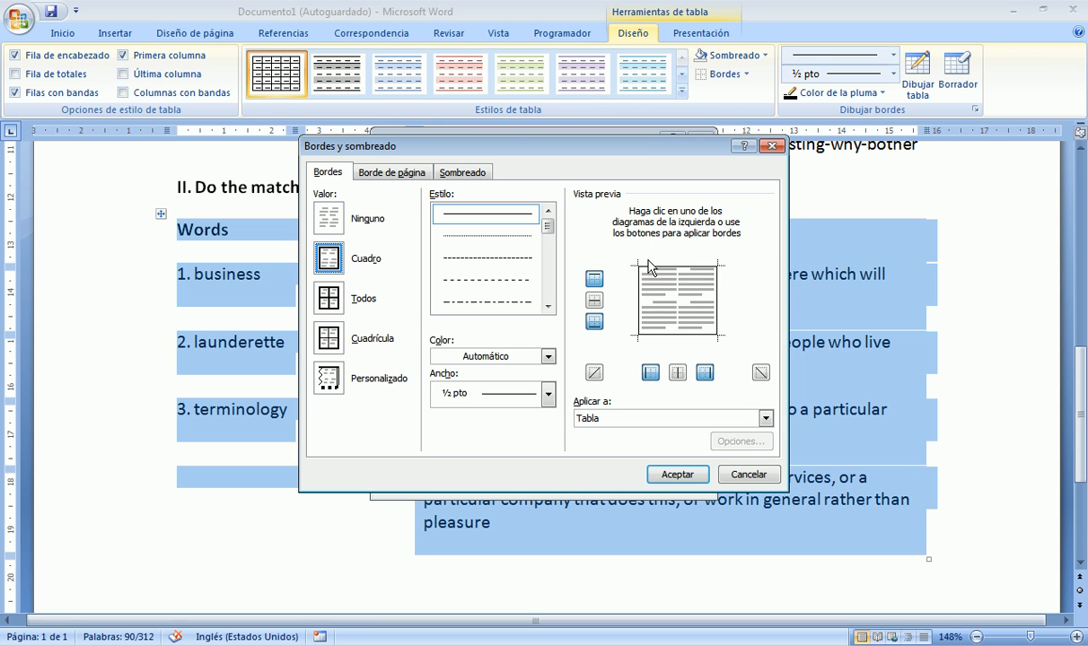
pyautogui.click(328, 220)
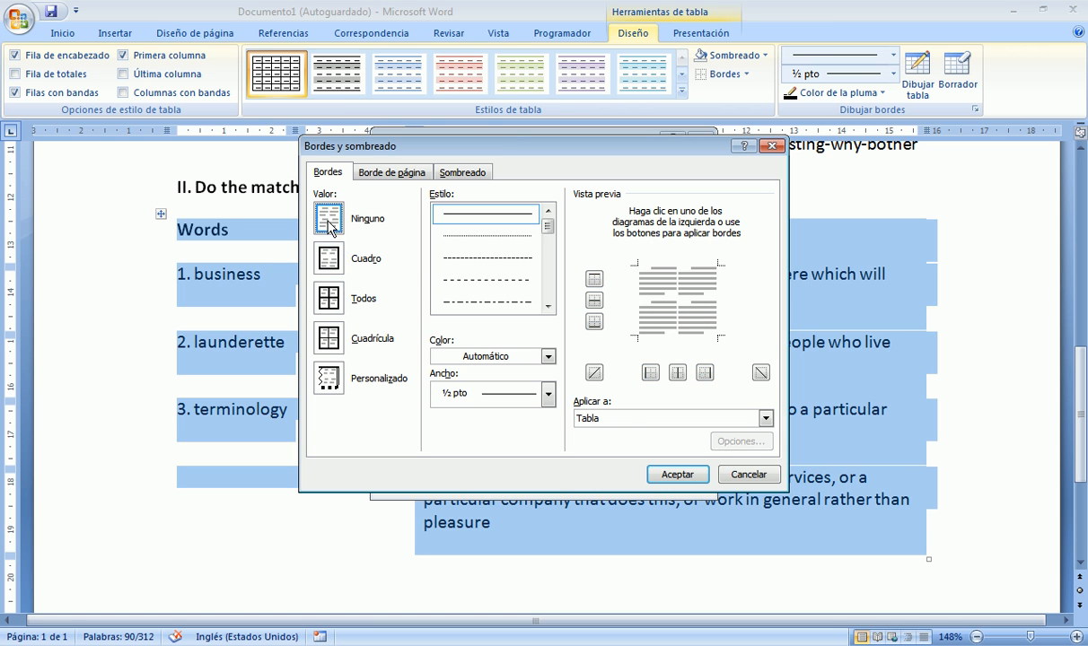
pyautogui.click(676, 474)
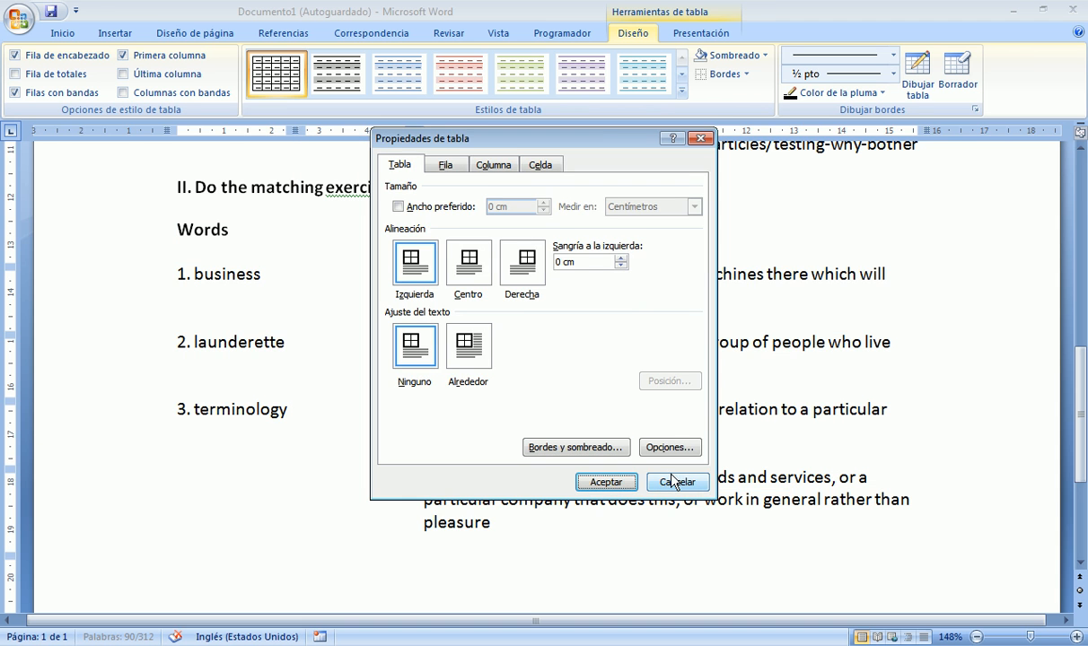
pyautogui.click(605, 483)
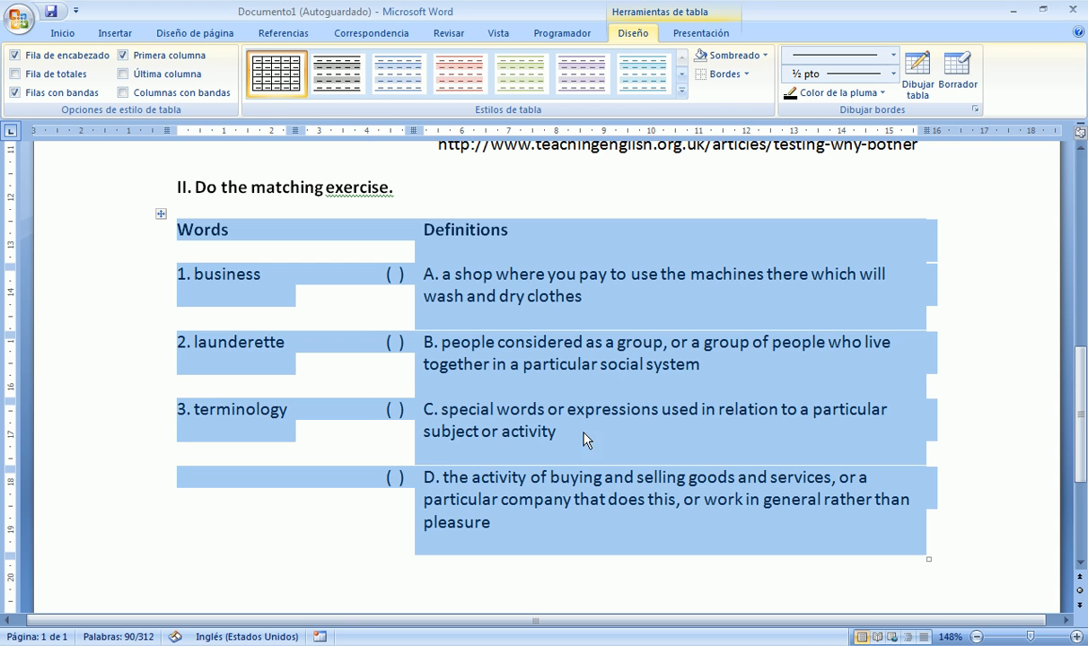
pyautogui.click(334, 363)
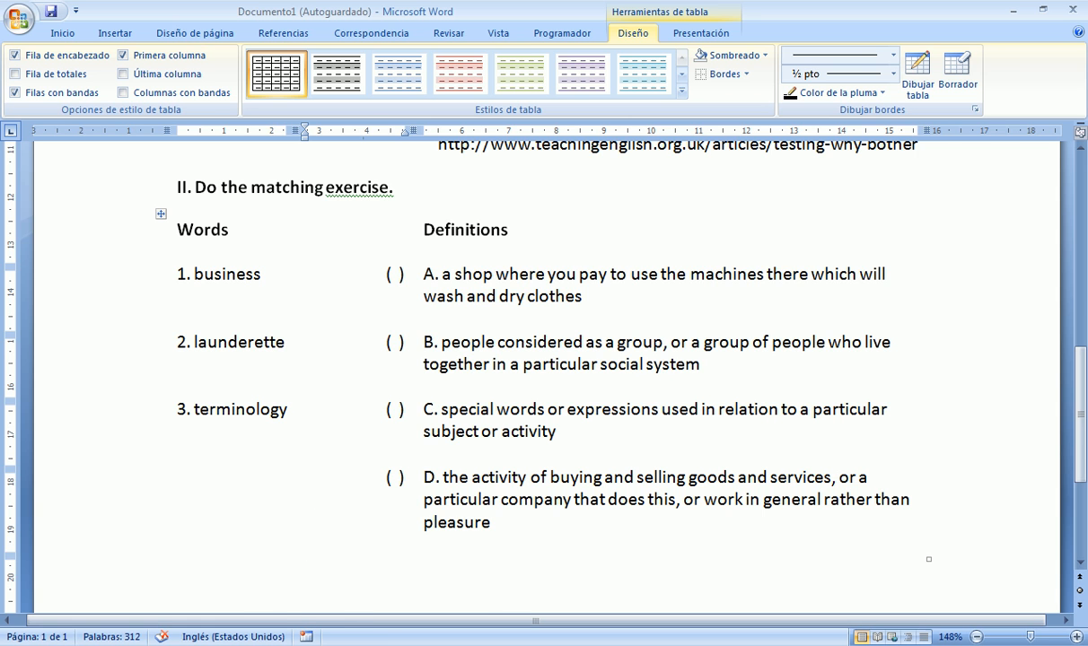
# Step: Switch to Firefox and copy the hand-with-pencil image from the "How to Help Your Child Prepare for a Test" page
pyautogui.hotkey('alt', 'Tab')
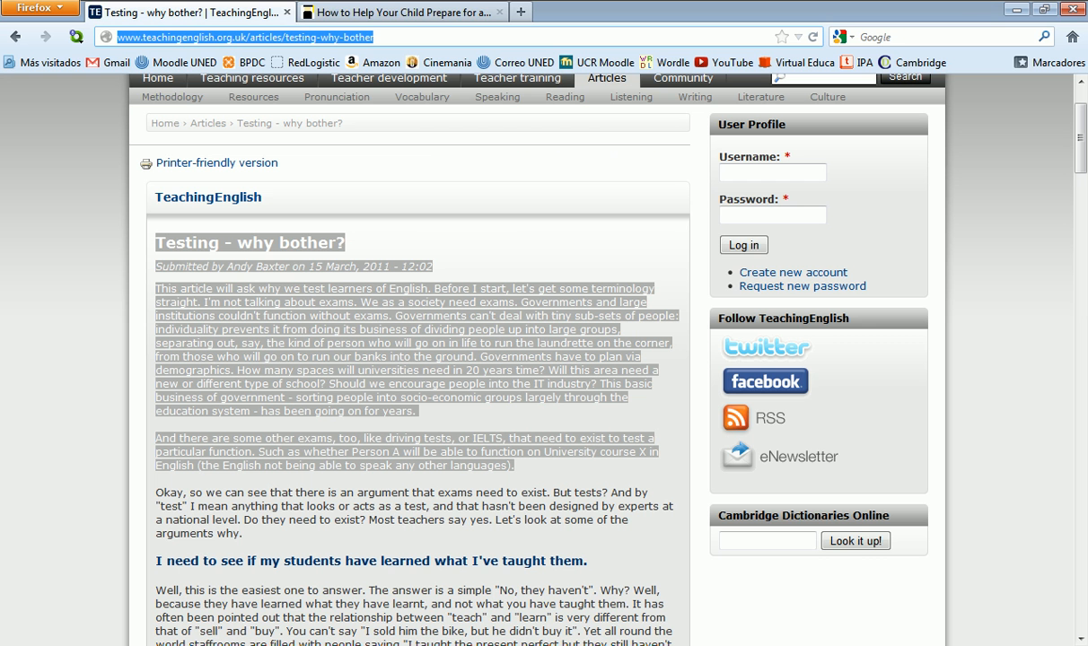
pyautogui.click(422, 12)
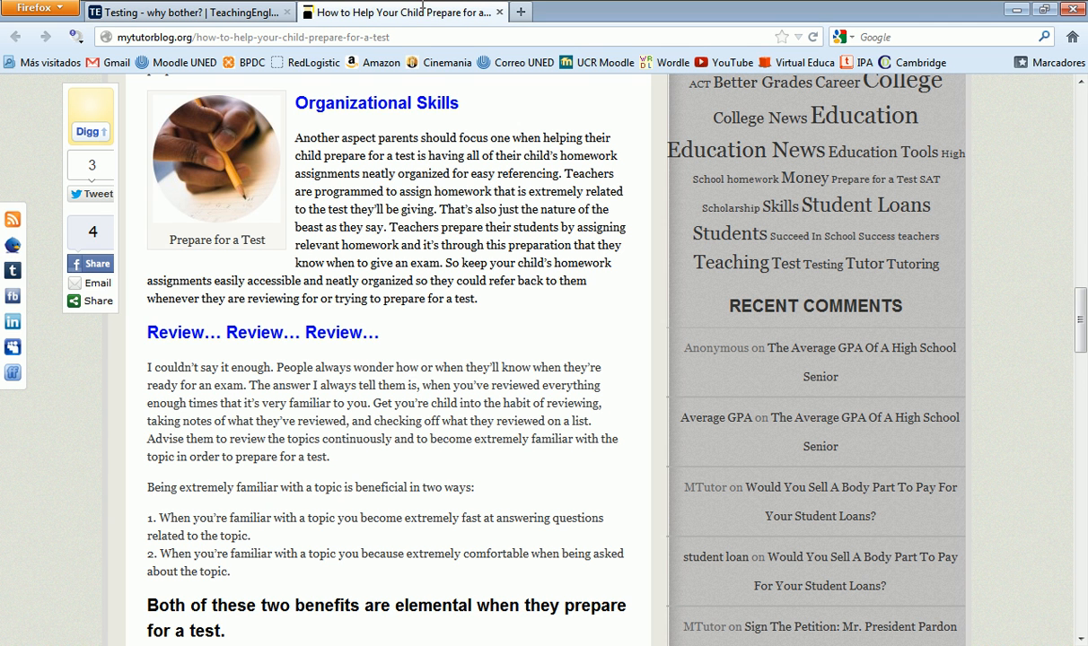
pyautogui.rightClick(219, 168)
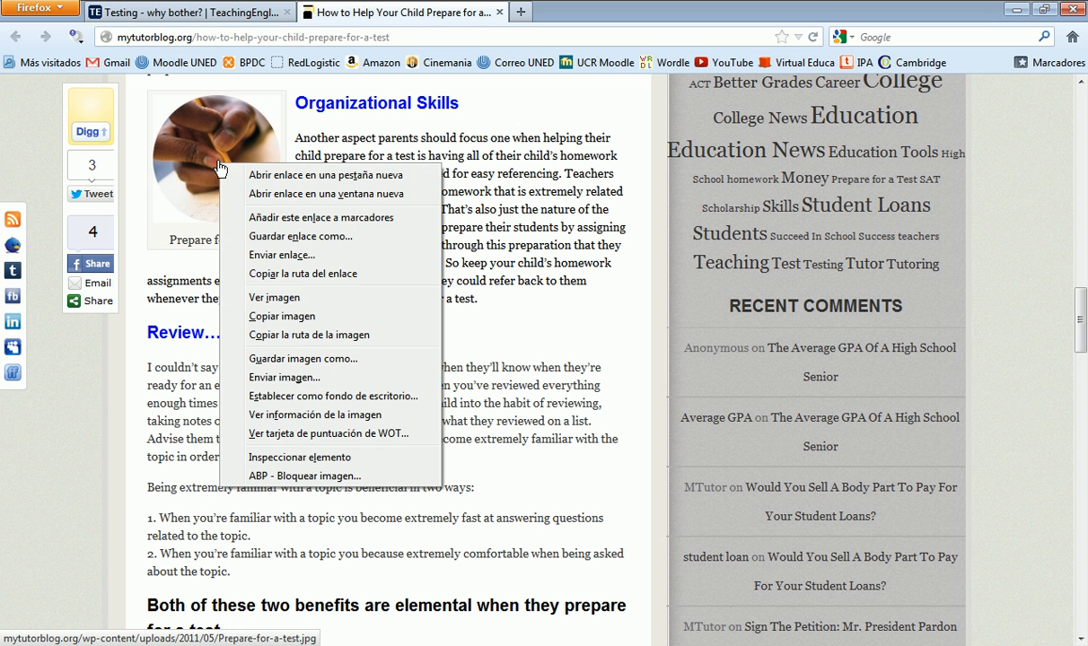
pyautogui.click(316, 317)
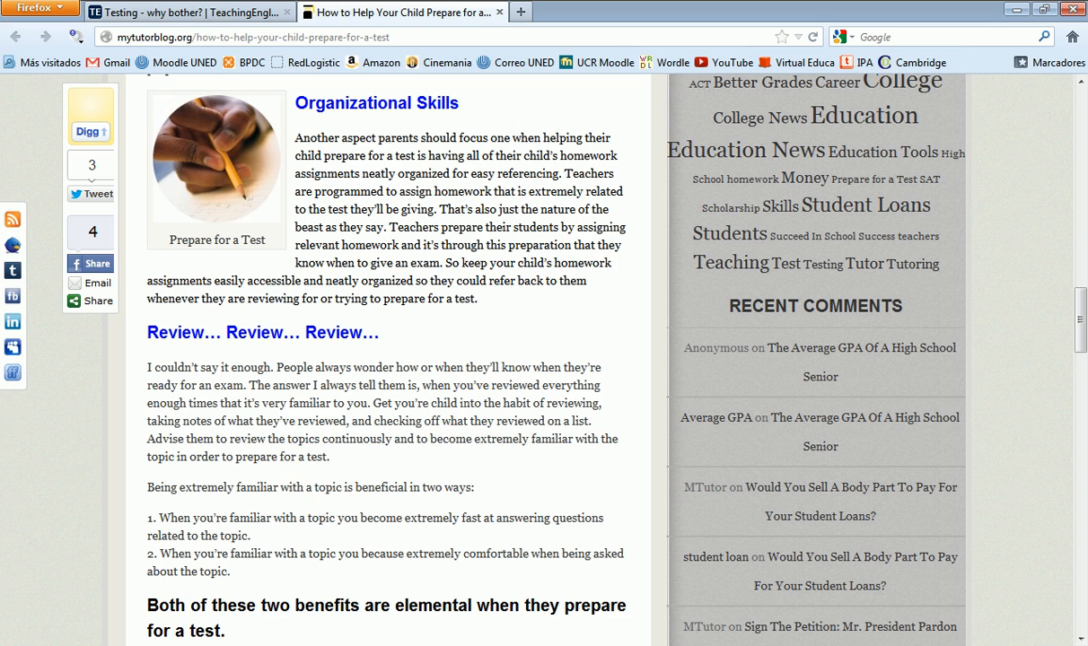
# Step: Switch back to Word and paste the copied hand-with-pencil image after the matching table
pyautogui.hotkey('alt', 'Tab')
pyautogui.scroll(-3, 485, 551)
pyautogui.click(484, 501)
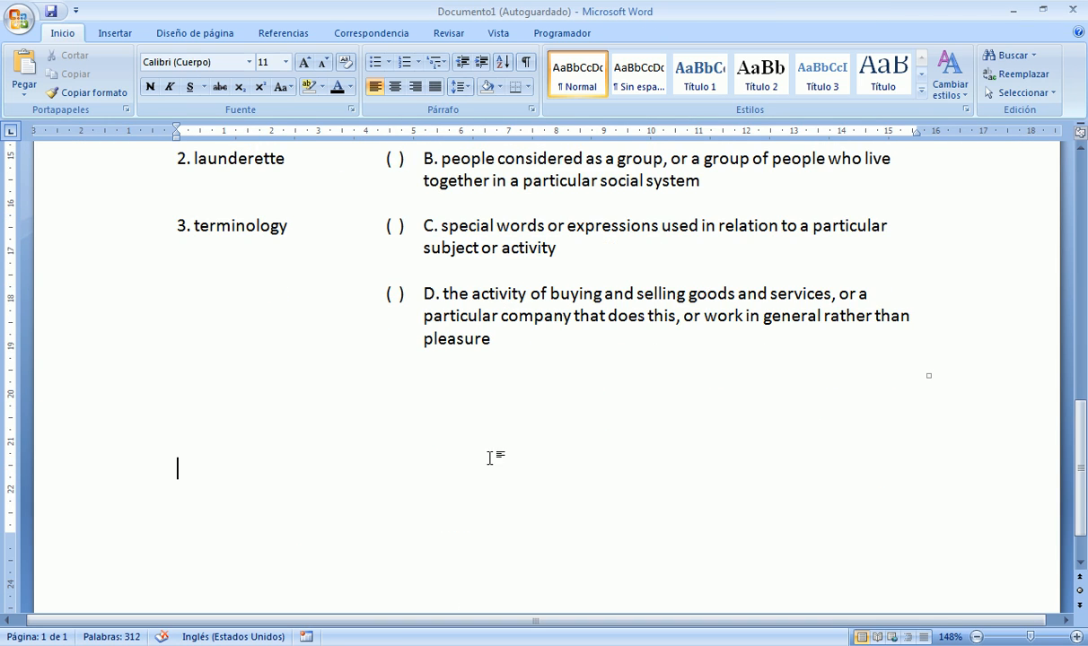
pyautogui.scroll(2, 502, 421)
pyautogui.click(493, 318)
pyautogui.scroll(-2, 475, 377)
pyautogui.click(423, 439)
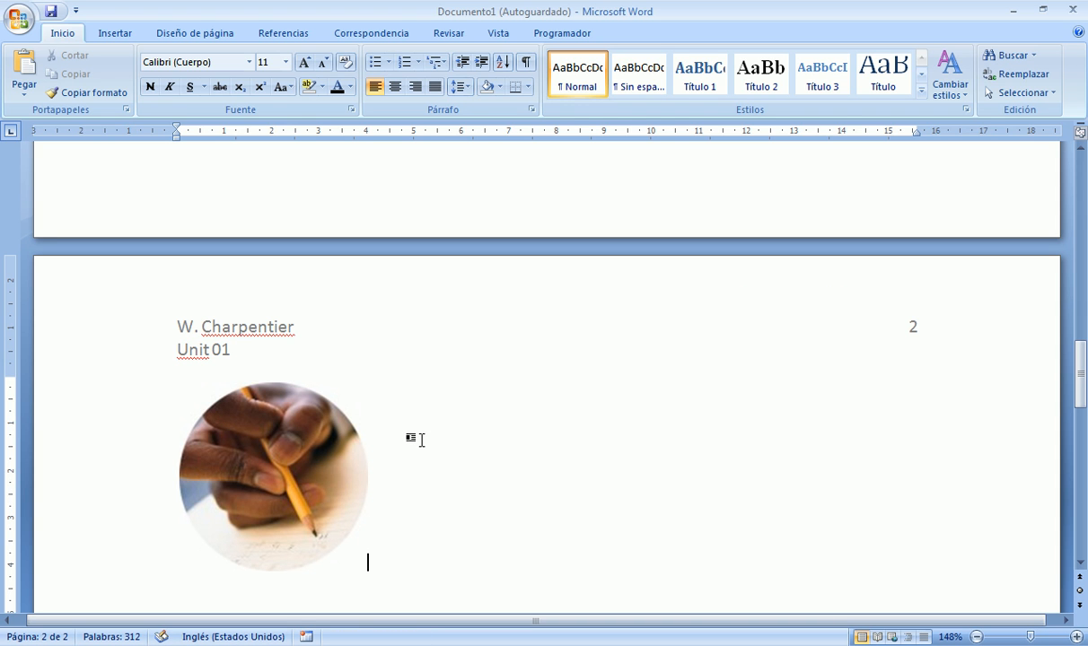
# Step: Set the hand-with-pencil image's text wrapping to in front of text (Delante del texto)
pyautogui.scroll(5, 386, 427)
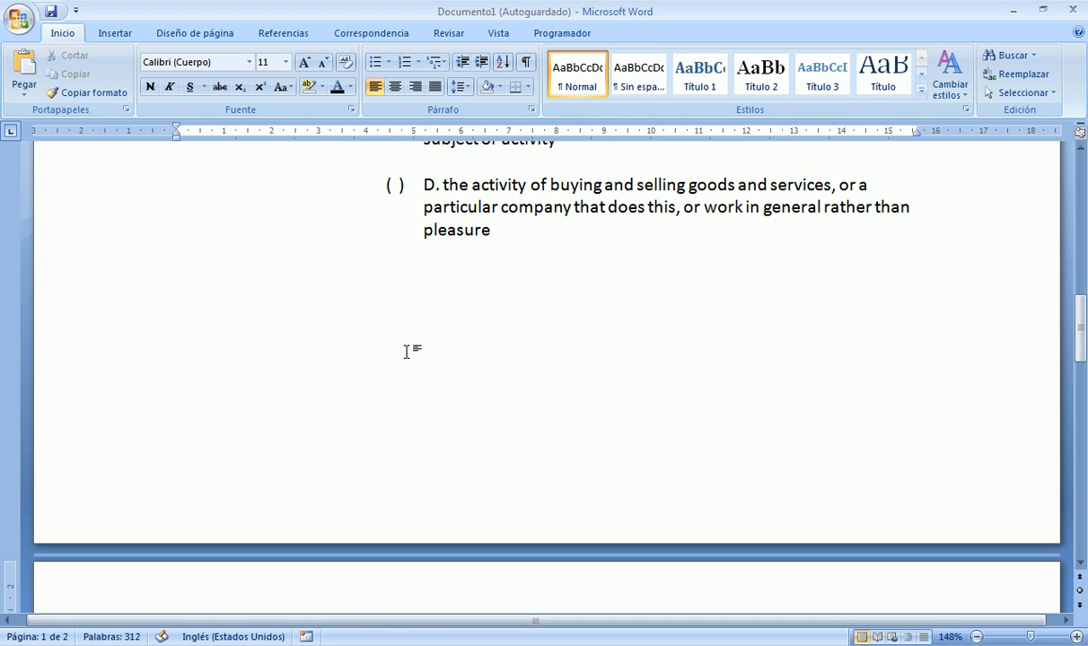
pyautogui.scroll(-3, 405, 352)
pyautogui.scroll(-5, 403, 352)
pyautogui.scroll(1, 411, 359)
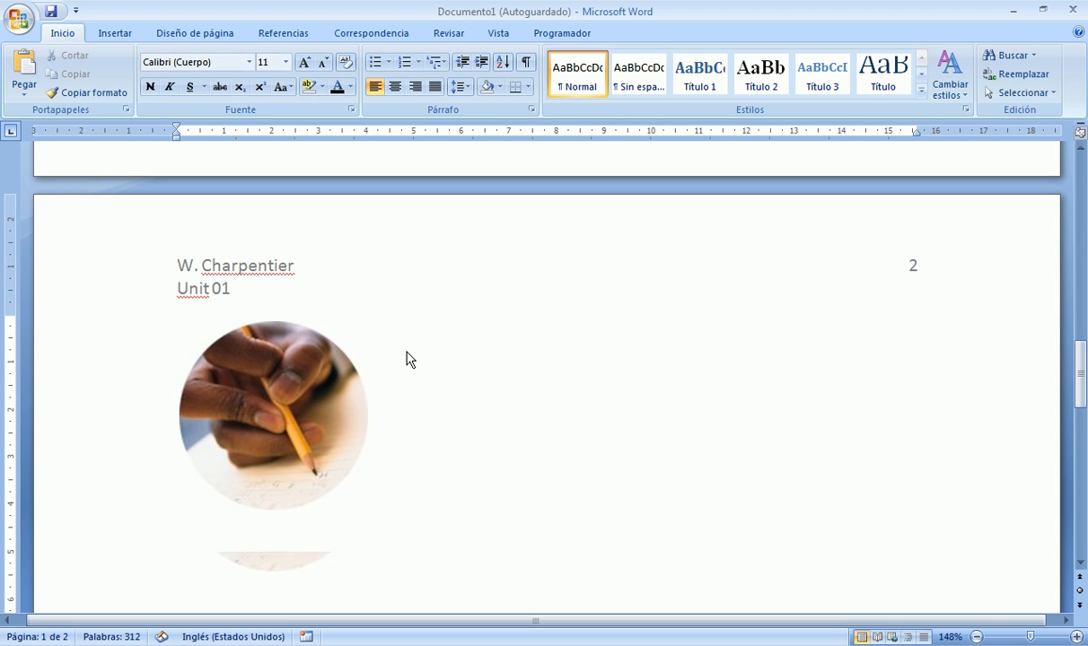
pyautogui.click(309, 365)
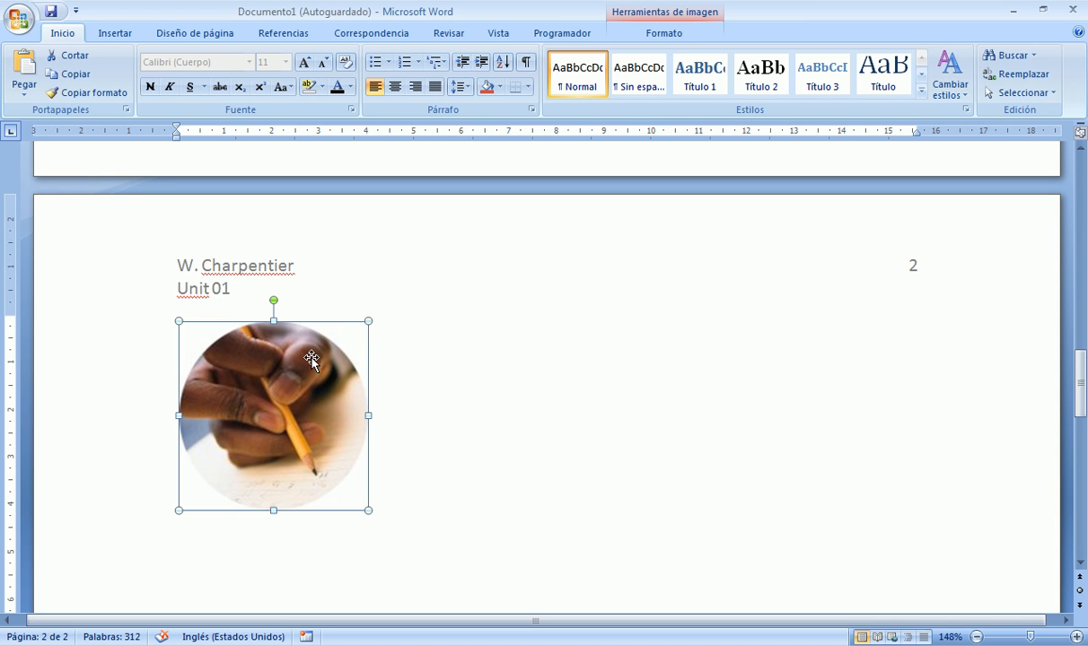
pyautogui.click(655, 34)
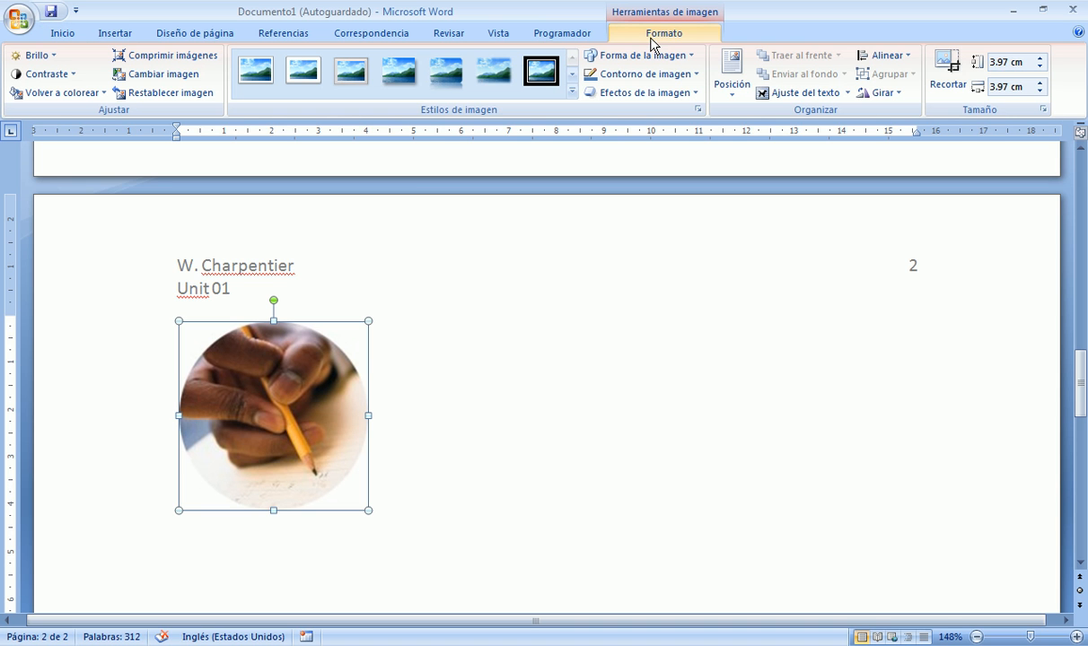
pyautogui.click(842, 94)
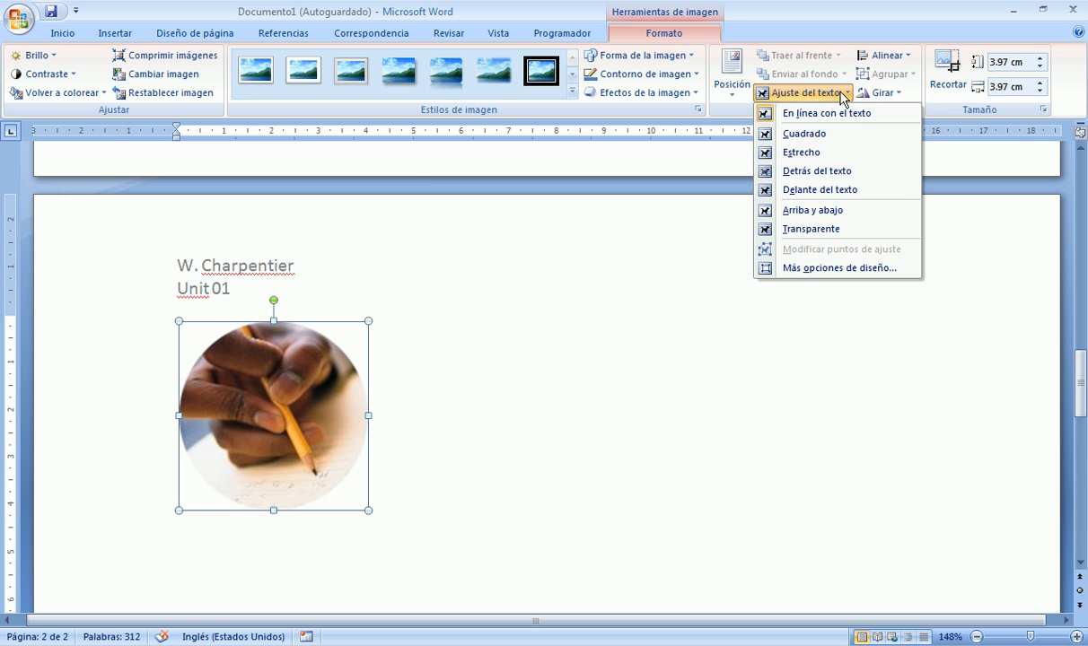
pyautogui.click(861, 192)
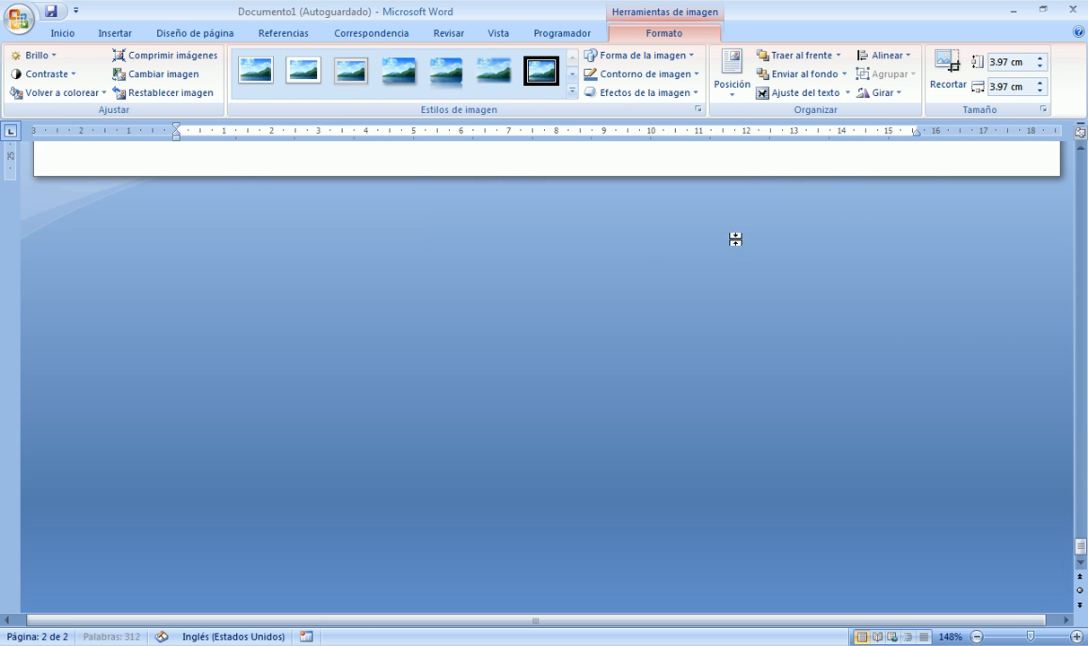
# Step: Move the hand-with-pencil image from the start of the article to just below definition D of the matching exercise
pyautogui.scroll(5, 595, 324)
pyautogui.scroll(10, 595, 324)
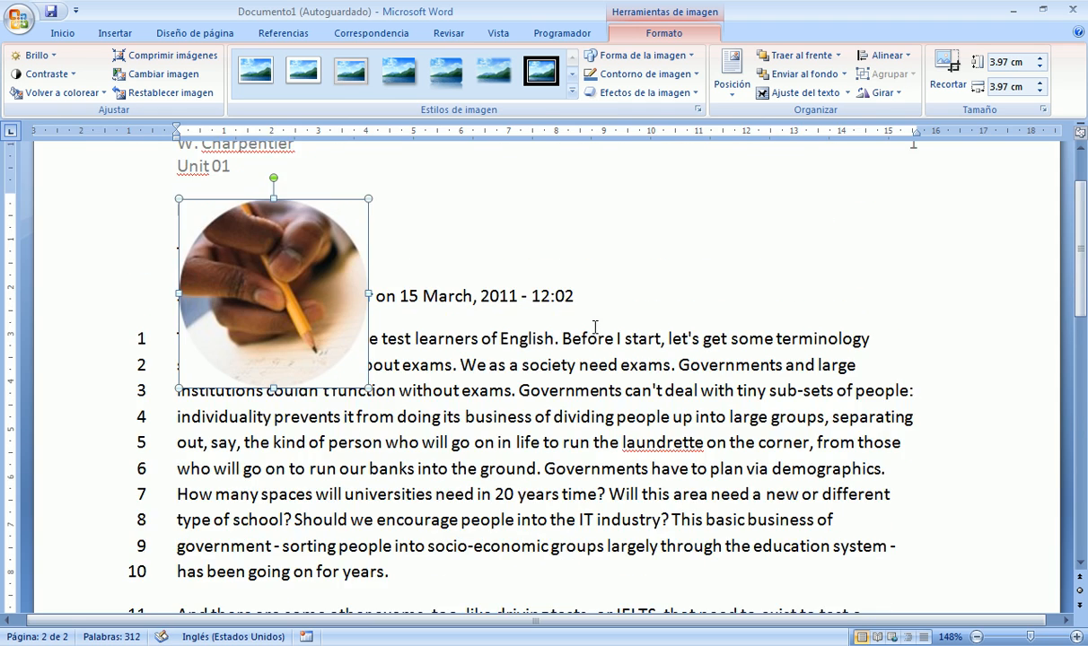
pyautogui.scroll(-1, 292, 225)
pyautogui.moveTo(293, 224); pyautogui.dragTo(682, 382)
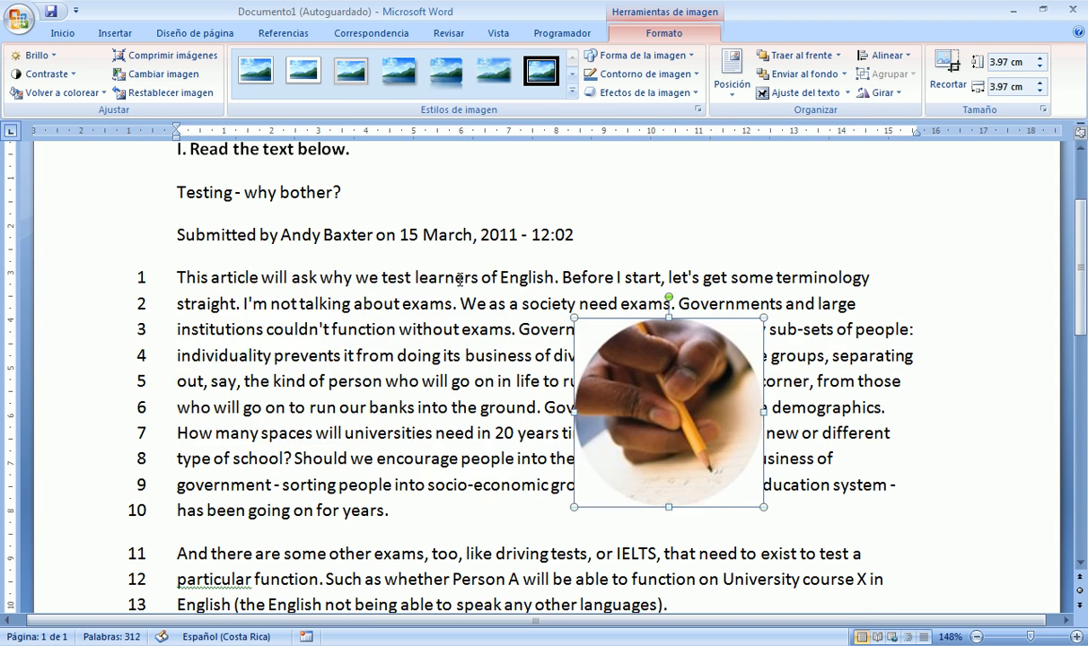
pyautogui.scroll(-1, 678, 377)
pyautogui.moveTo(671, 305); pyautogui.dragTo(518, 435)
pyautogui.scroll(-3, 518, 434)
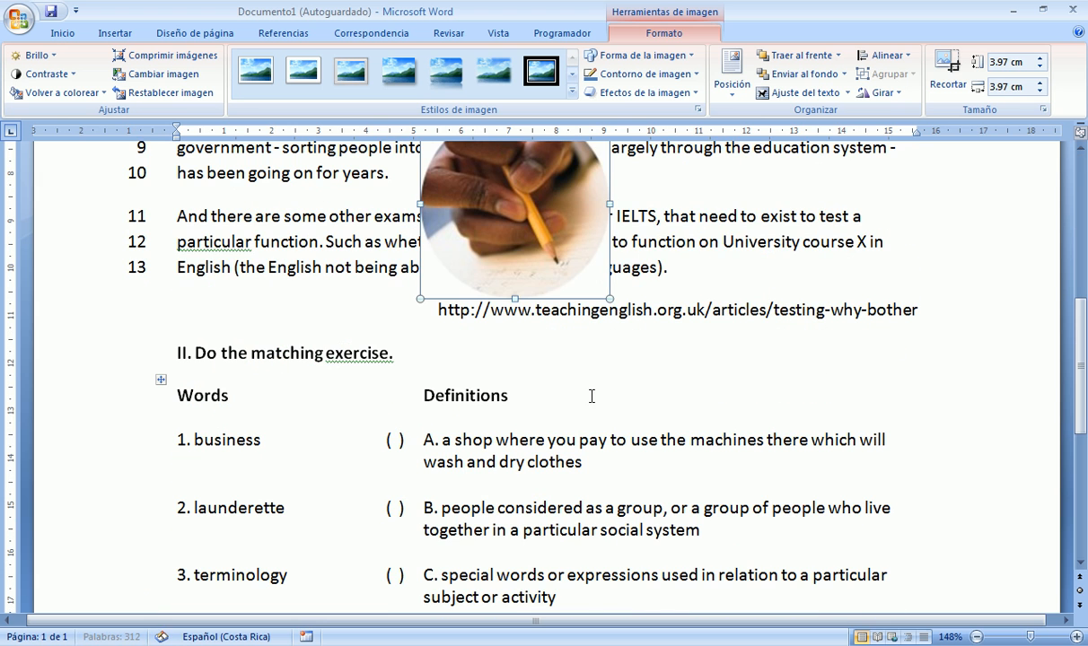
pyautogui.moveTo(547, 238); pyautogui.dragTo(599, 410)
pyautogui.scroll(-1, 764, 282)
pyautogui.scroll(-3, 599, 410)
pyautogui.moveTo(606, 226); pyautogui.dragTo(586, 505)
pyautogui.scroll(-3, 588, 447)
pyautogui.moveTo(576, 315); pyautogui.dragTo(504, 396)
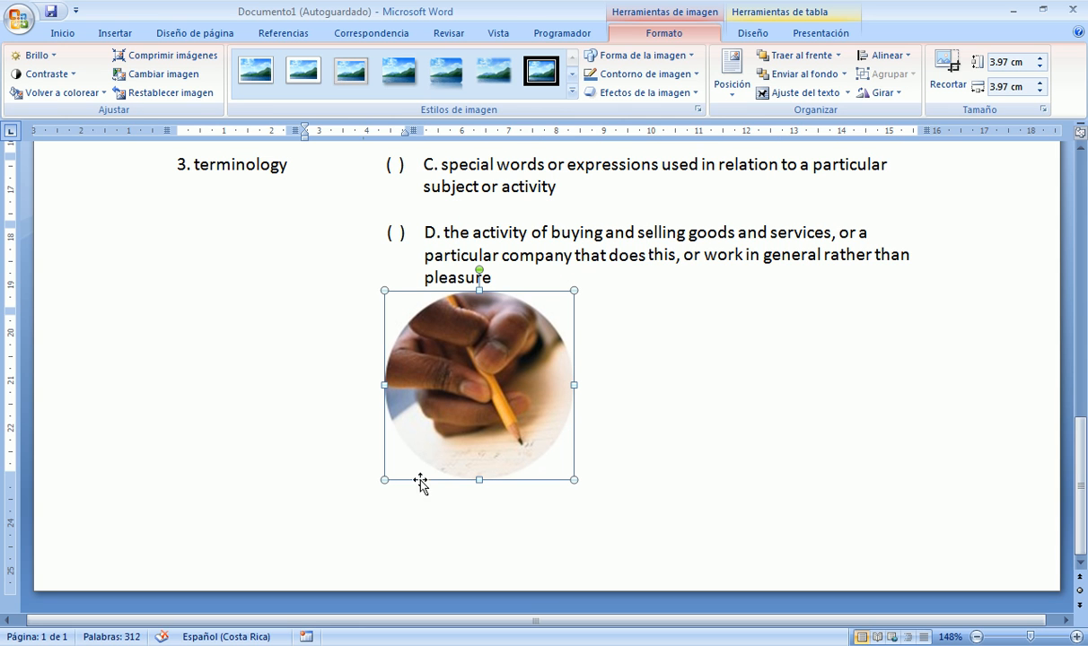
# Step: Shrink the image proportionally to about 2.4 by 2.4 cm and move it slightly below definition D
pyautogui.moveTo(384, 480); pyautogui.dragTo(501, 405)
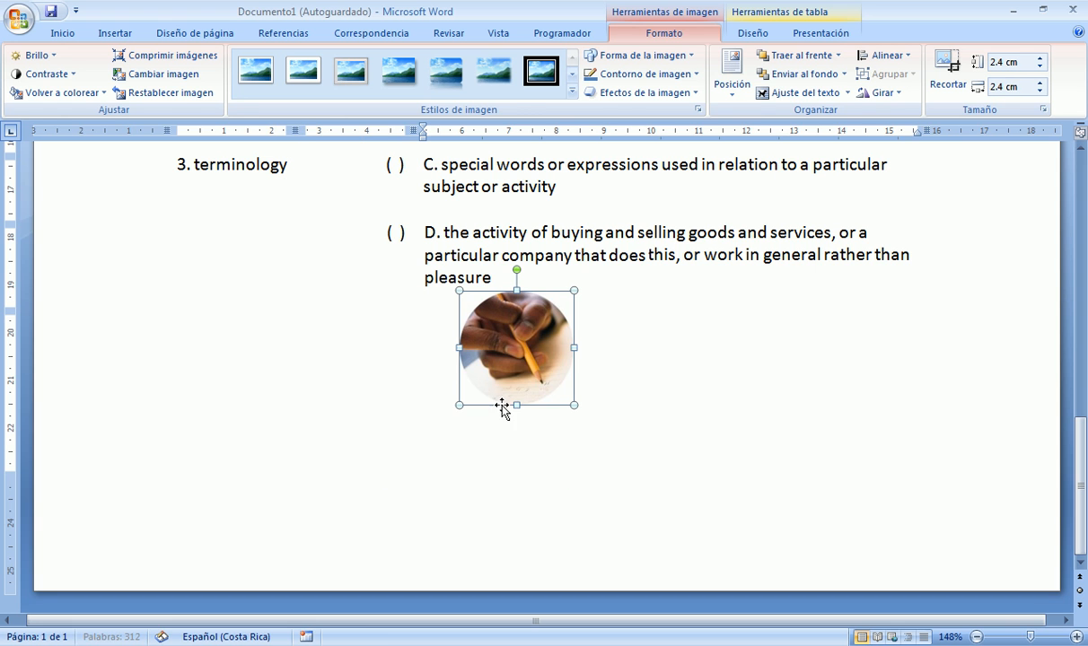
pyautogui.moveTo(491, 325); pyautogui.dragTo(444, 363)
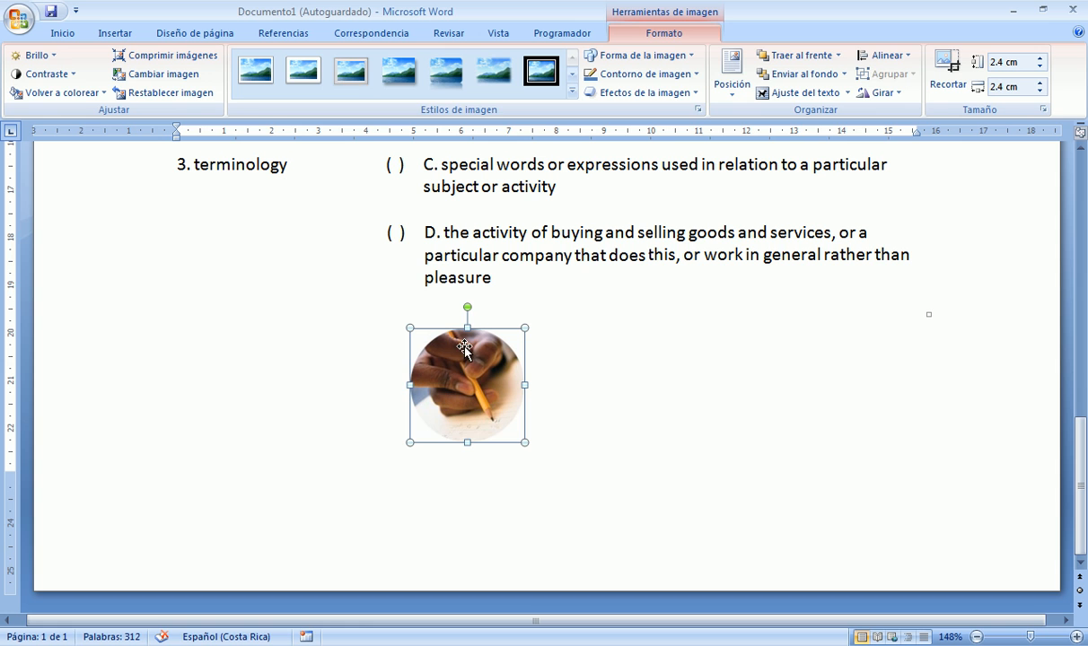
pyautogui.click(399, 366)
pyautogui.click(458, 370)
# Step: Examine the image's text wrapping choices and the 3D rotation, shadow, line and fill categories of its format settings
pyautogui.rightClick(457, 370)
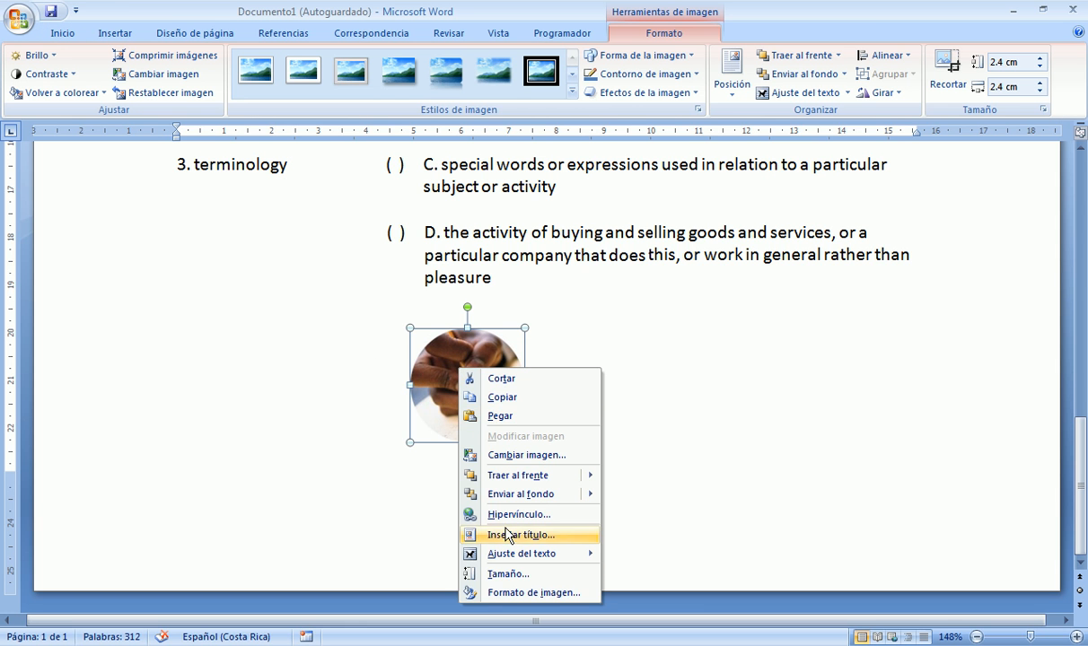
pyautogui.moveTo(527, 560)
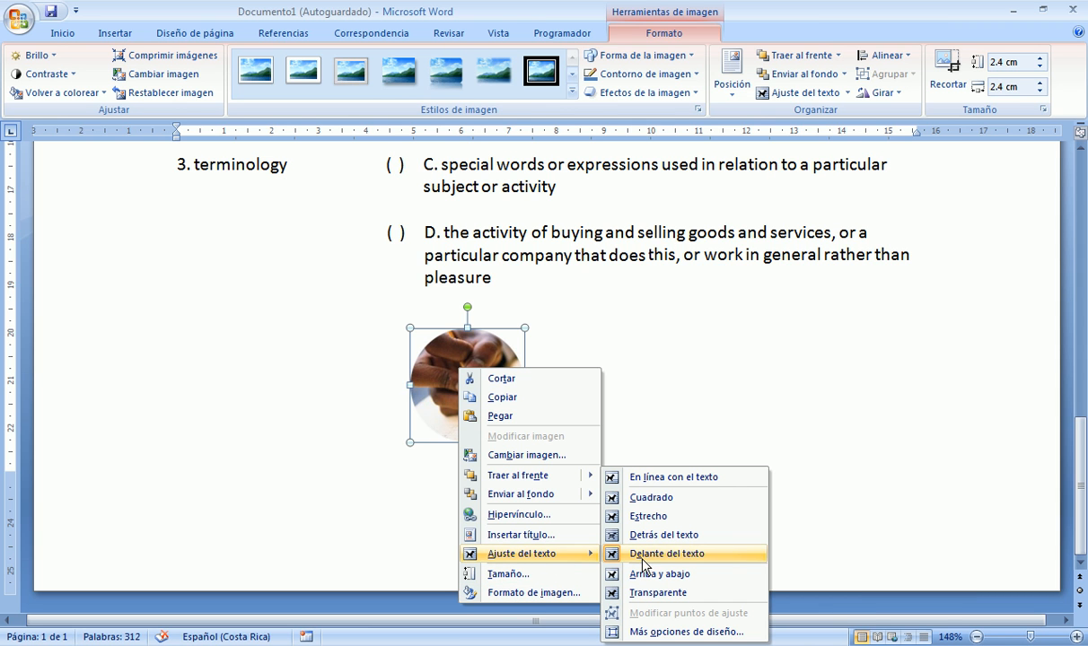
pyautogui.click(544, 594)
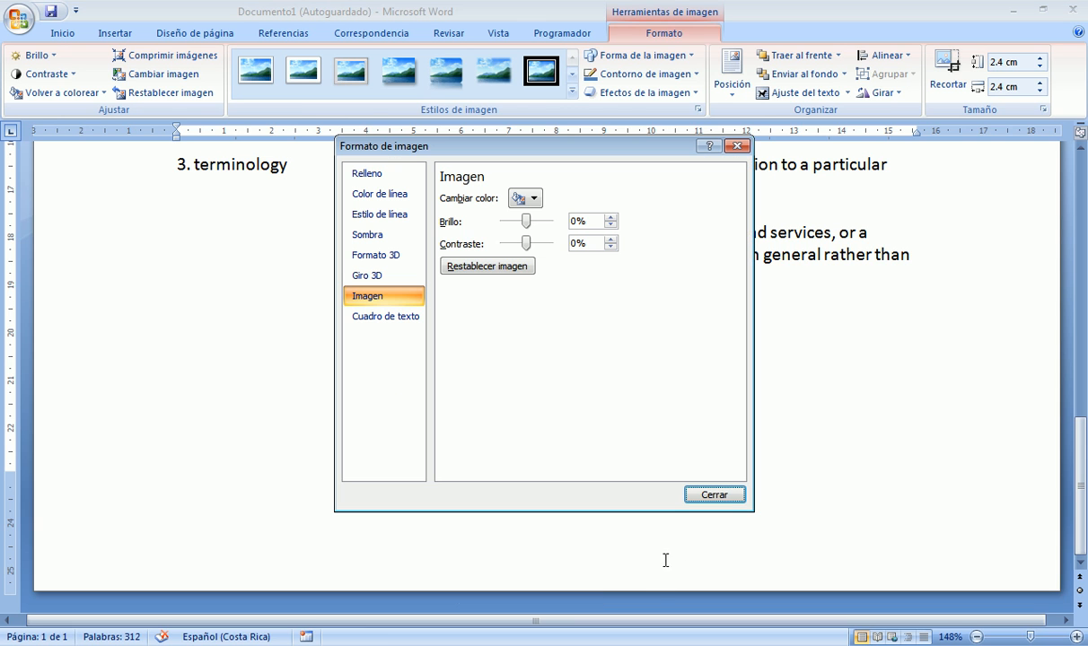
pyautogui.click(410, 321)
pyautogui.click(393, 278)
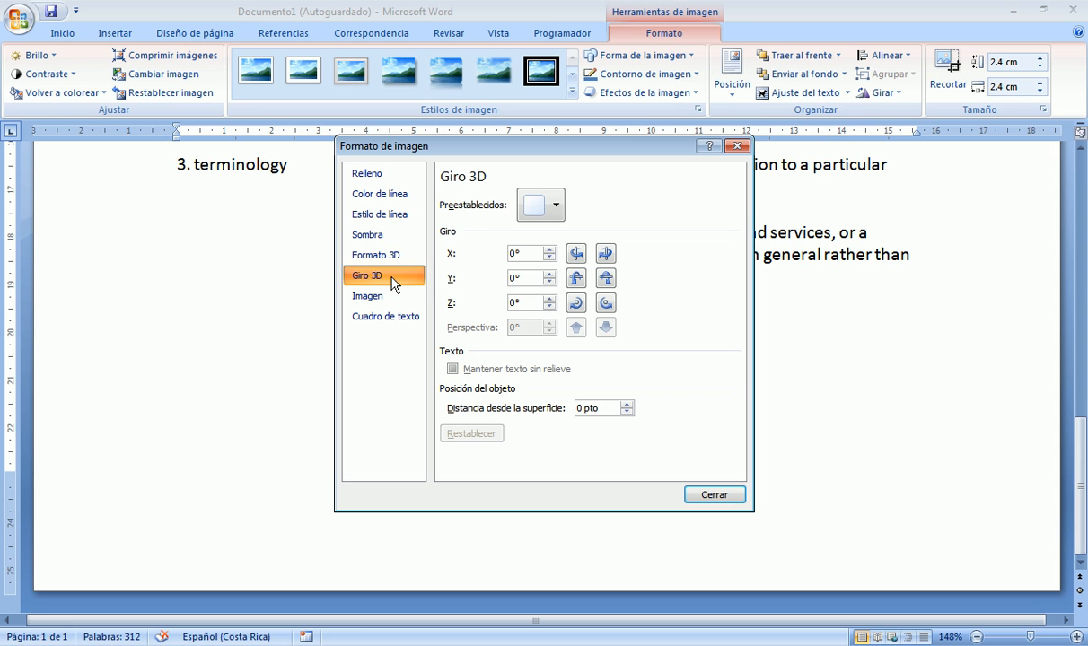
pyautogui.click(392, 234)
pyautogui.click(392, 215)
pyautogui.click(393, 195)
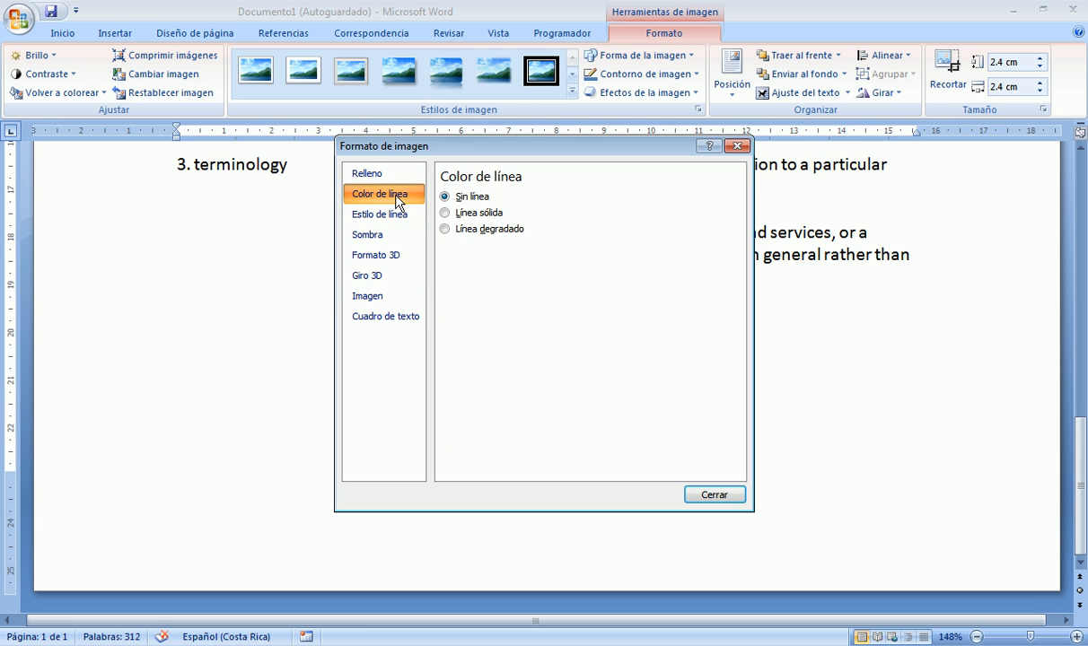
pyautogui.click(395, 176)
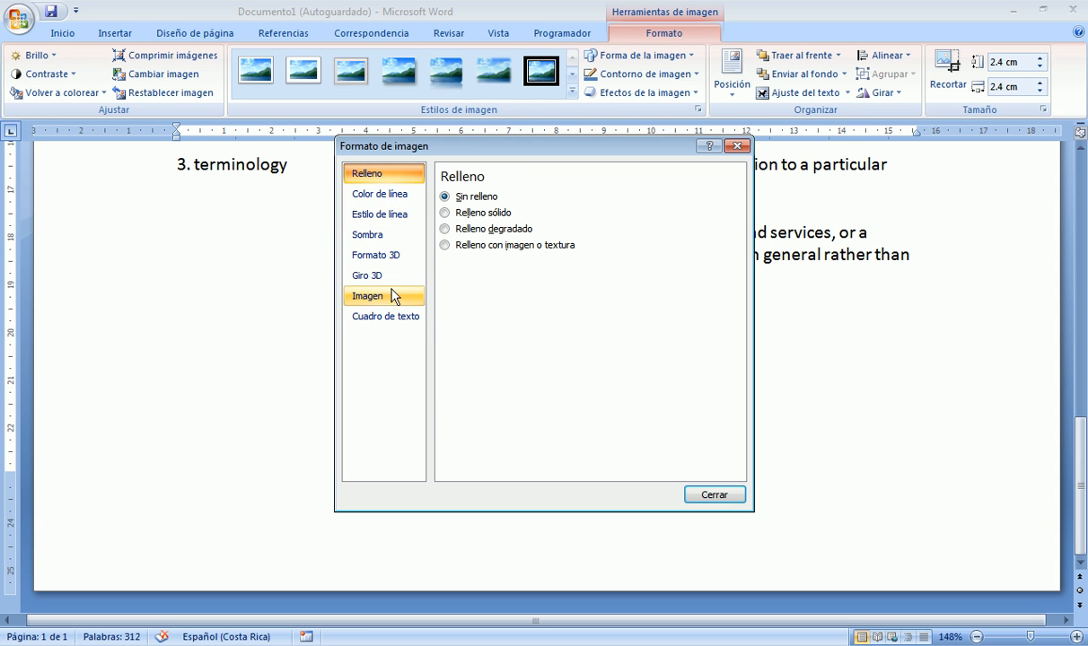
pyautogui.click(727, 500)
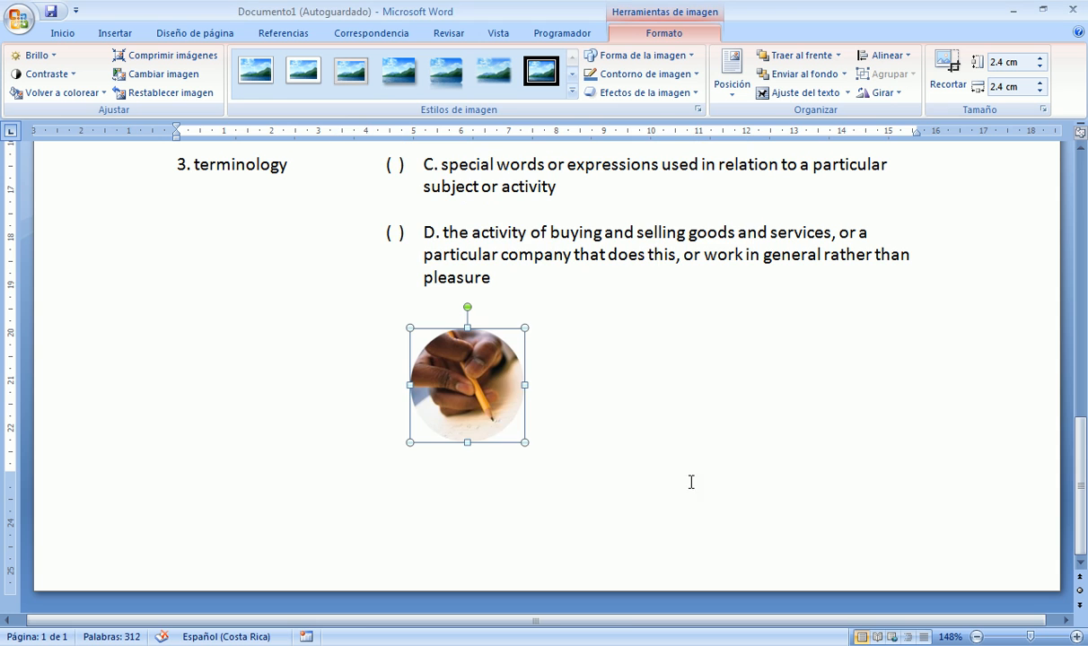
# Step: Set the image's text wrapping to square (Cuadrado) and position it right under the last line of definition D
pyautogui.rightClick(456, 364)
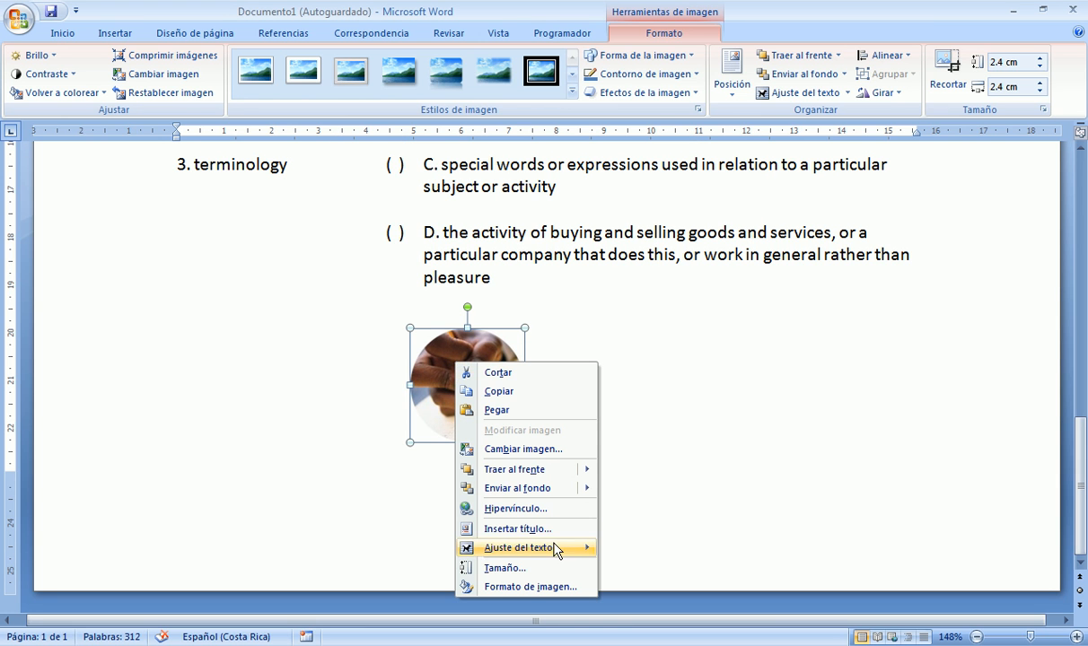
pyautogui.moveTo(555, 549)
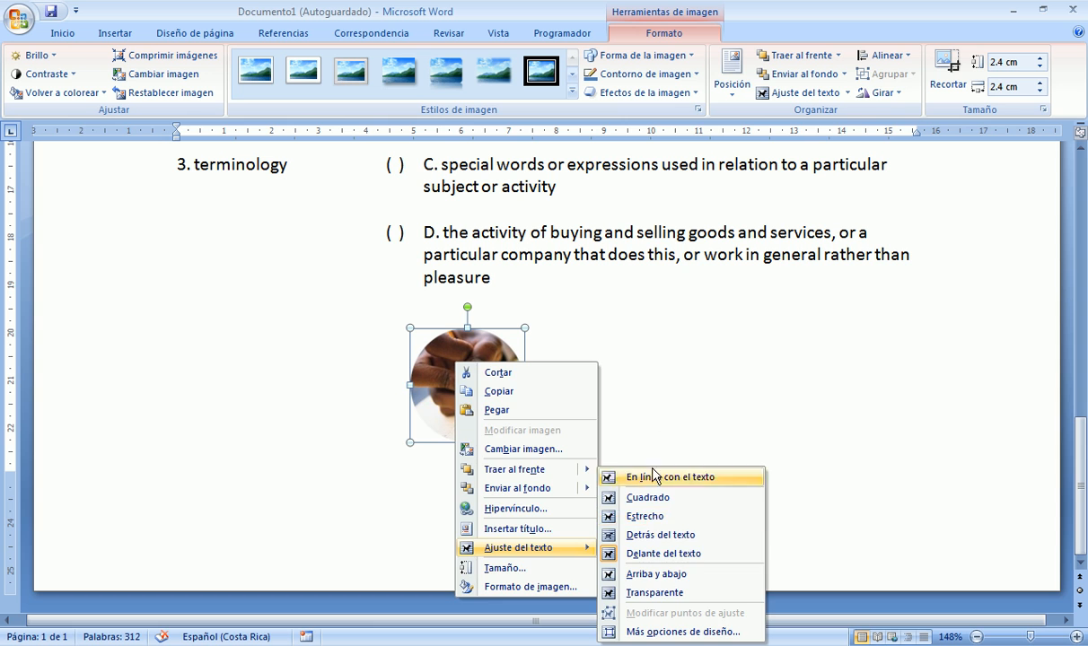
pyautogui.click(648, 497)
pyautogui.moveTo(487, 384); pyautogui.dragTo(506, 363)
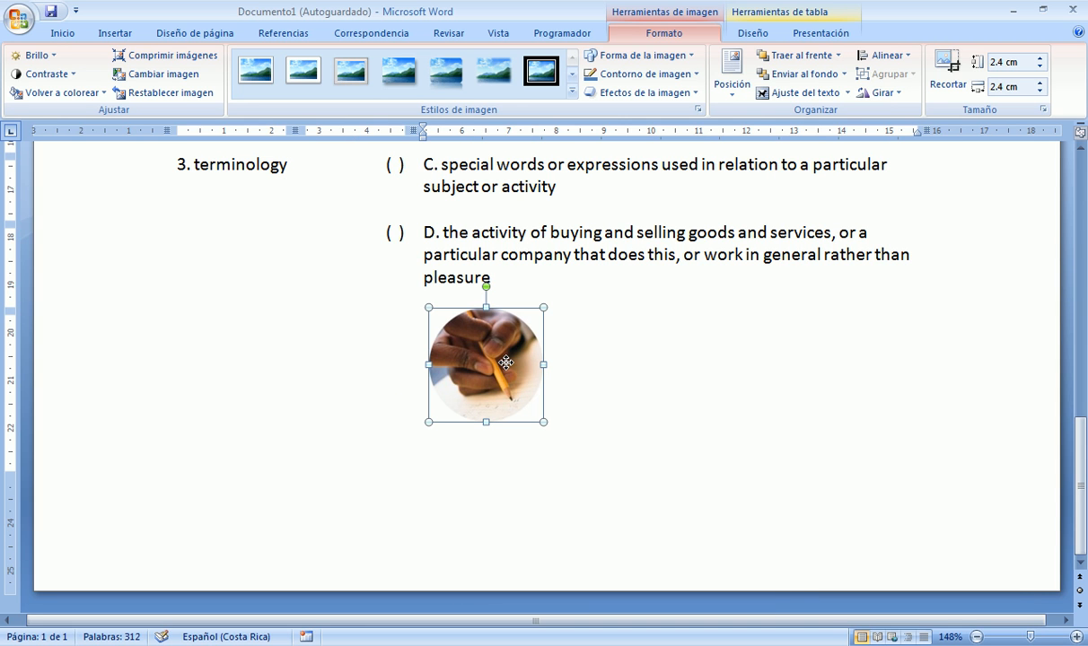
# Step: Copy the mytutorblog.org site address from the image's source page in Firefox and paste it in Word on the line beside the image
pyautogui.click(361, 361)
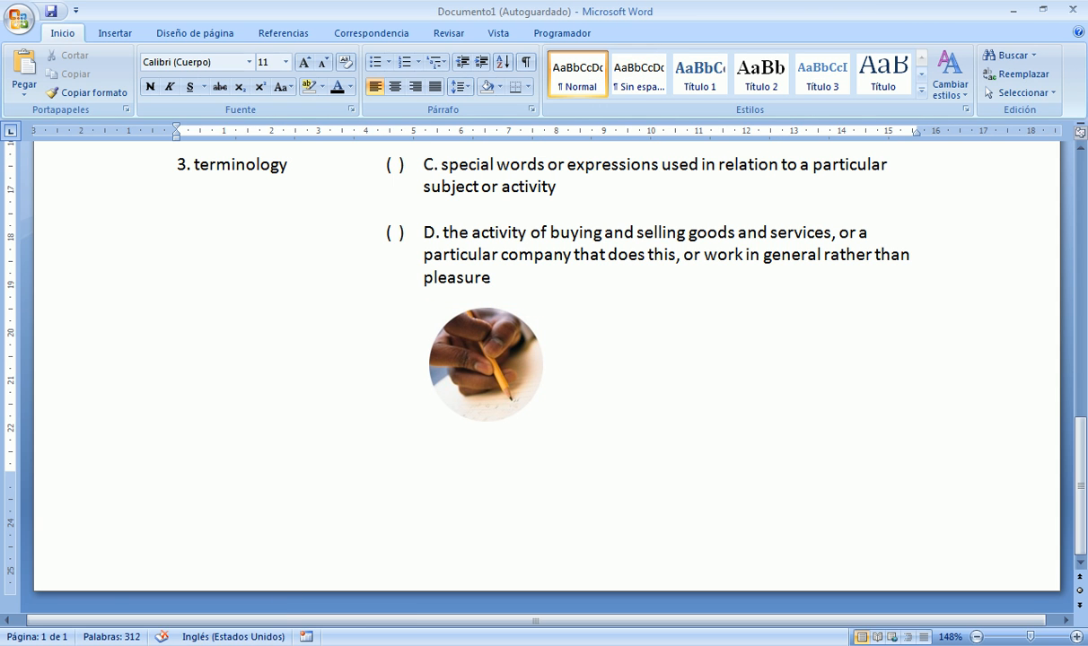
pyautogui.hotkey('alt', 'Tab')
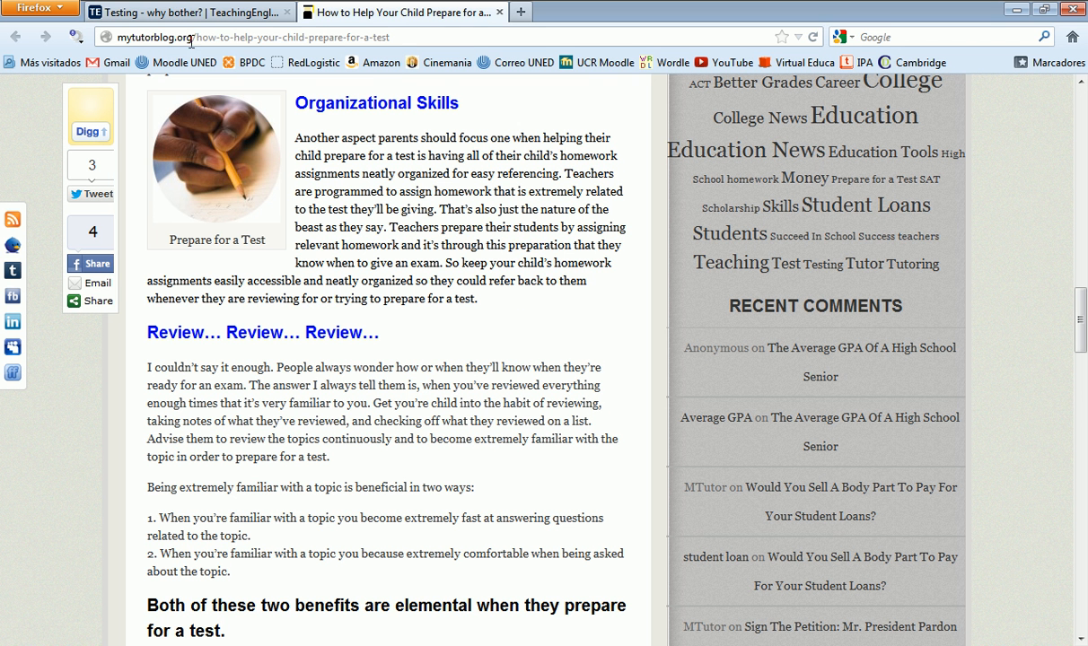
pyautogui.moveTo(191, 37); pyautogui.dragTo(110, 37)
pyautogui.hotkey('ctrl', 'c')
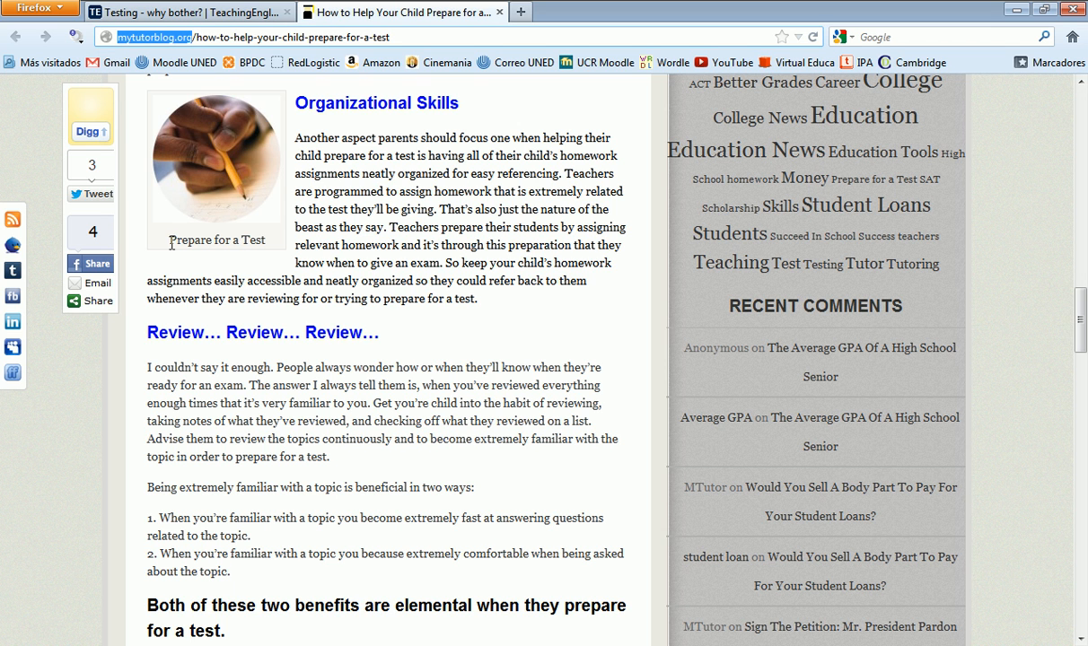
pyautogui.hotkey('alt', 'Tab')
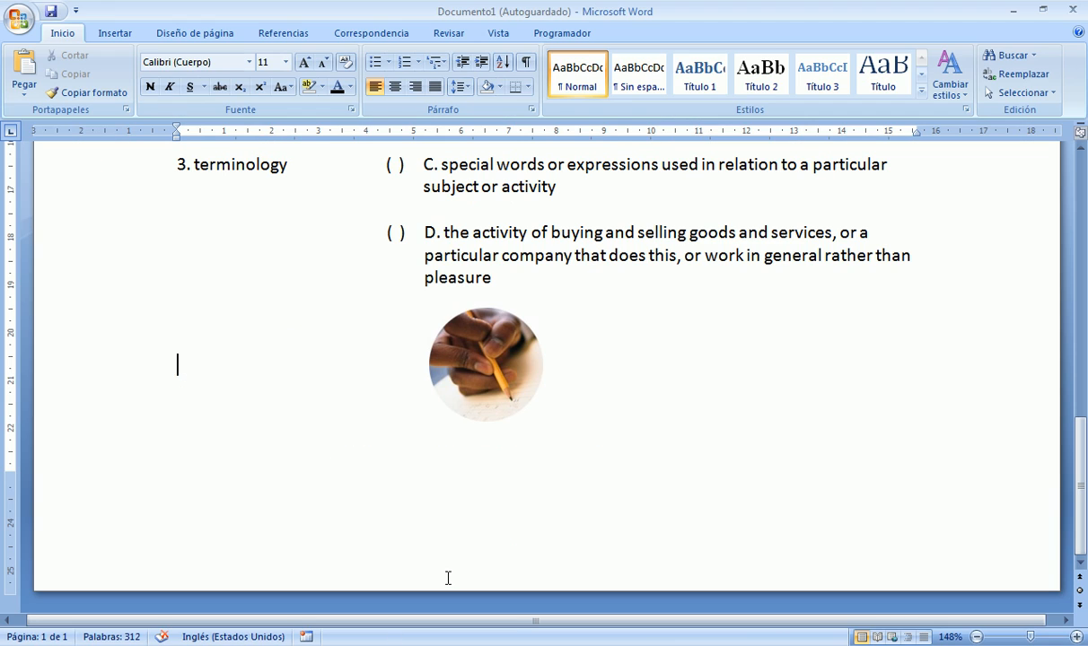
pyautogui.hotkey('ctrl', 'v')
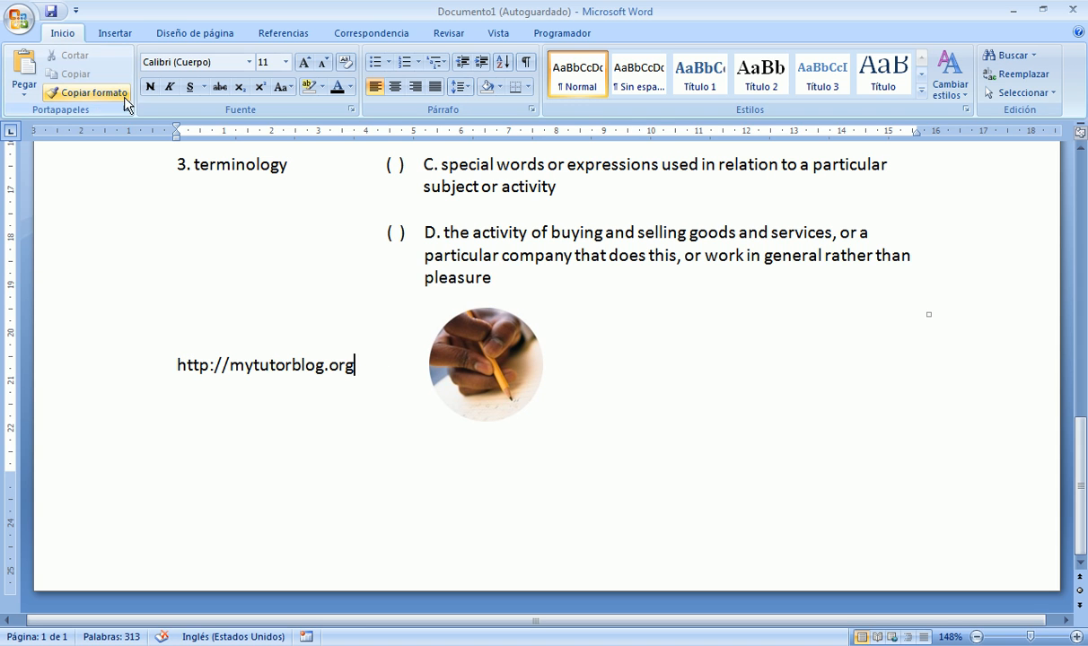
# Step: Draw a rectangle about 7.05 cm wide and 1.41 cm high below the web address and make it editable for text
pyautogui.click(115, 36)
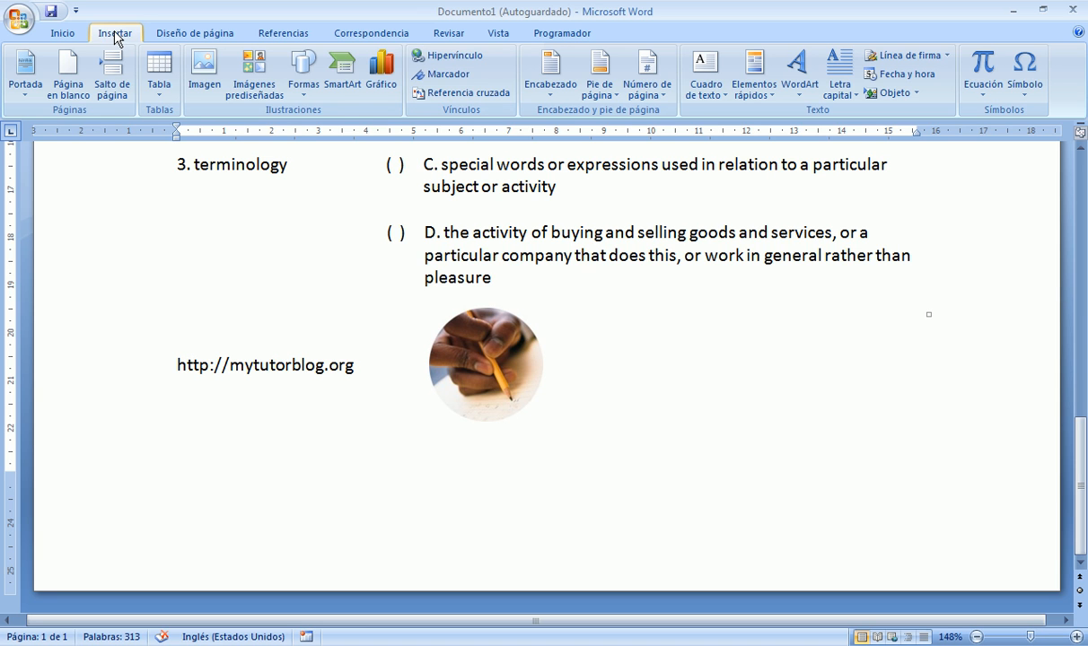
pyautogui.click(305, 97)
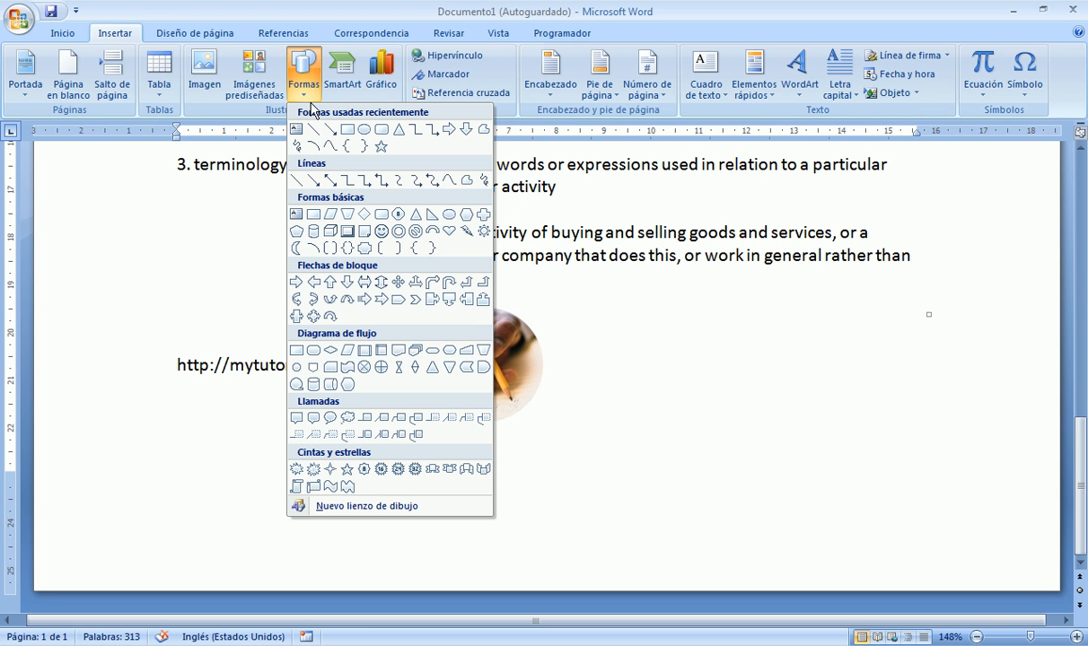
pyautogui.click(348, 134)
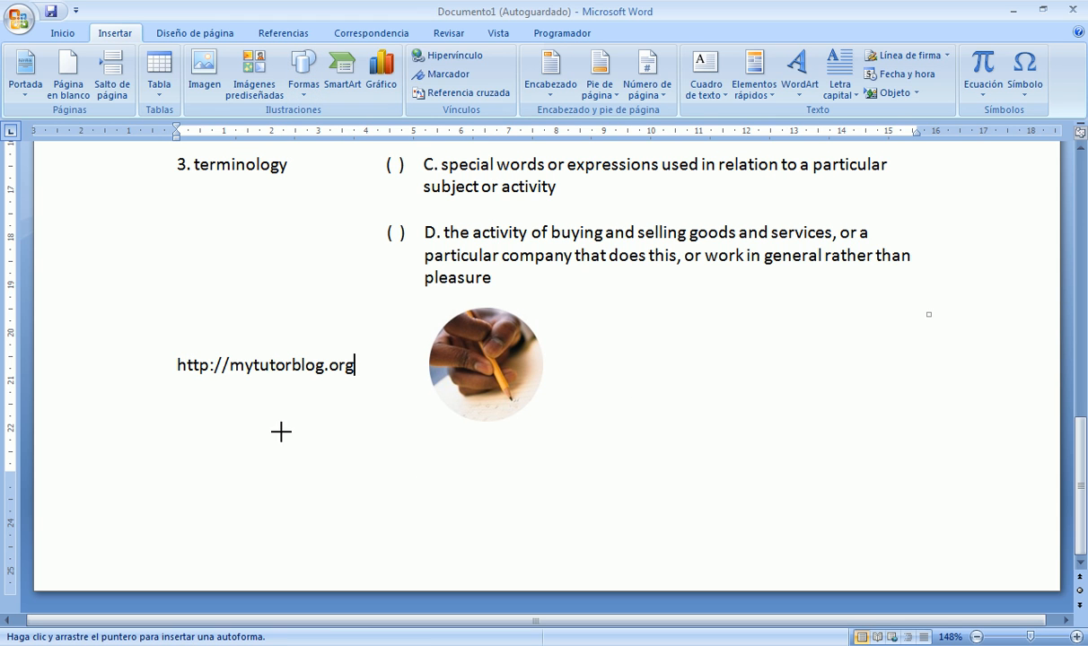
pyautogui.moveTo(199, 408)
pyautogui.mouseDown()
pyautogui.moveTo(329, 444)
pyautogui.moveTo(522, 459)
pyautogui.moveTo(533, 475)
pyautogui.mouseUp()
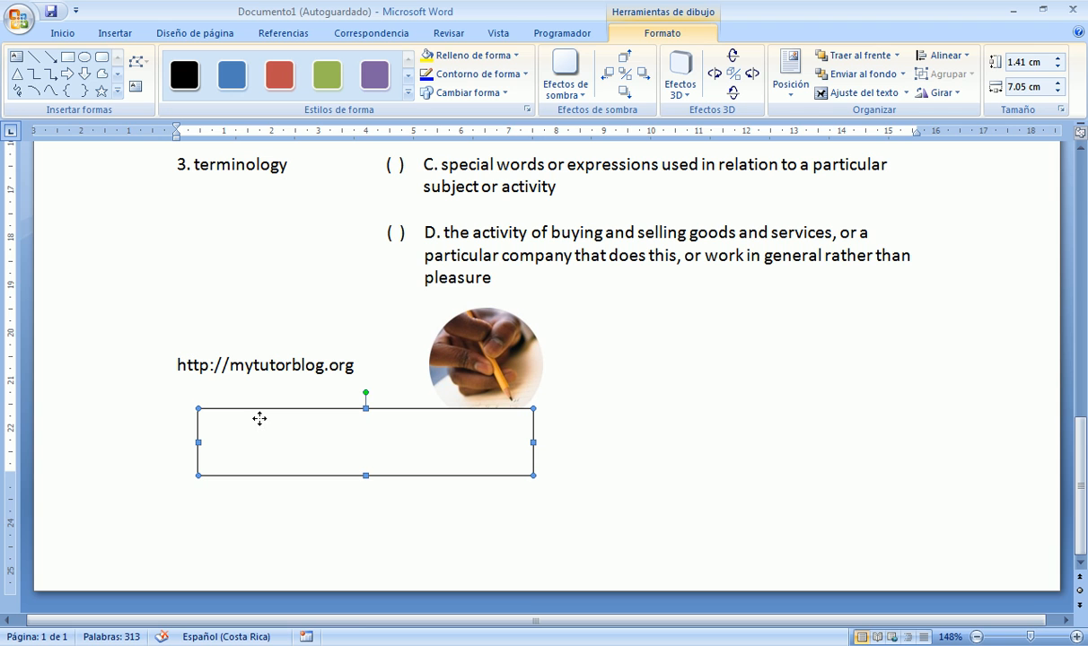
pyautogui.rightClick(259, 419)
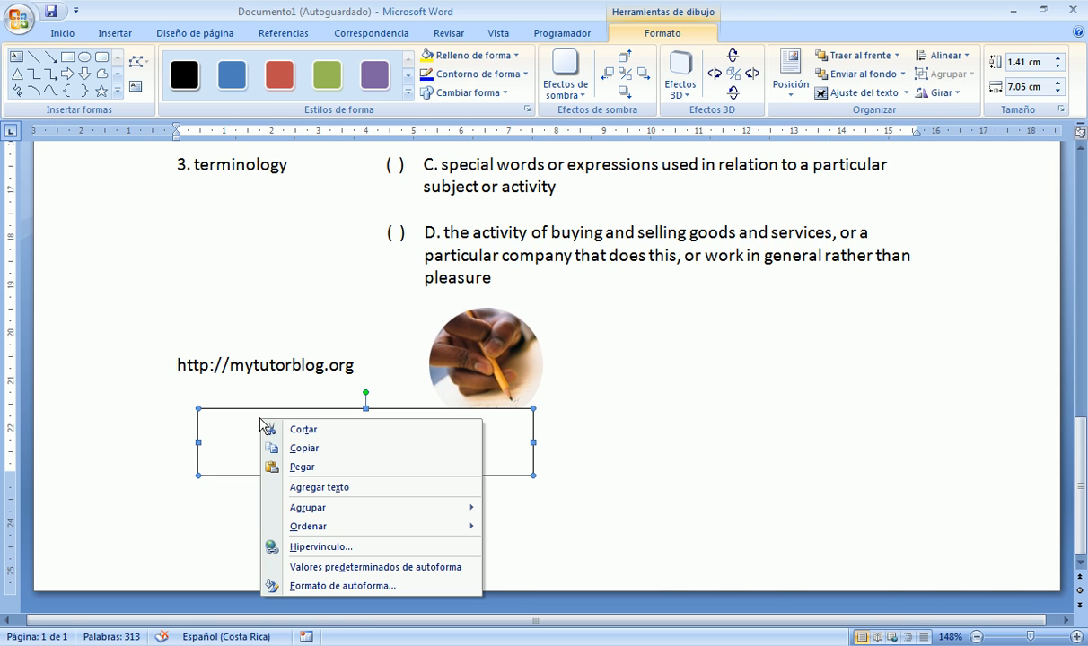
pyautogui.click(332, 488)
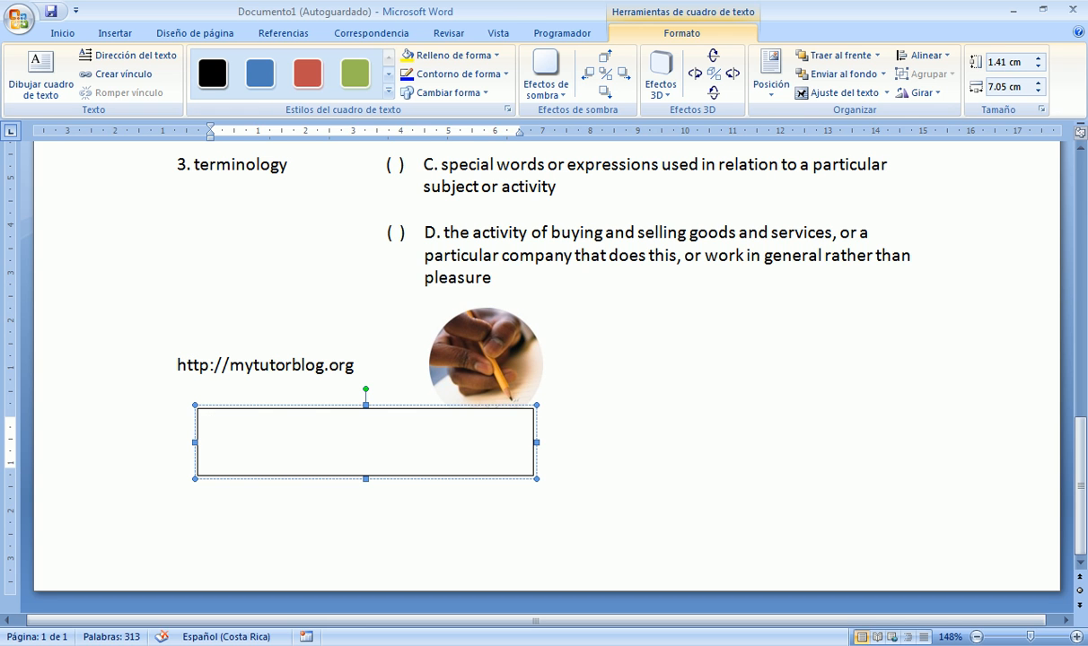
pyautogui.write('sdfds')
pyautogui.press('BackSpace')
pyautogui.press('BackSpace')
pyautogui.press('BackSpace')
pyautogui.press('BackSpace')
pyautogui.press('BackSpace')
pyautogui.click(367, 363)
pyautogui.moveTo(367, 362); pyautogui.dragTo(201, 371)
pyautogui.hotkey('ctrl', 'c')
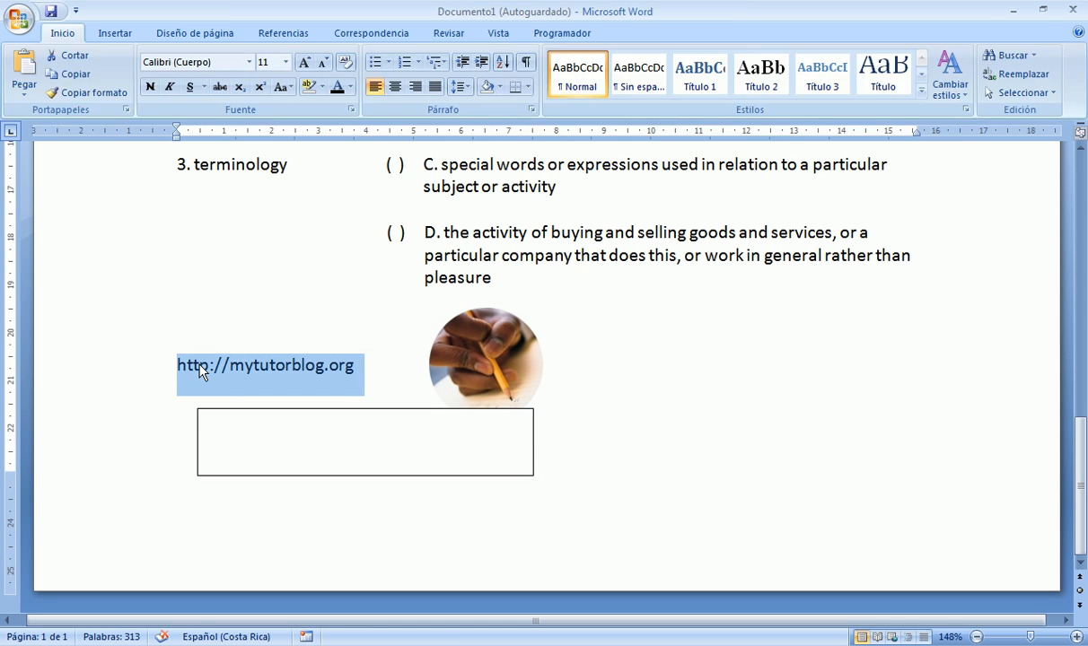
pyautogui.press('BackSpace')
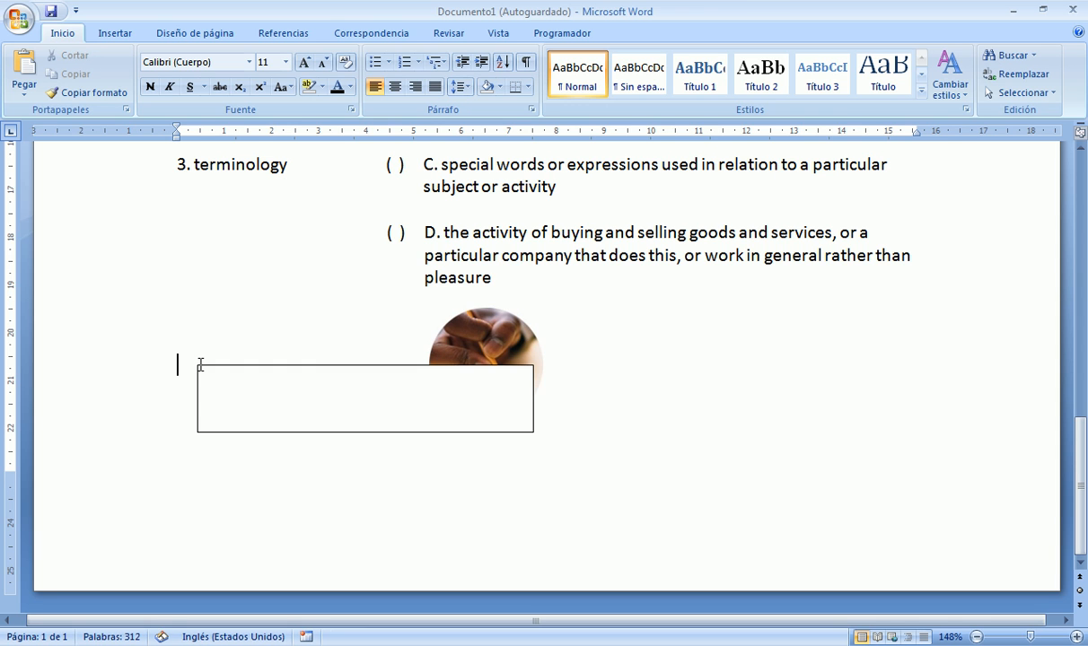
pyautogui.click(245, 392)
pyautogui.hotkey('ctrl', 'v')
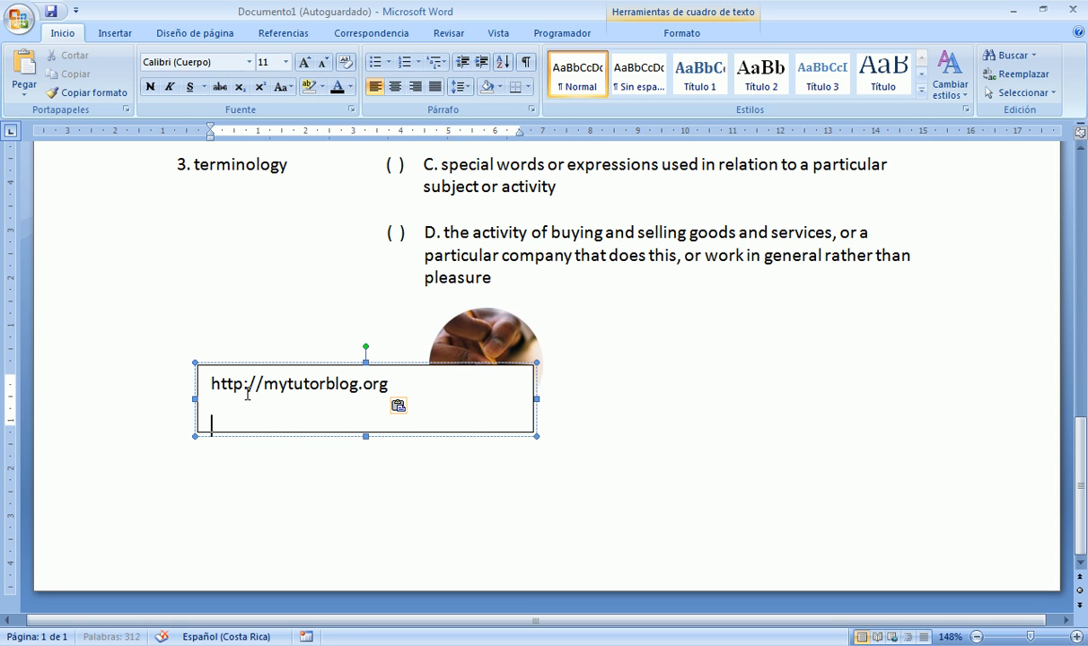
# Step: Shorten the text box to a single line and set the web address's font size to 8
pyautogui.moveTo(366, 436); pyautogui.dragTo(216, 391)
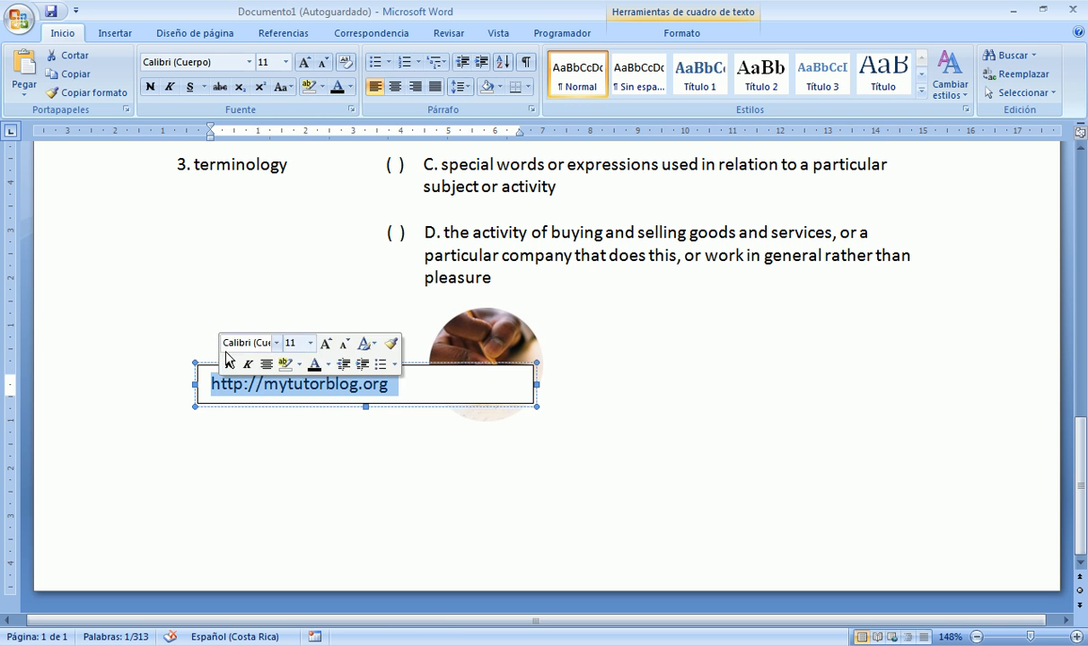
pyautogui.click(285, 63)
pyautogui.click(274, 82)
pyautogui.click(369, 418)
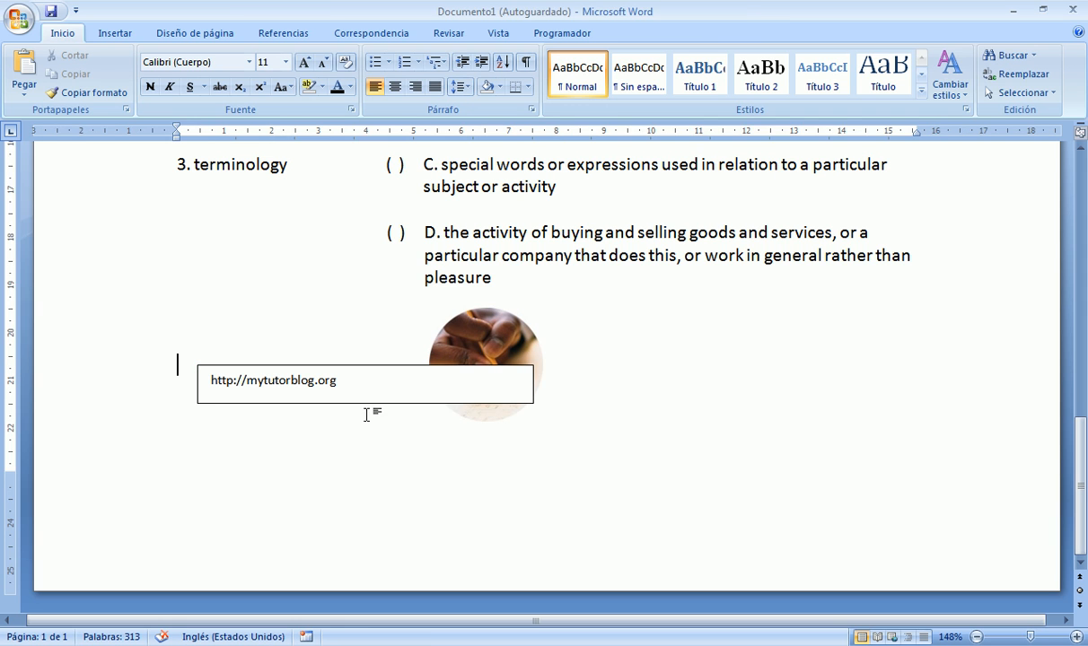
# Step: Shrink the address box to about 0.65 cm high and 3.29 cm wide and place it just right of the image, near its upper edge
pyautogui.click(366, 402)
pyautogui.moveTo(366, 402); pyautogui.dragTo(366, 395)
pyautogui.moveTo(534, 382); pyautogui.dragTo(548, 446)
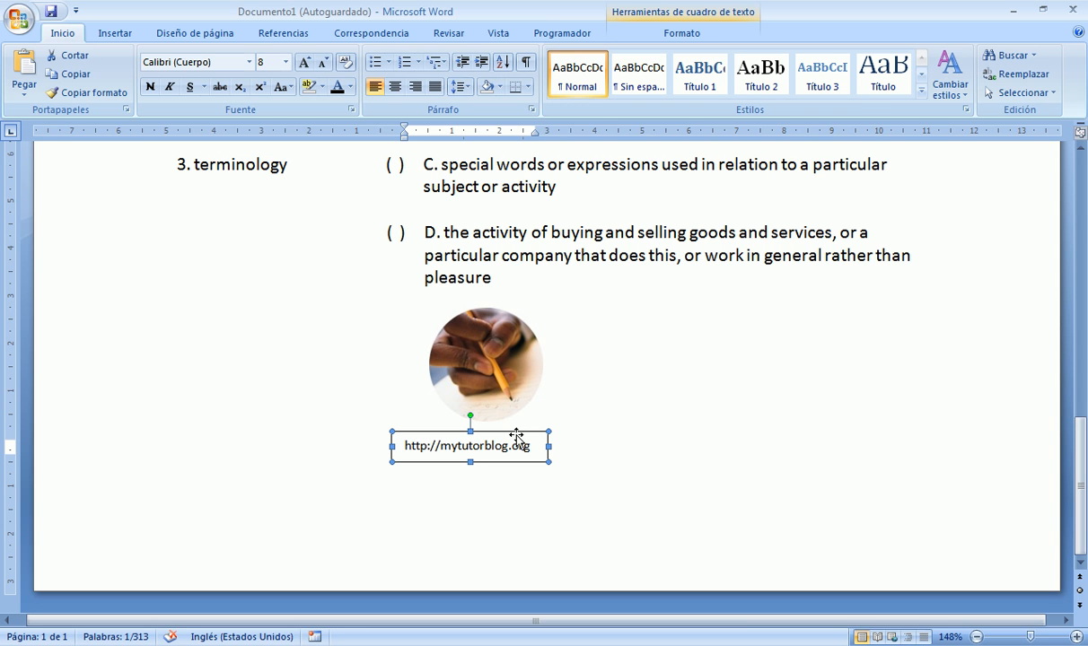
pyautogui.doubleClick(516, 434)
pyautogui.moveTo(516, 435); pyautogui.dragTo(673, 312)
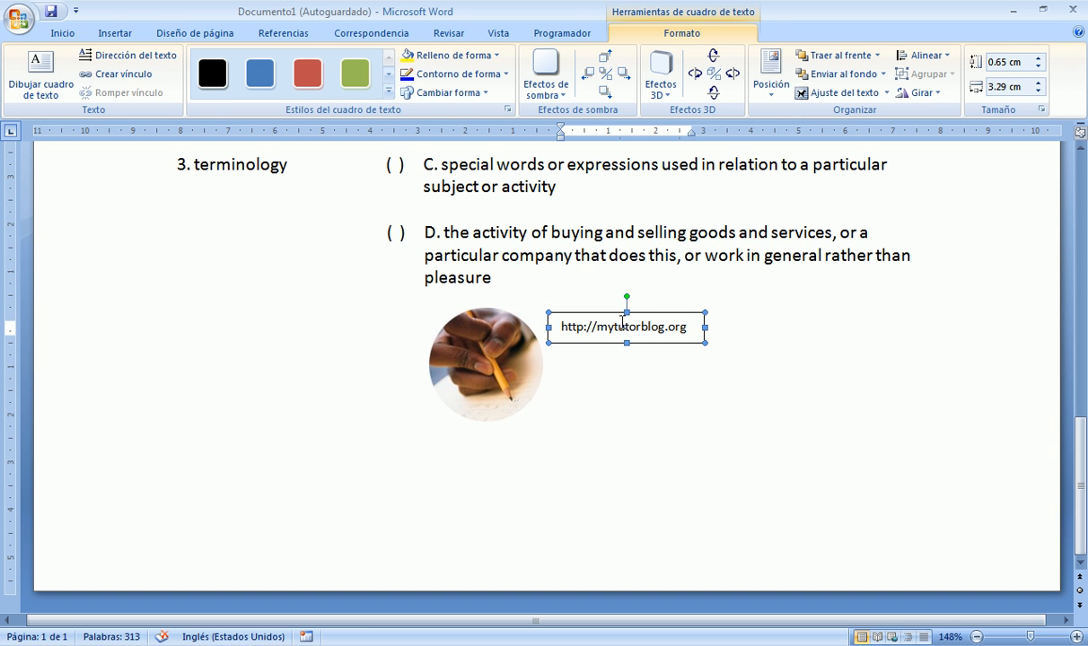
# Step: Turn the address text to read vertically downward, resize its box to about 3.4 cm high and 0.82 cm wide, and place it beside the image
pyautogui.doubleClick(620, 327)
pyautogui.click(605, 386)
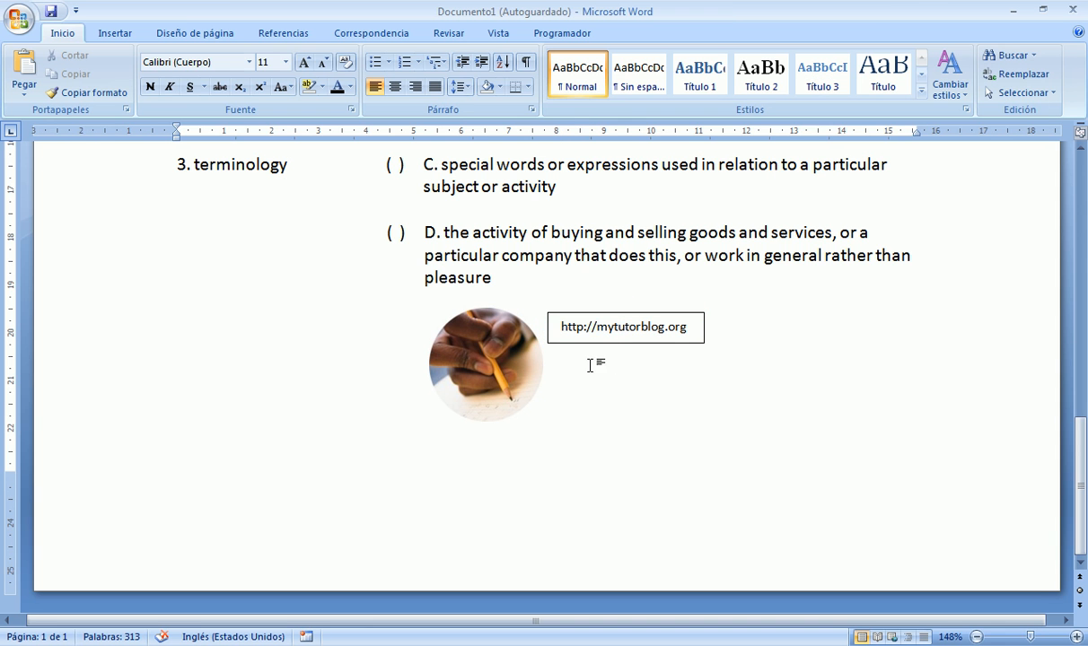
pyautogui.doubleClick(619, 340)
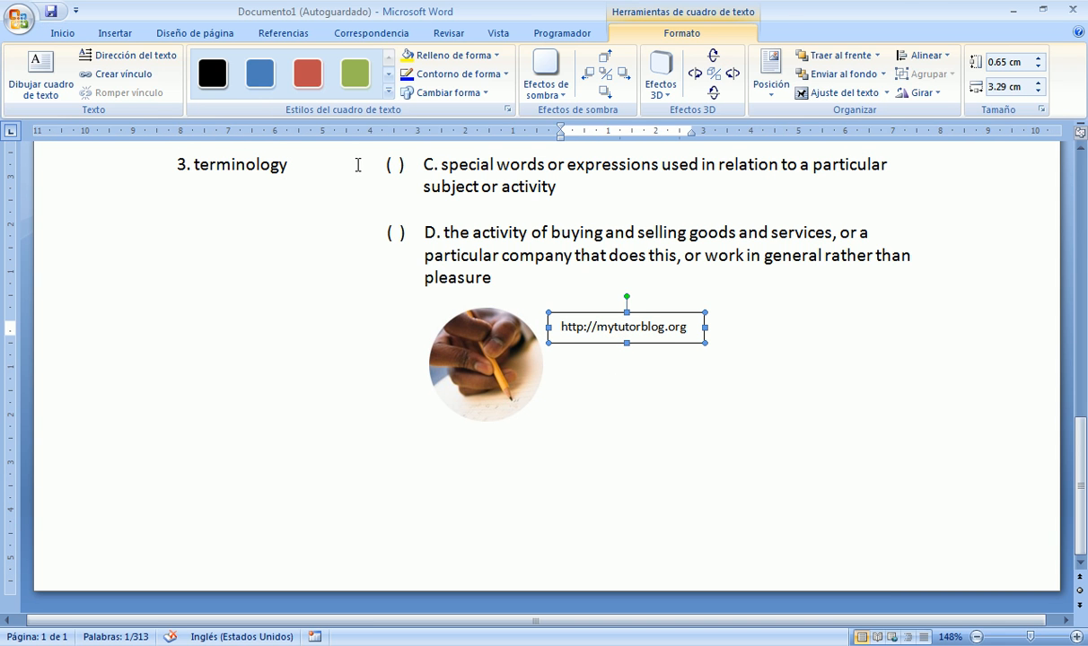
pyautogui.click(157, 60)
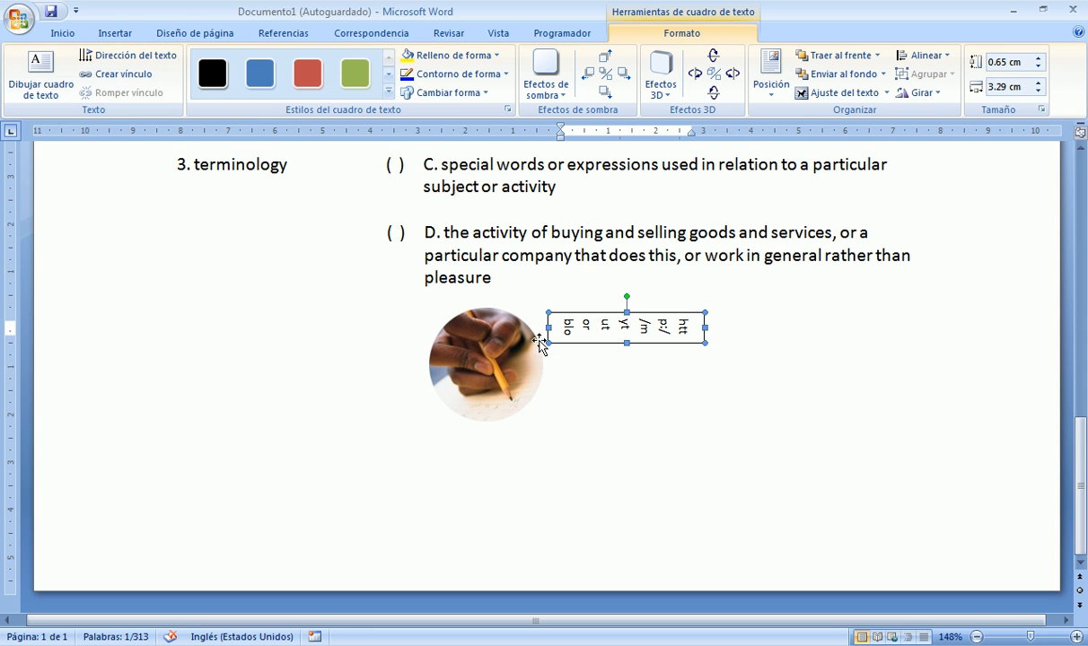
pyautogui.moveTo(626, 342); pyautogui.dragTo(628, 475)
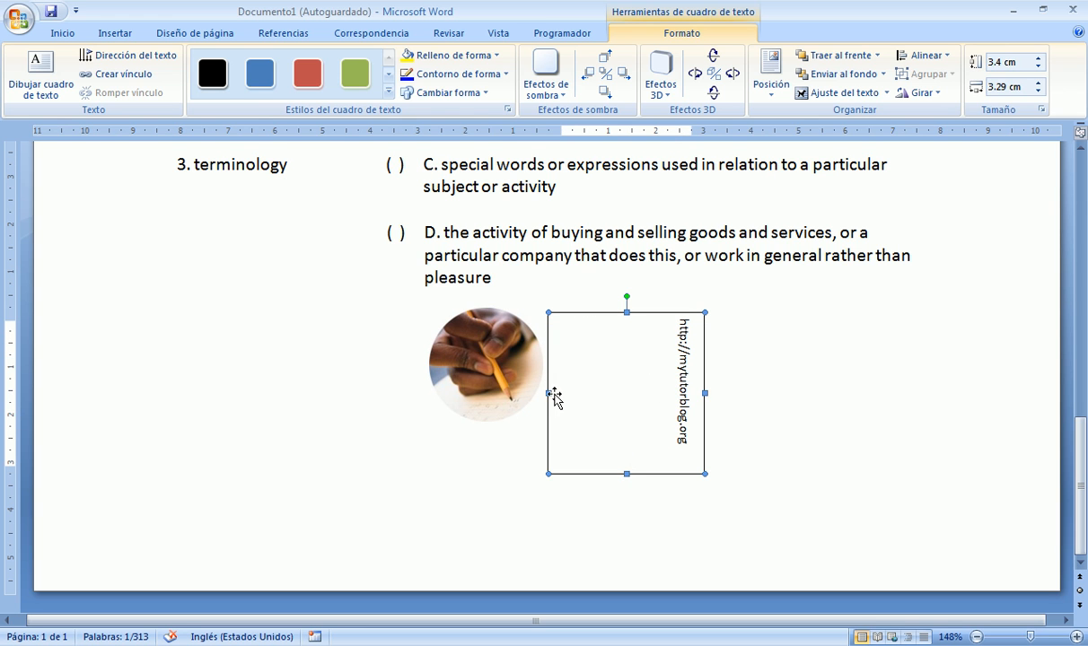
pyautogui.moveTo(549, 393); pyautogui.dragTo(592, 353)
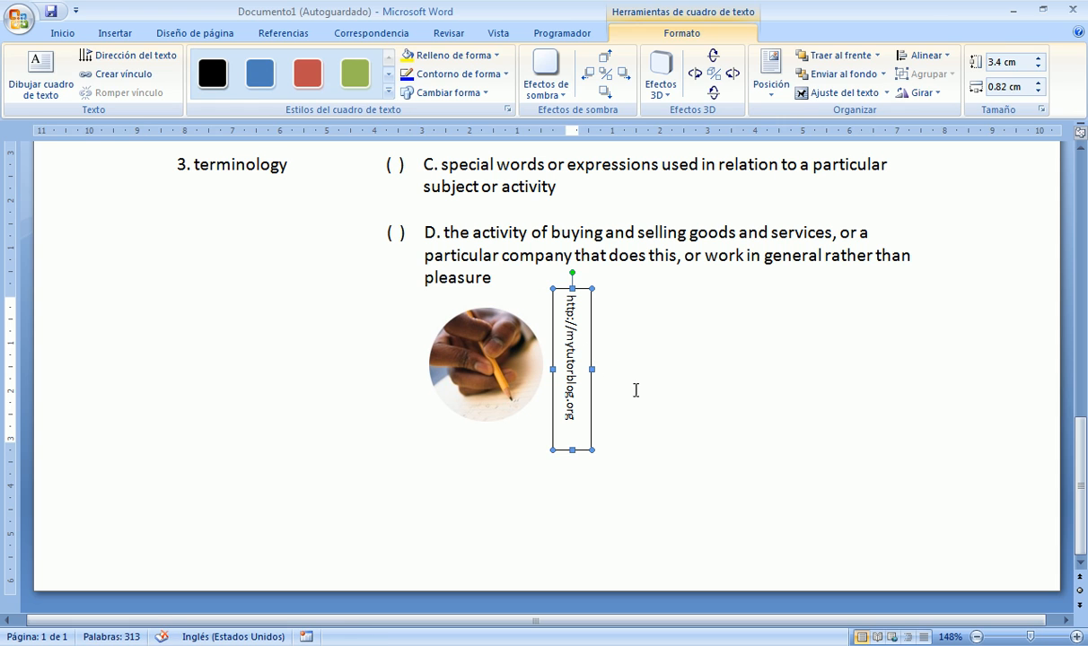
# Step: Cycle the address box through the other text directions and return it to vertical text reading downward
pyautogui.click(635, 387)
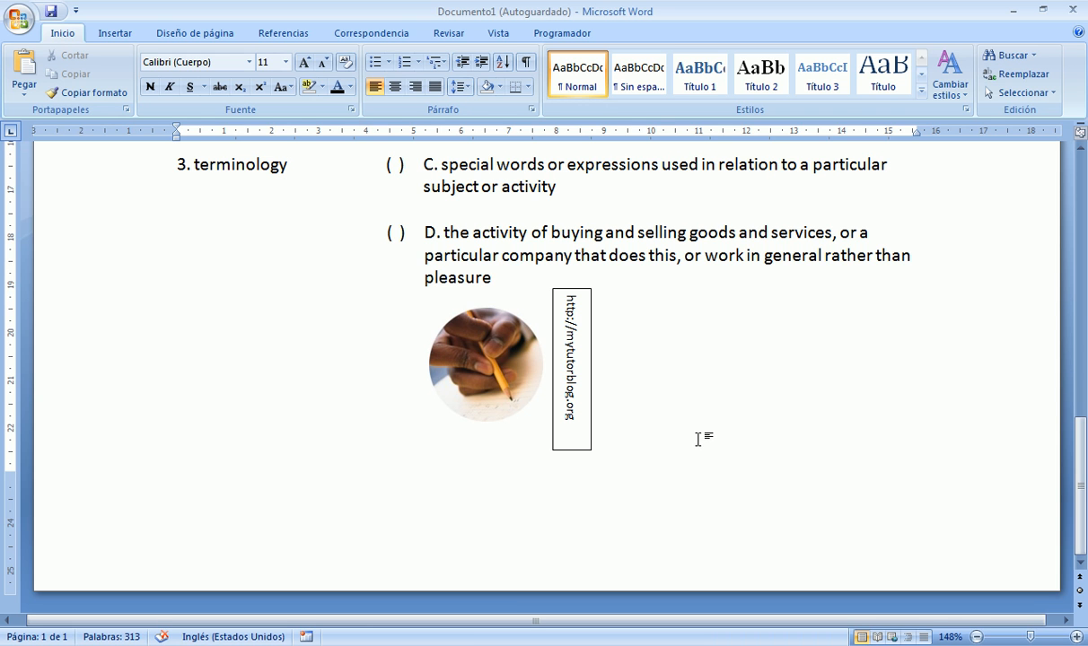
pyautogui.click(587, 383)
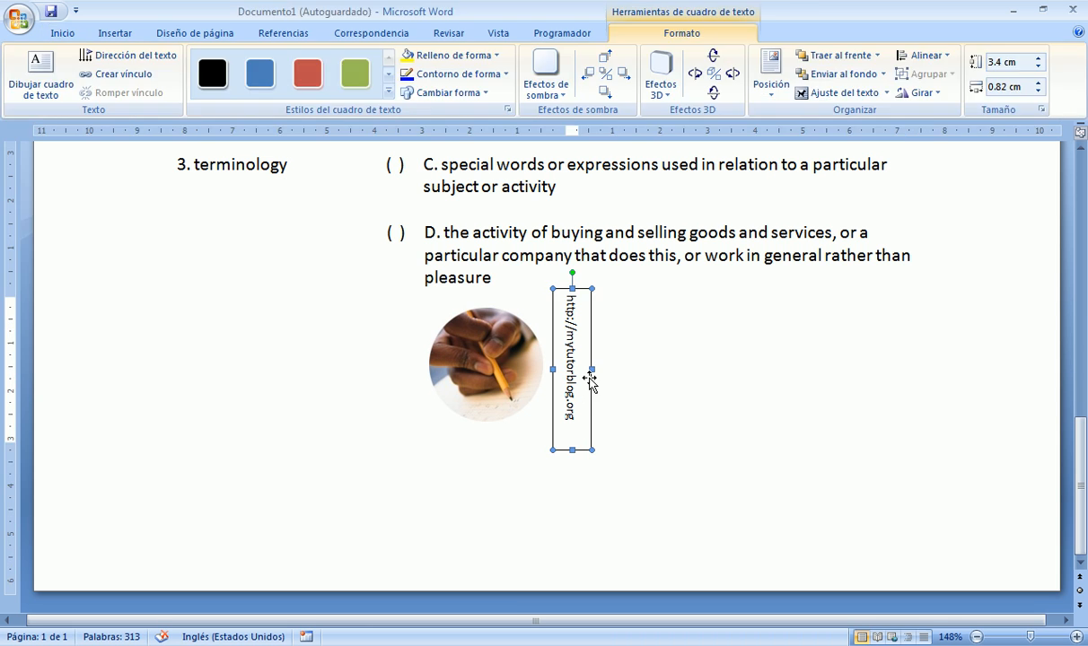
pyautogui.click(139, 61)
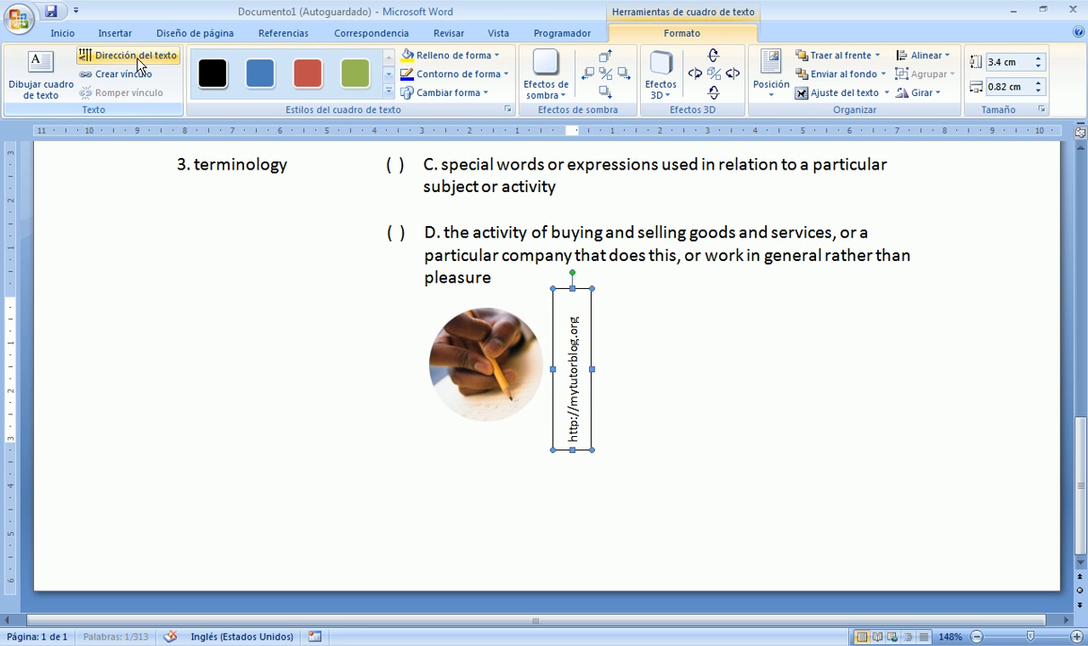
pyautogui.click(139, 55)
pyautogui.click(139, 56)
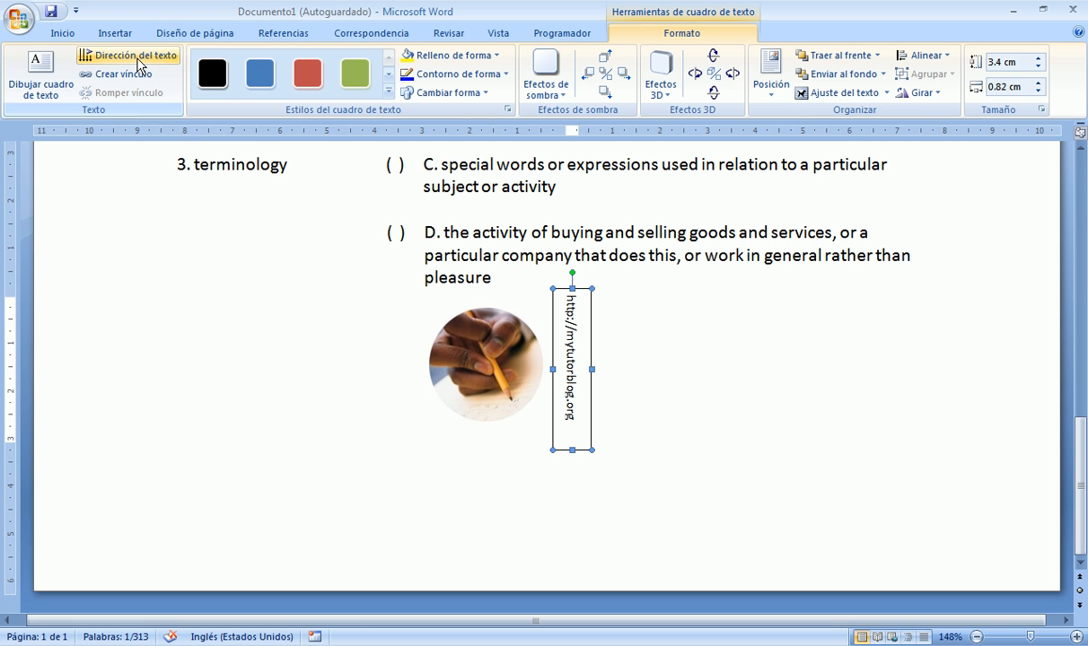
pyautogui.click(408, 432)
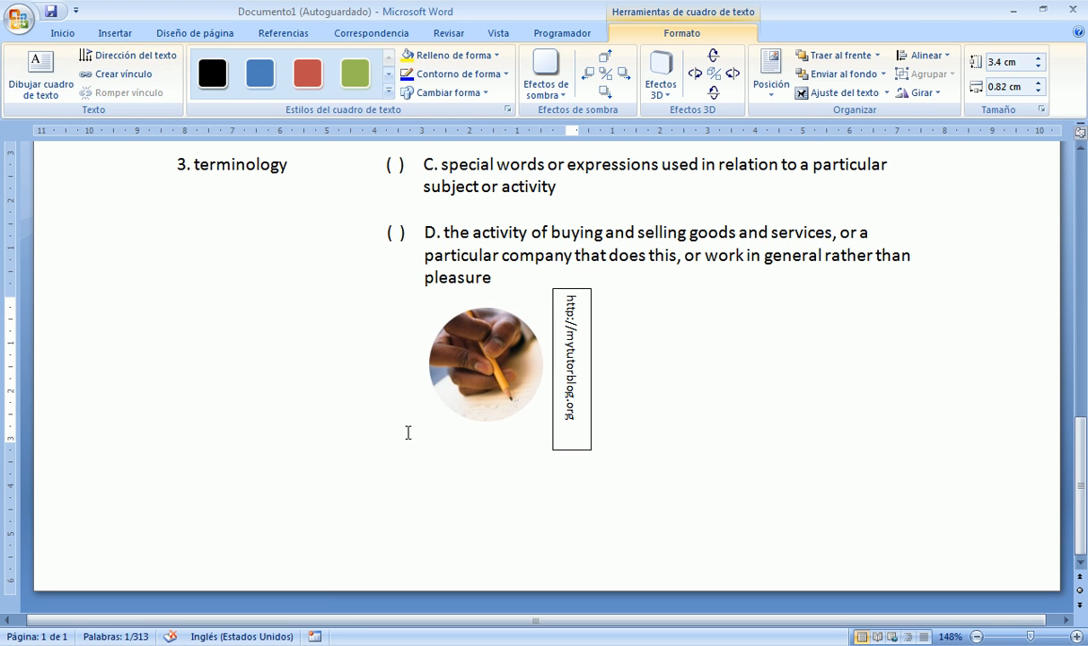
# Step: Move the vertical address box into the page's right margin and place the pencil image just left of it
pyautogui.moveTo(589, 374); pyautogui.dragTo(988, 347)
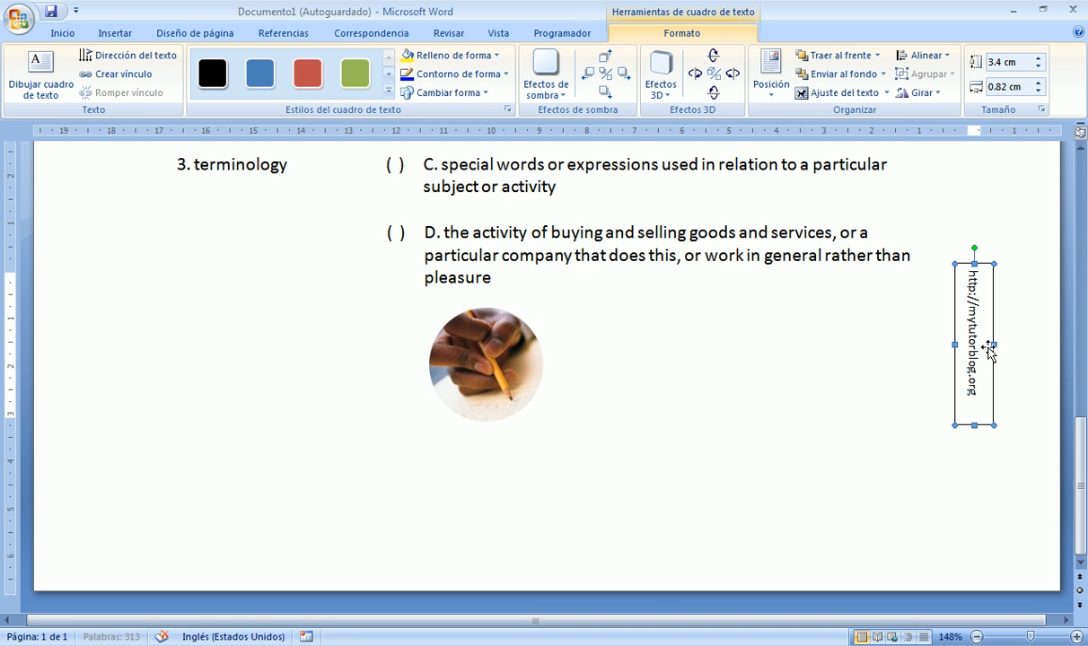
pyautogui.click(535, 371)
pyautogui.moveTo(535, 371); pyautogui.dragTo(882, 359)
pyautogui.click(619, 415)
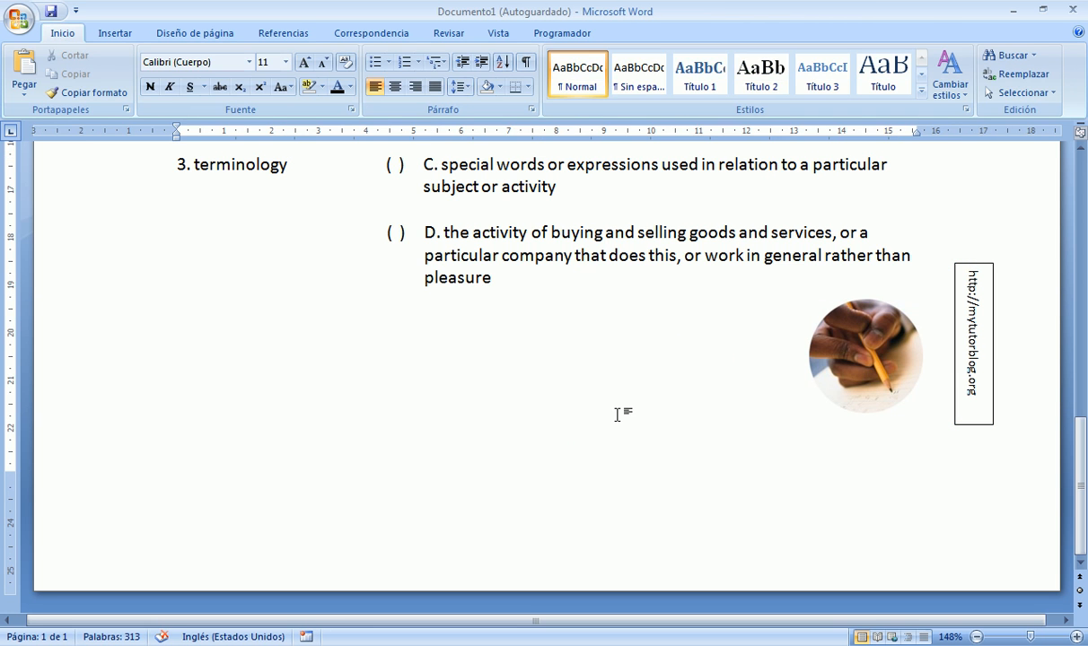
# Step: Insert an endnote at the word "test" in line 1 of the article
pyautogui.scroll(7, 617, 415)
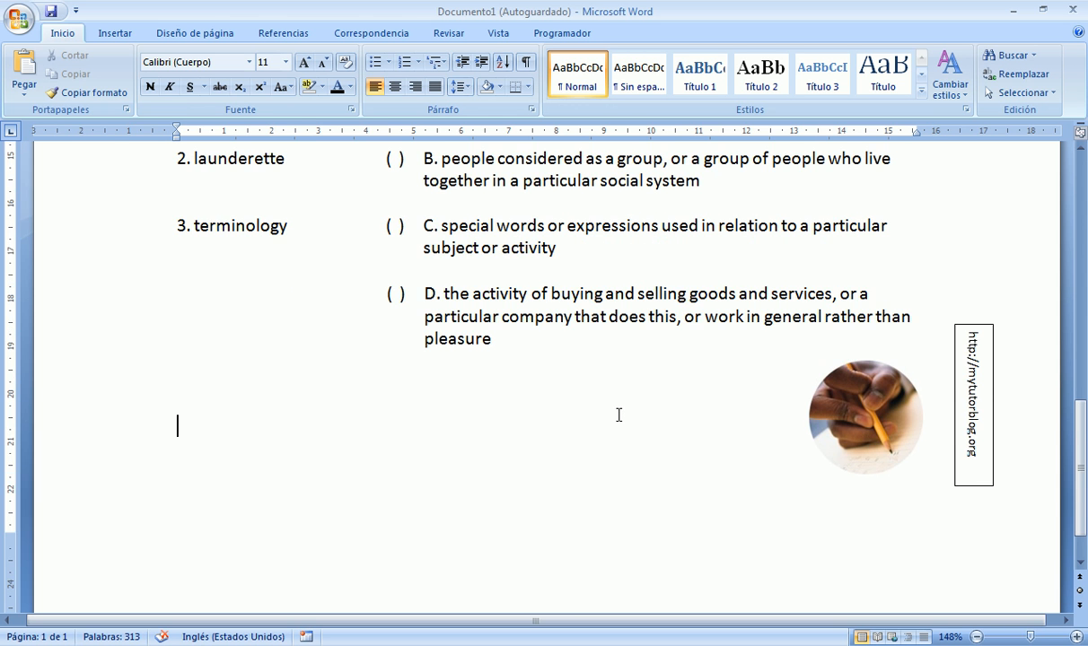
pyautogui.scroll(4, 619, 415)
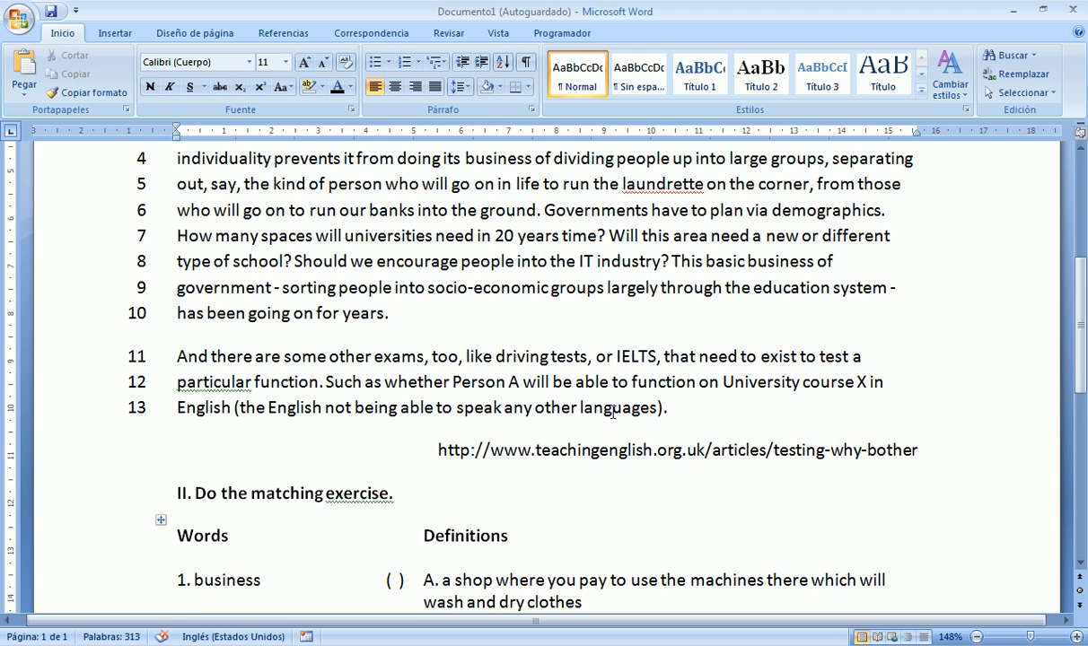
pyautogui.scroll(3, 617, 411)
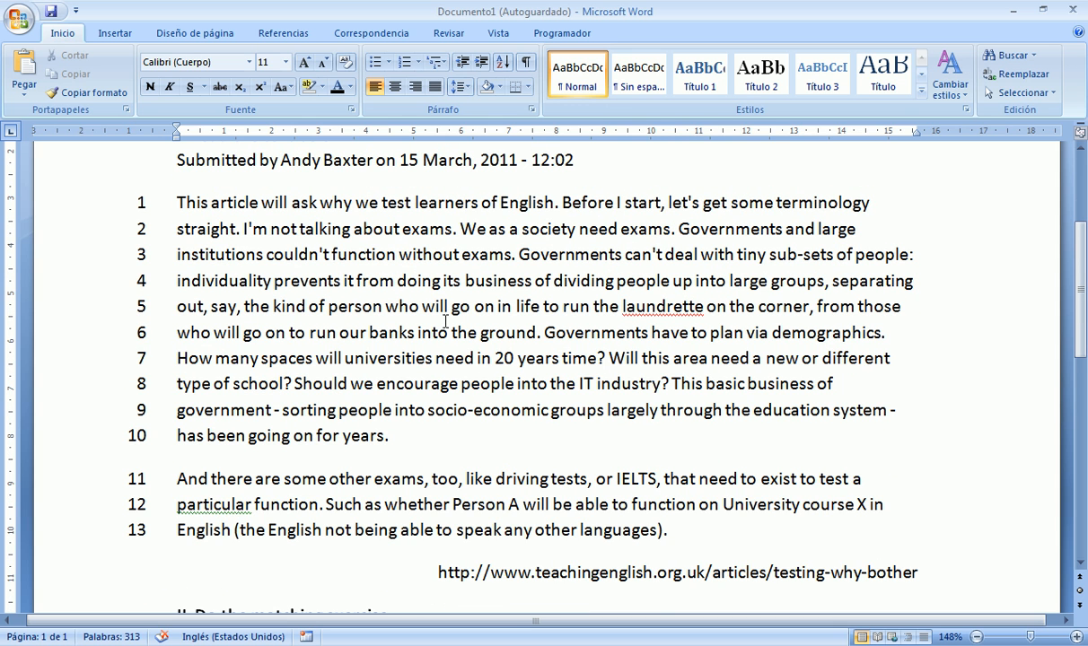
pyautogui.scroll(1, 445, 322)
pyautogui.doubleClick(397, 264)
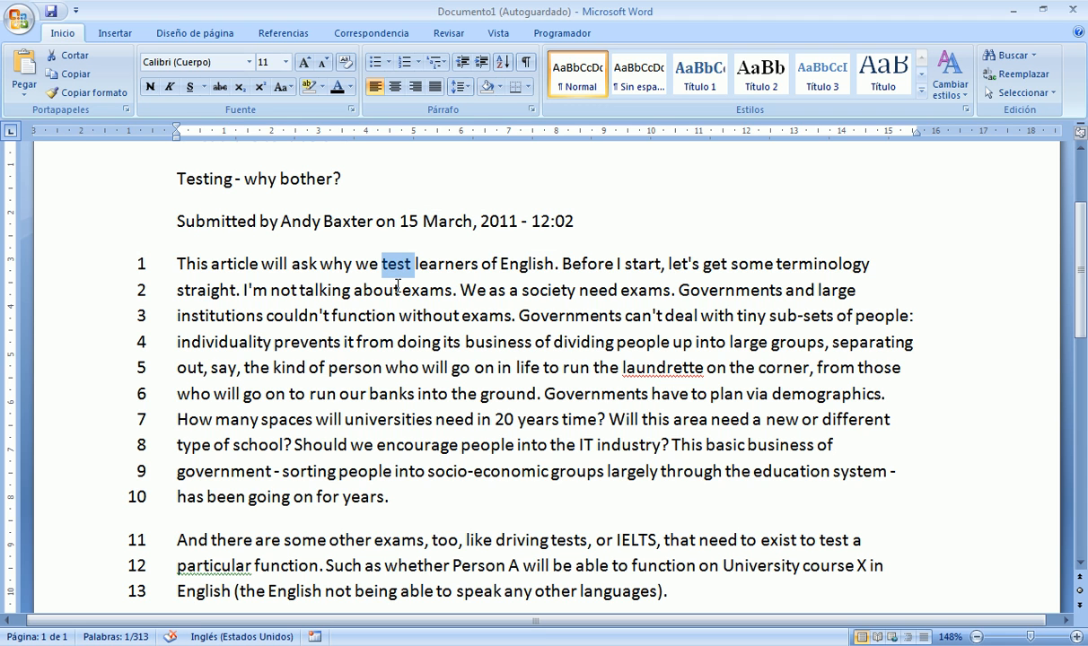
pyautogui.click(288, 34)
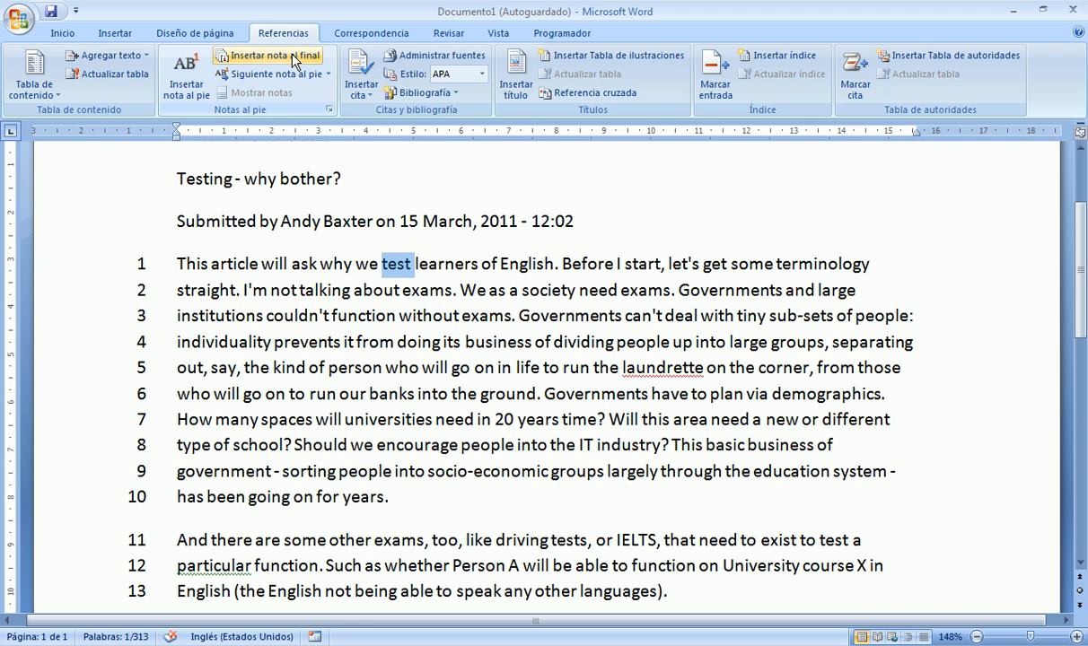
pyautogui.click(293, 56)
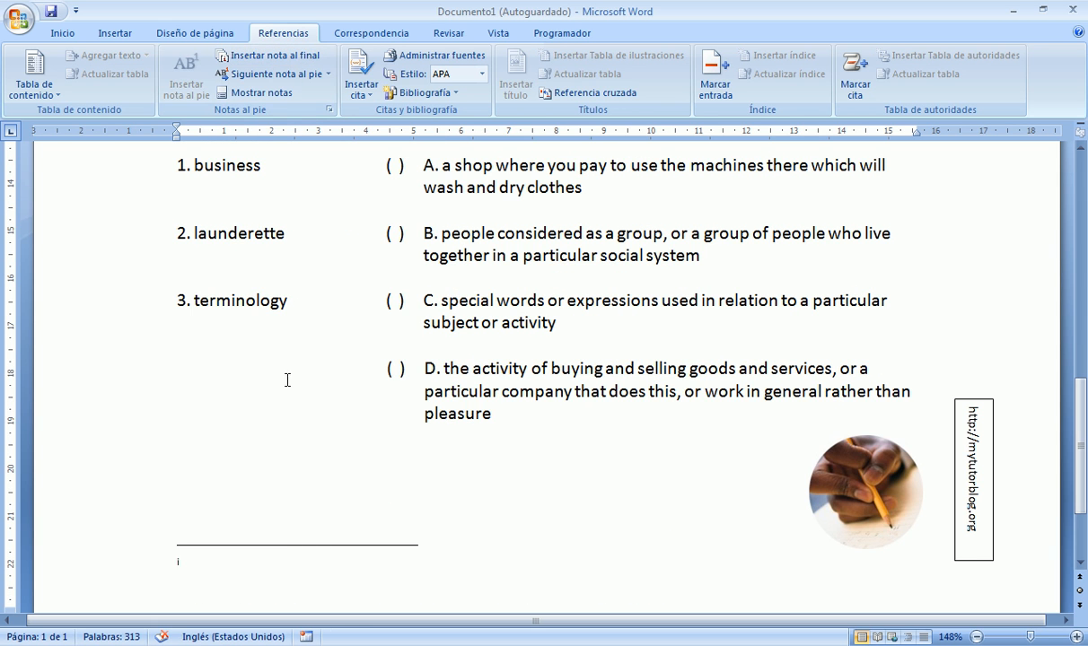
# Step: Follow the endnote mark after "test" to its note and enter "an exam" as the note text
pyautogui.scroll(8, 301, 500)
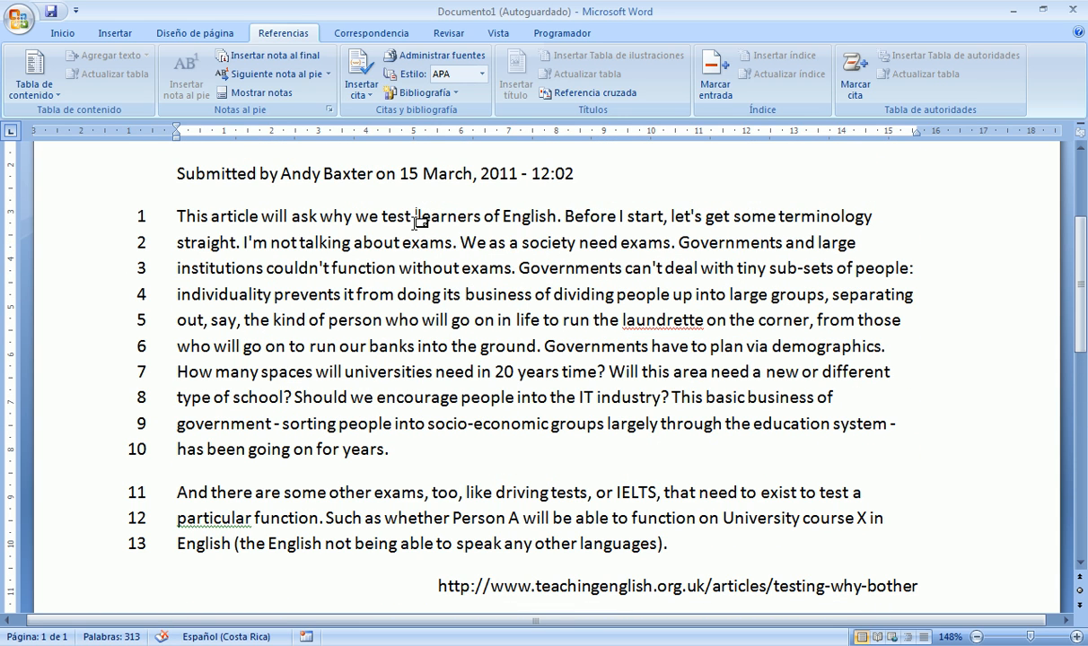
pyautogui.moveTo(420, 217)
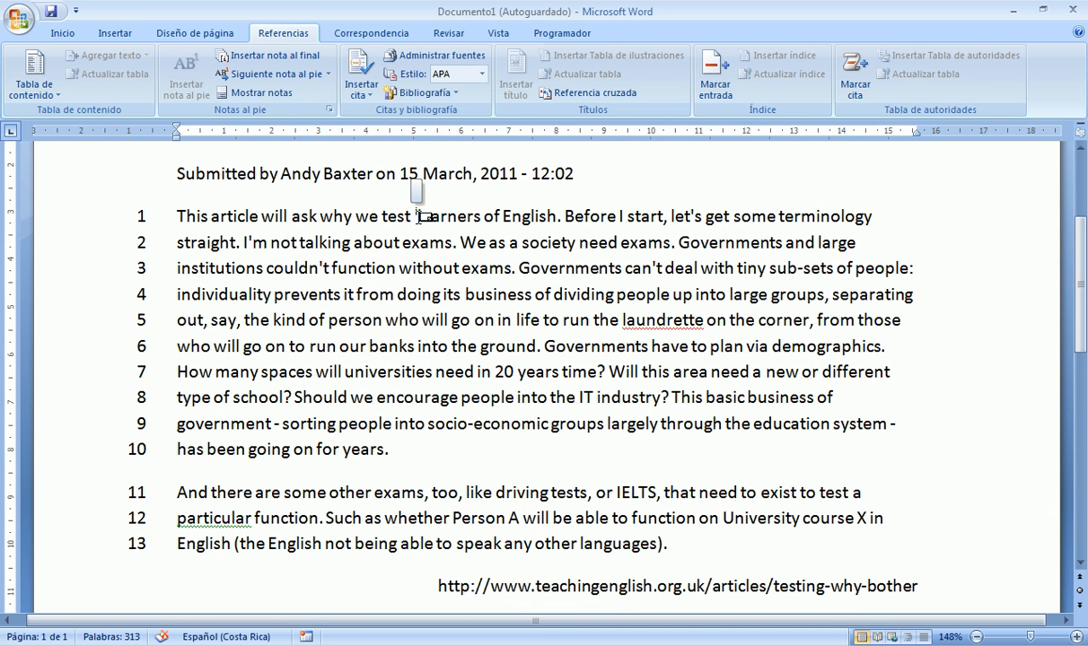
pyautogui.doubleClick(420, 217)
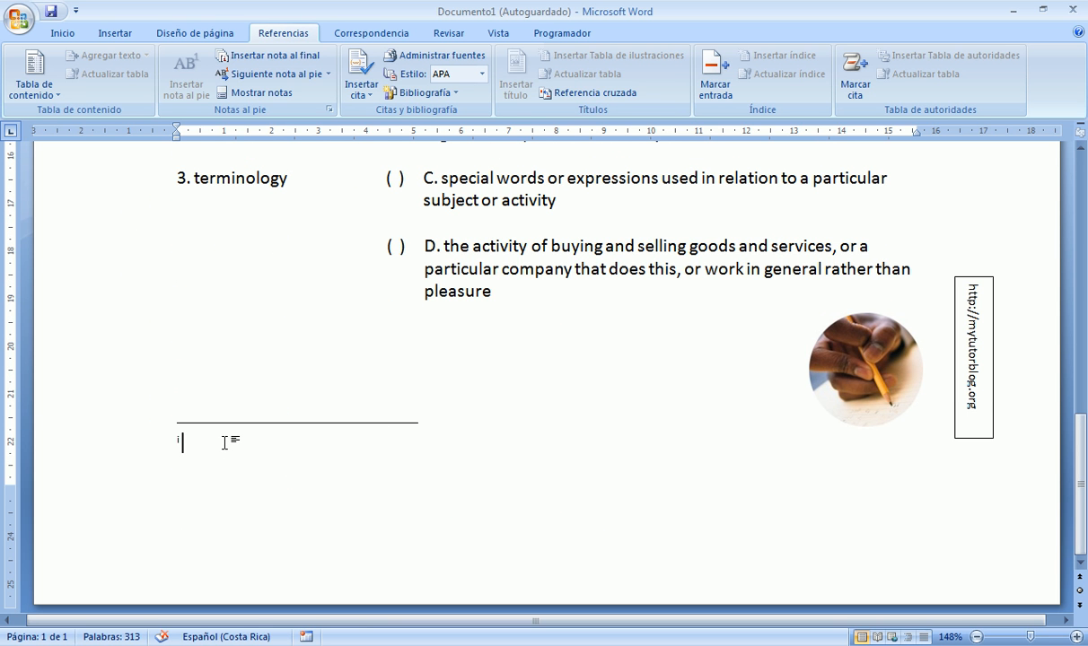
pyautogui.write('a n exam')
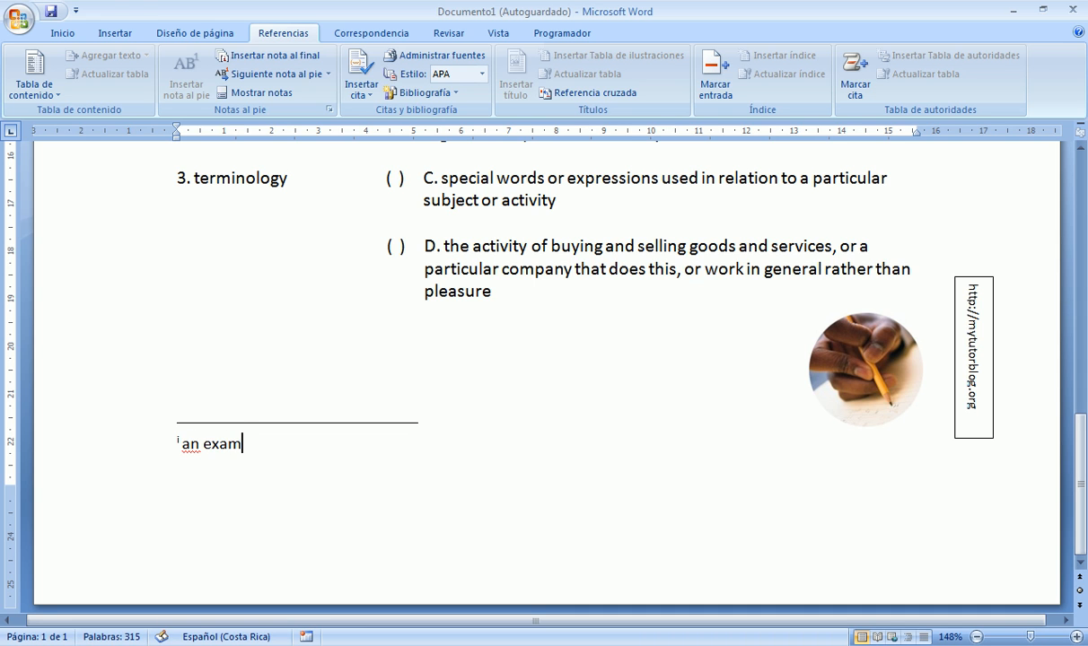
# Step: Check the links between the endnote mark in line 1 and its note by following them in both directions
pyautogui.click(306, 379)
pyautogui.scroll(10, 306, 386)
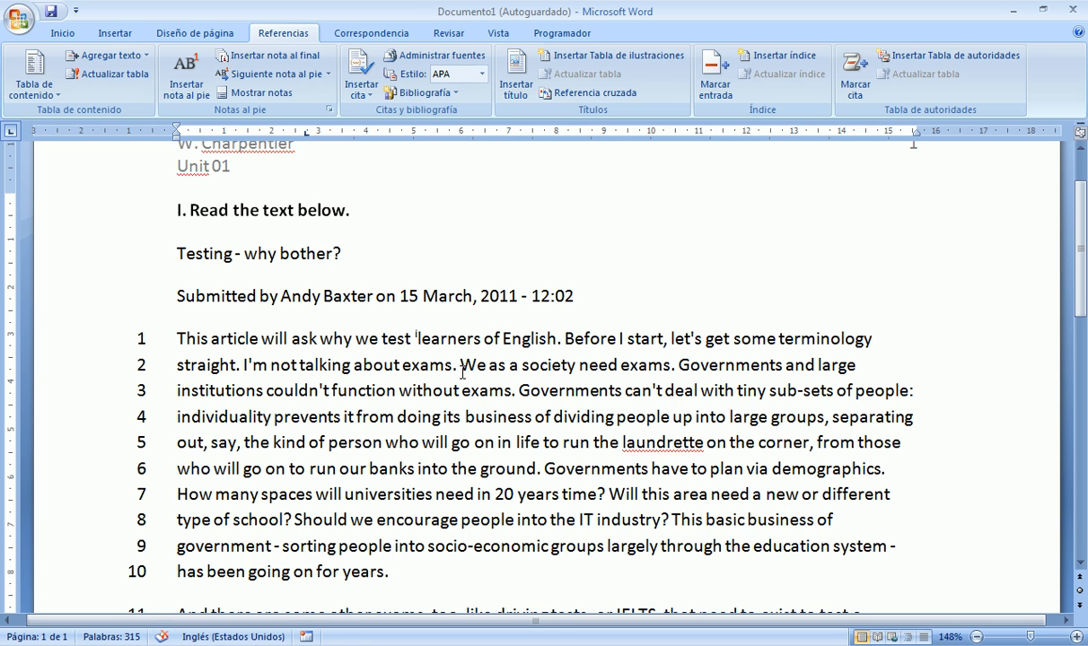
pyautogui.doubleClick(418, 338)
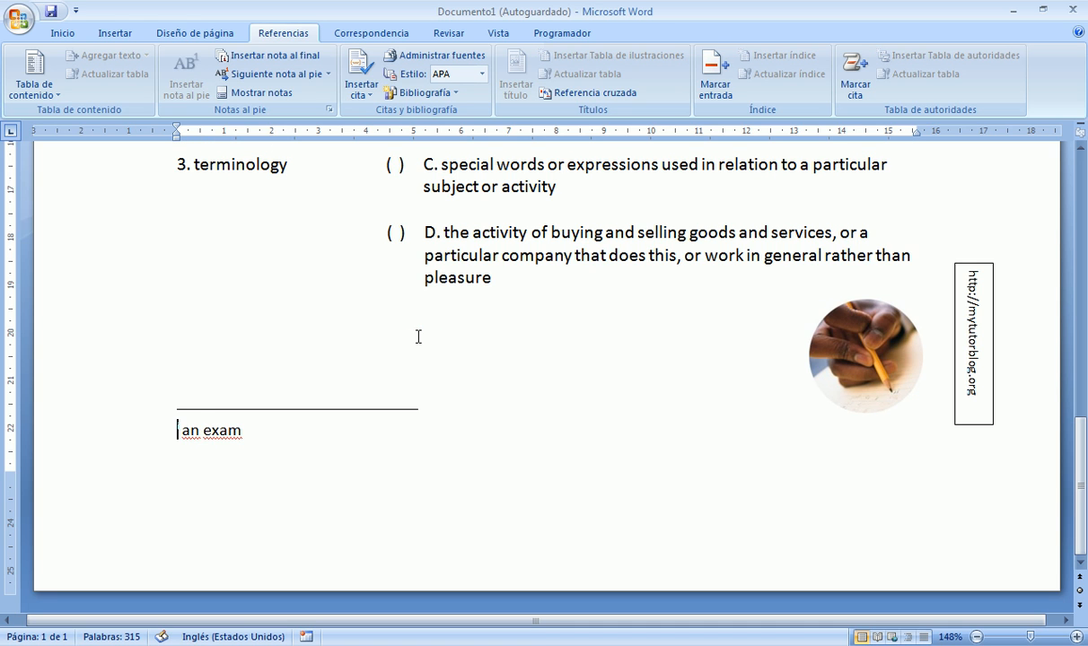
pyautogui.doubleClick(178, 429)
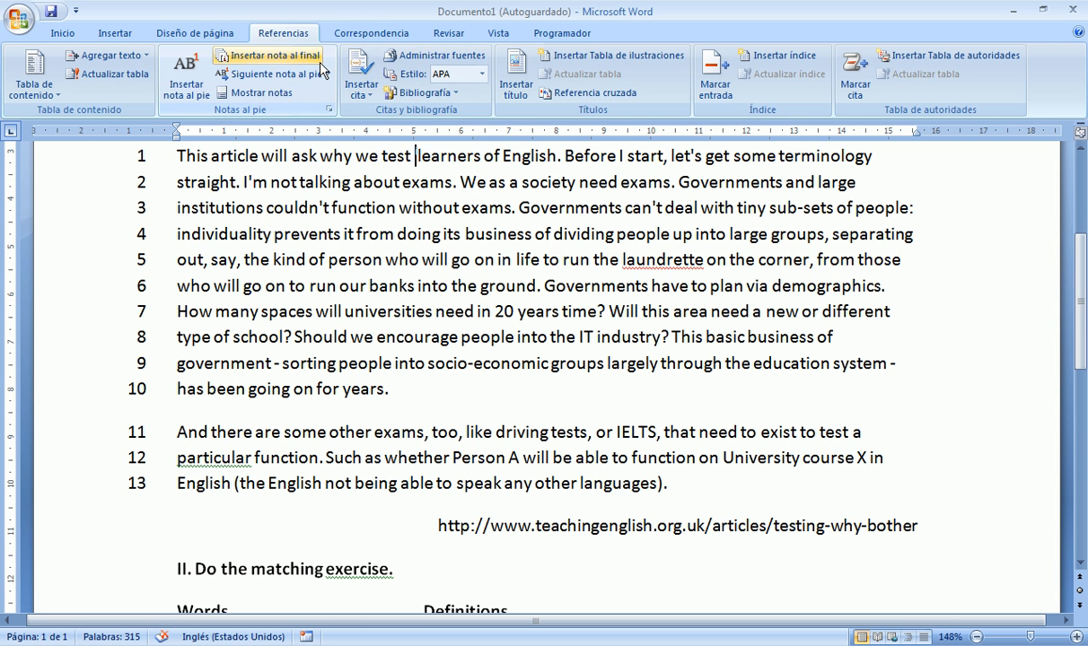
# Step: Set the document's endnotes to the 1, 2, 3 number format and place them at the end of the section (Final de la sección)
pyautogui.click(329, 110)
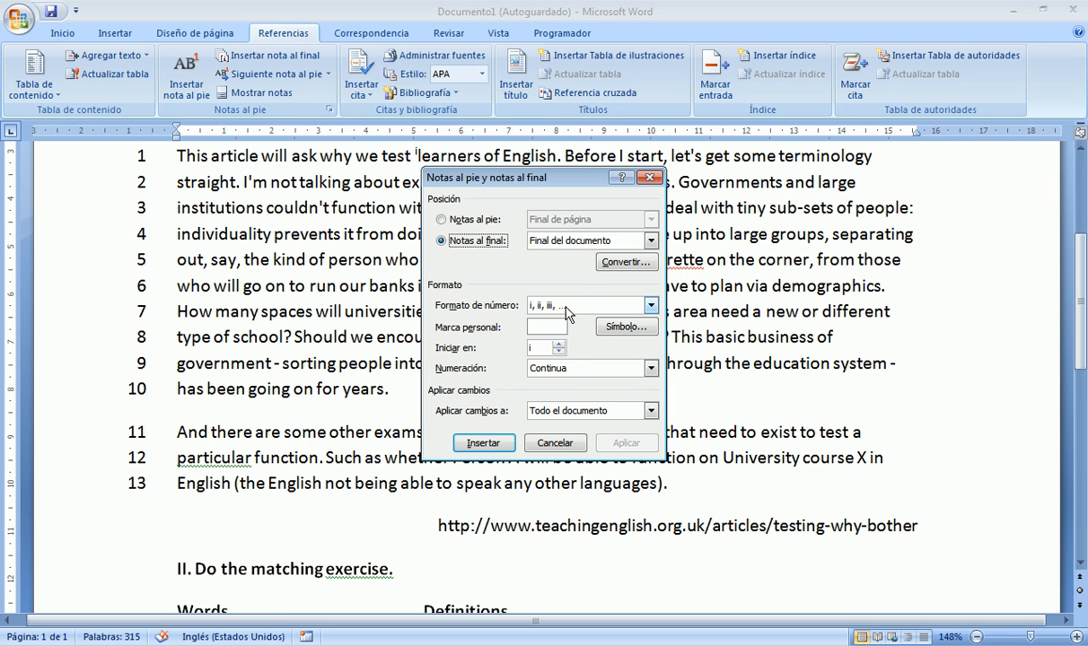
pyautogui.click(615, 305)
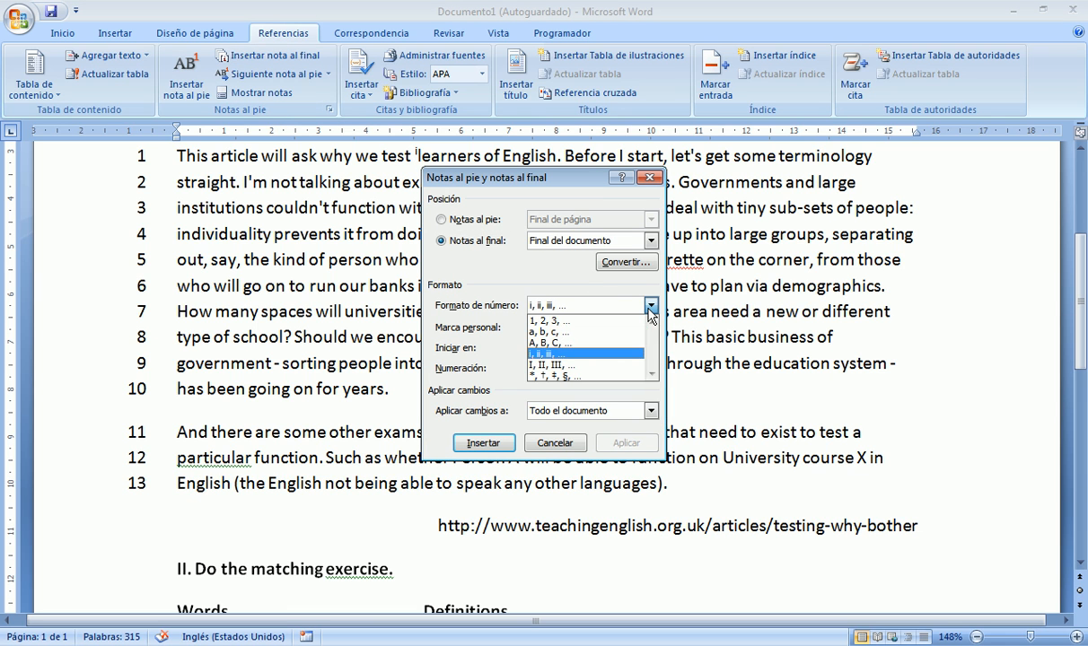
pyautogui.click(588, 321)
pyautogui.click(653, 242)
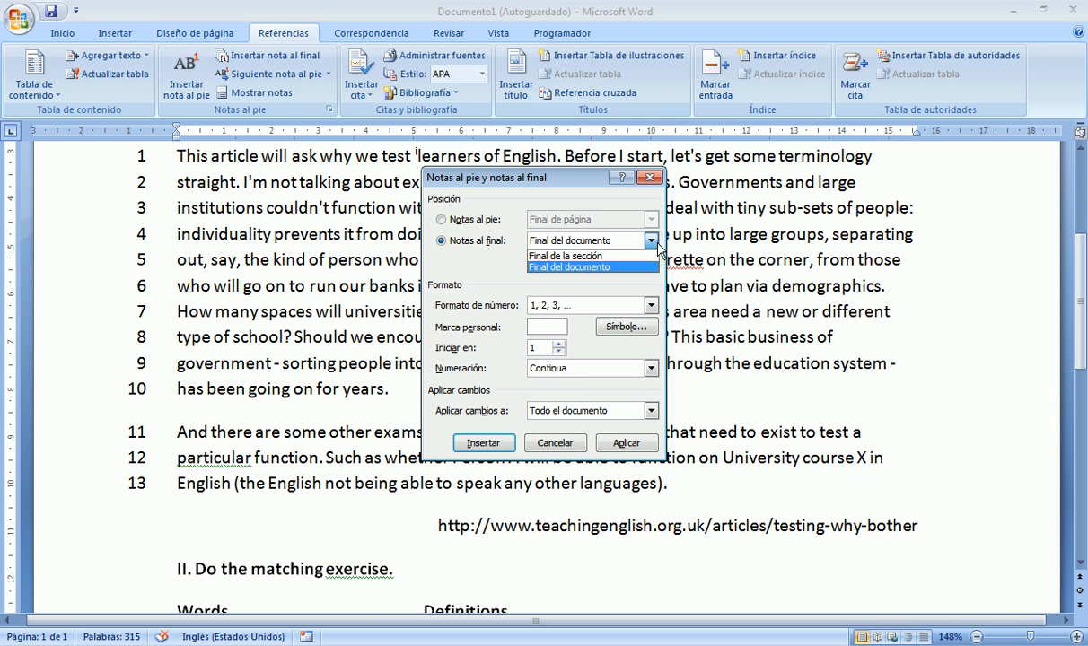
pyautogui.click(658, 244)
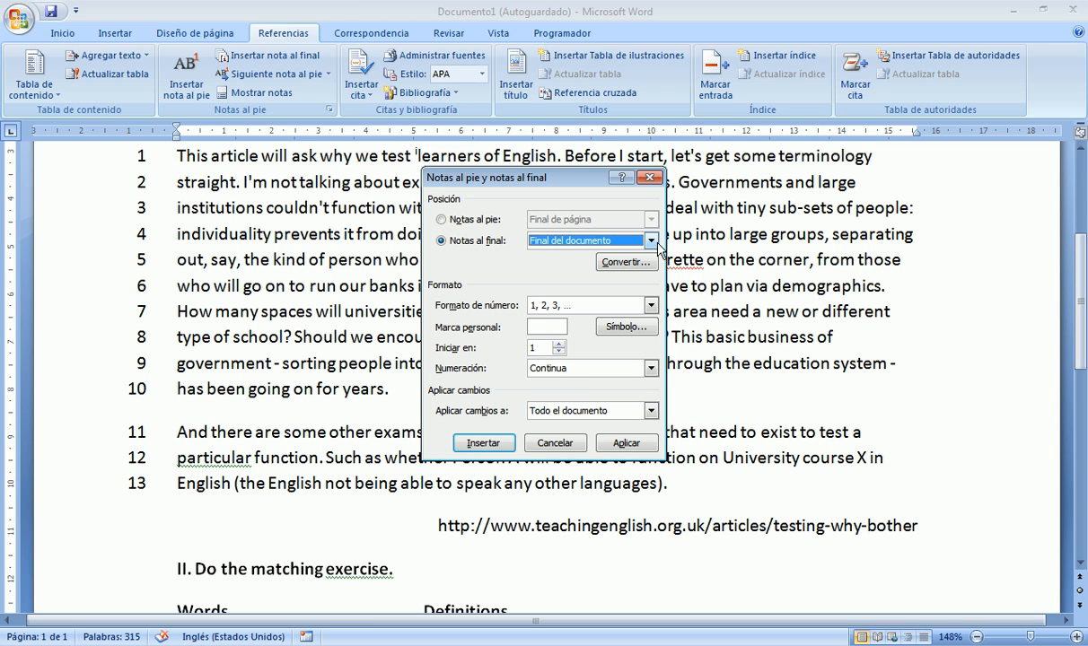
pyautogui.click(656, 244)
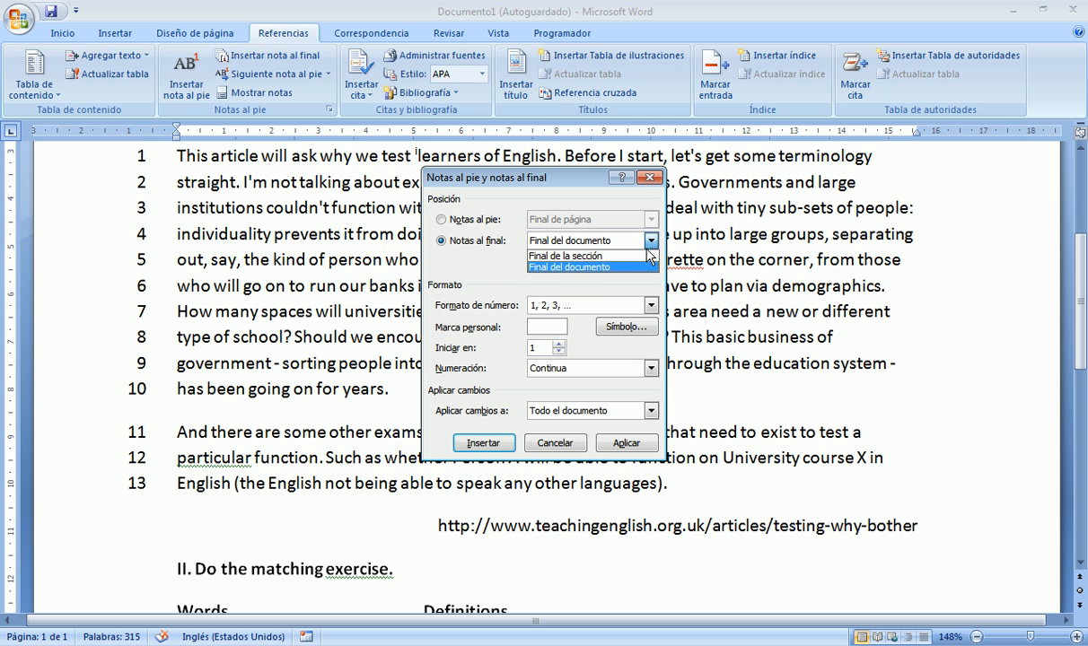
pyautogui.click(628, 257)
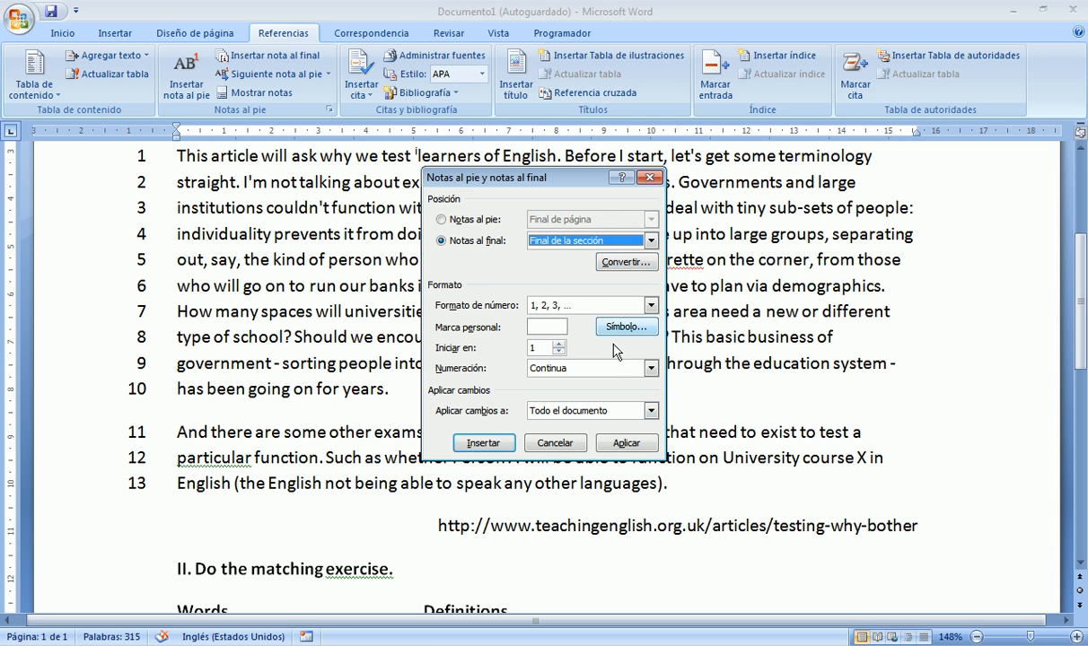
pyautogui.click(627, 442)
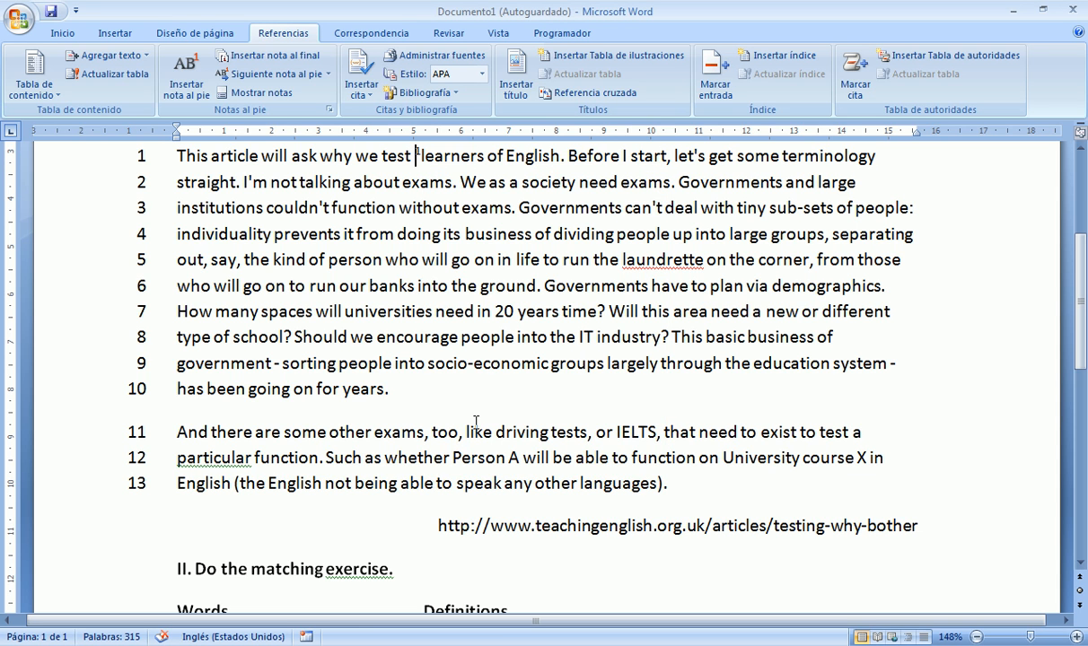
# Step: Insert an endnote at the word "University" in line 12 of the article and enter "a college" as its note text
pyautogui.scroll(-7, 476, 421)
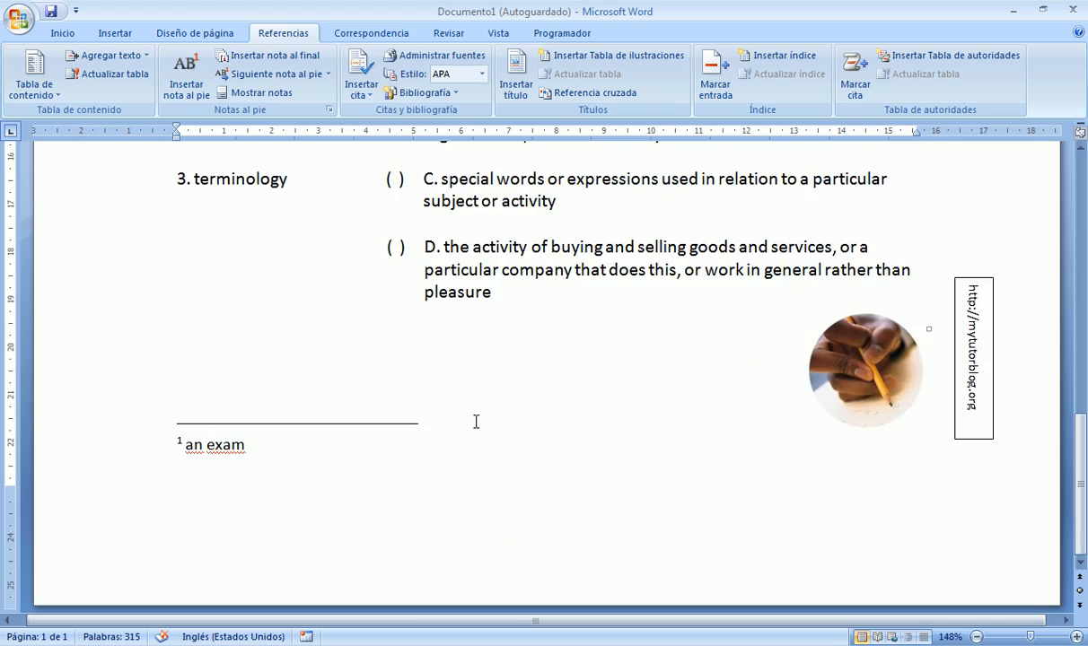
pyautogui.scroll(7, 476, 421)
pyautogui.scroll(-4, 475, 421)
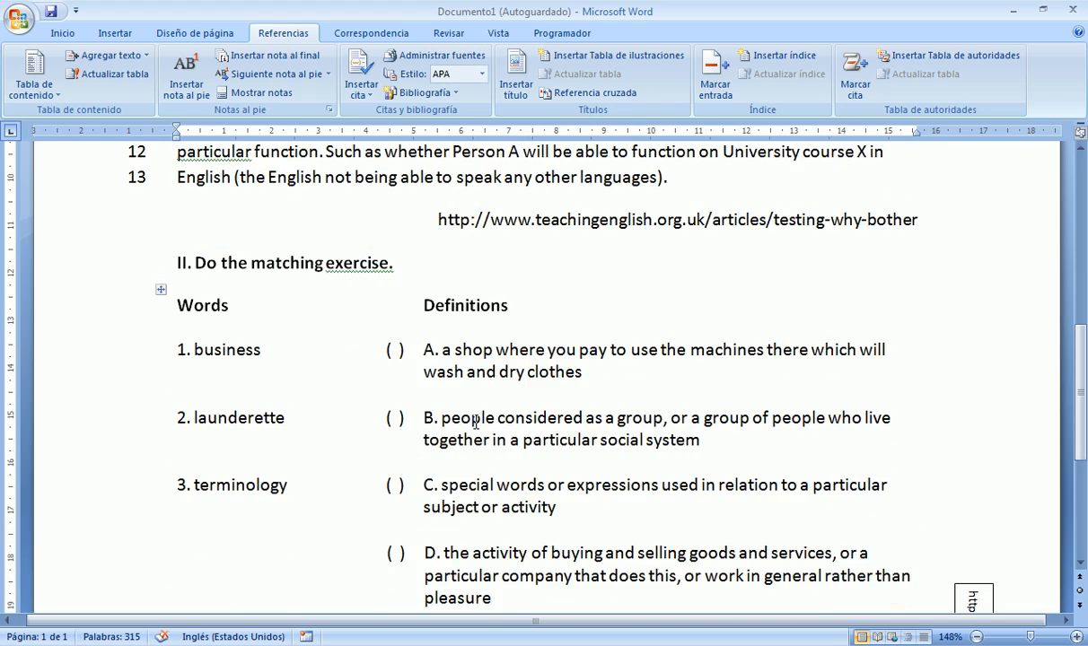
pyautogui.scroll(5, 475, 421)
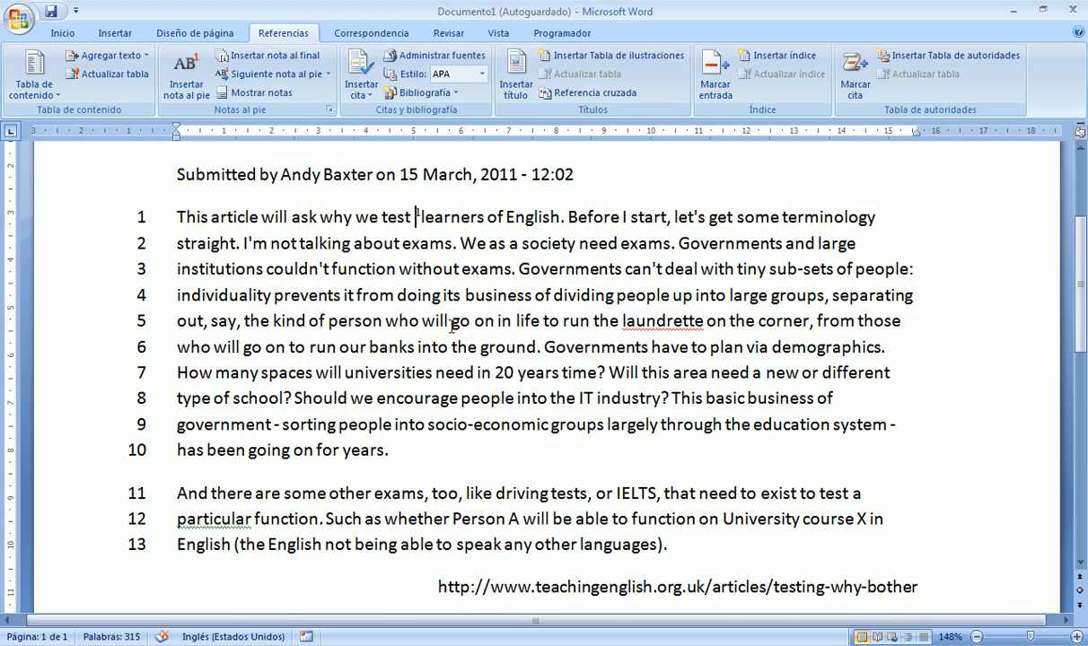
pyautogui.scroll(-1, 493, 380)
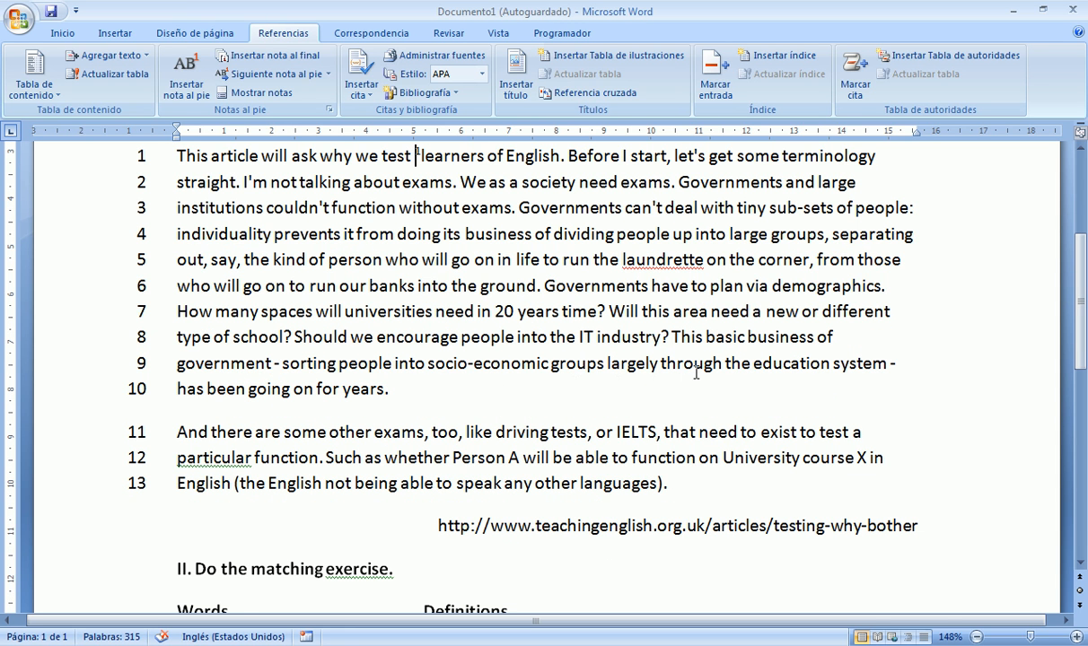
pyautogui.scroll(-1, 696, 370)
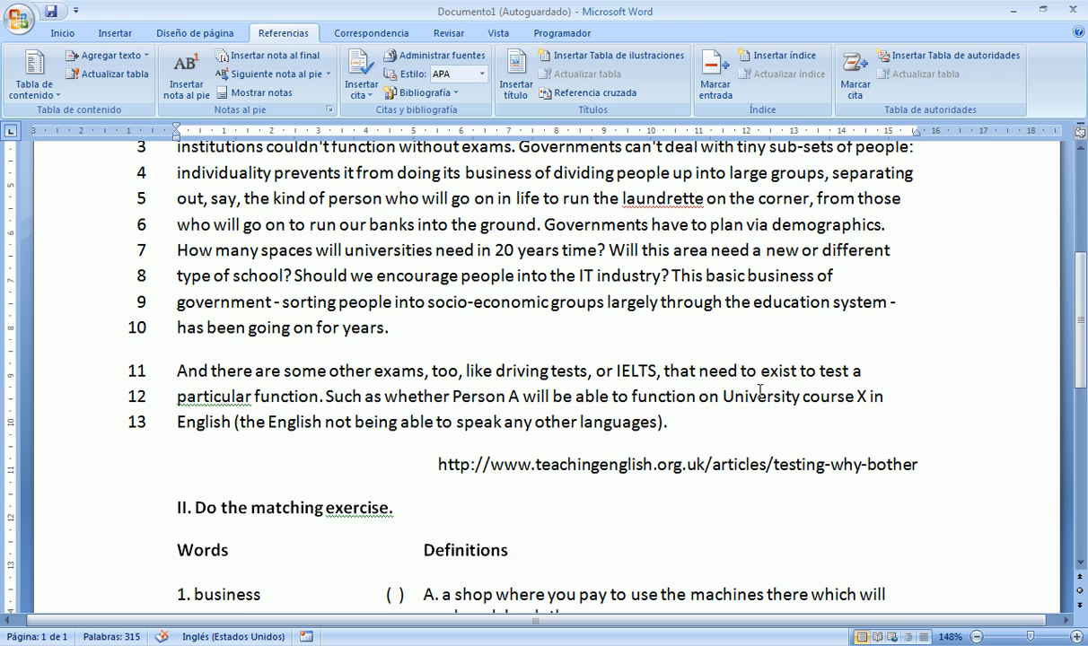
pyautogui.doubleClick(763, 396)
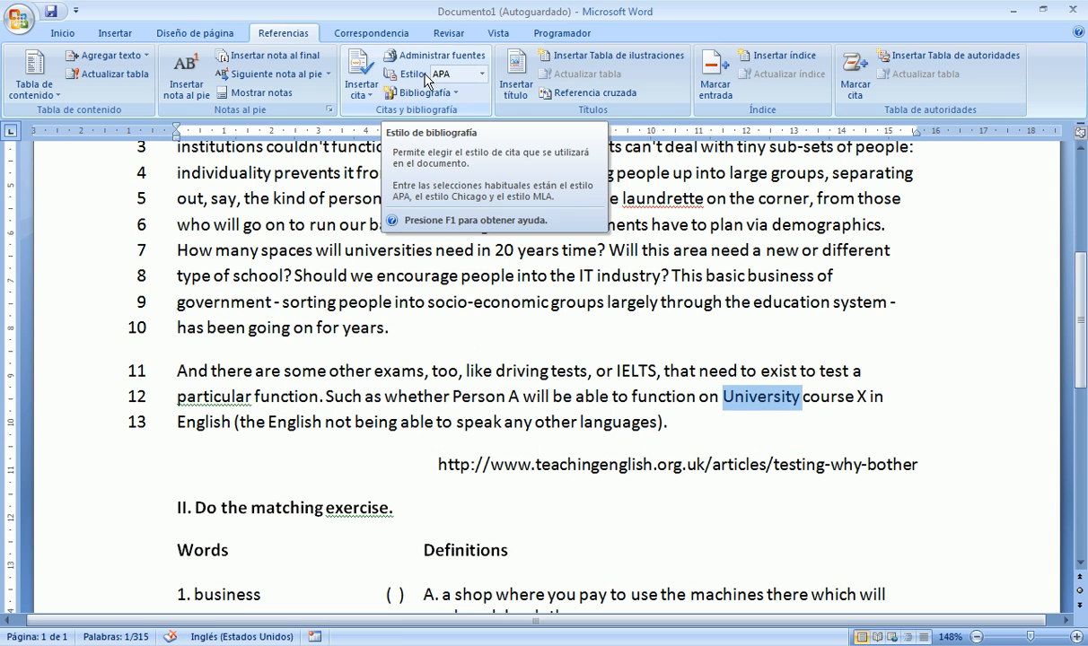
pyautogui.click(305, 61)
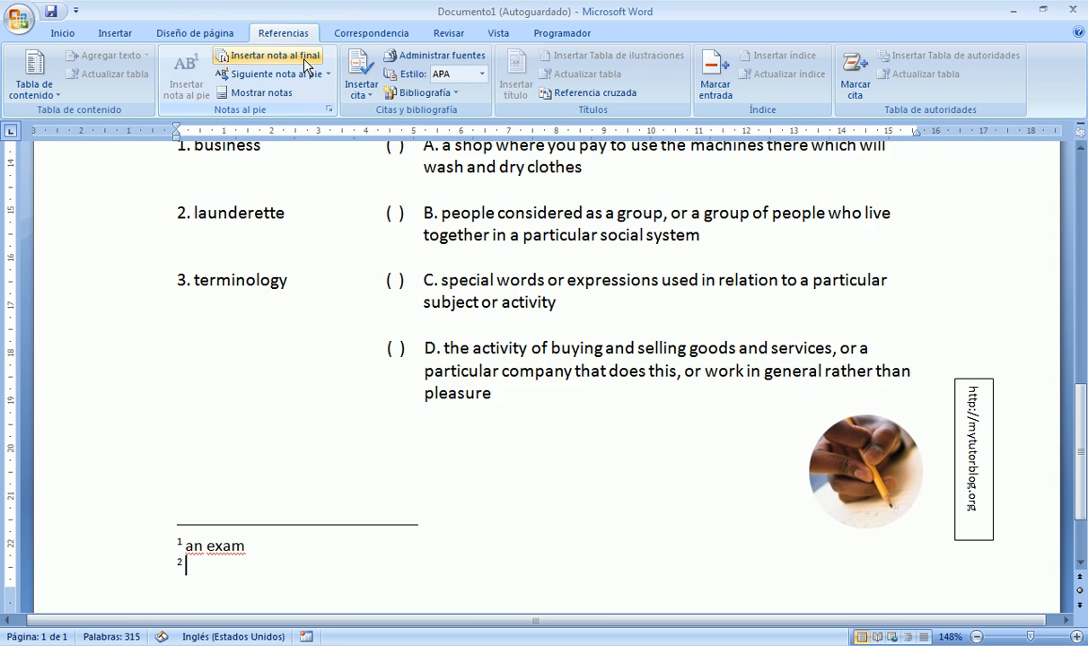
pyautogui.scroll(-1, 291, 376)
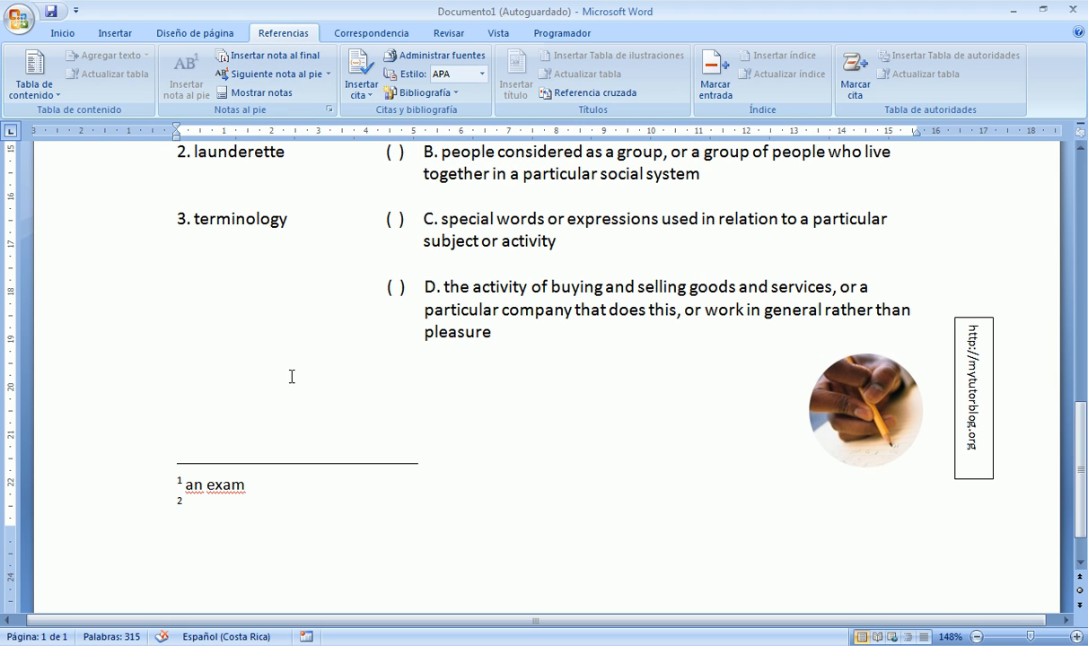
pyautogui.write('a college')
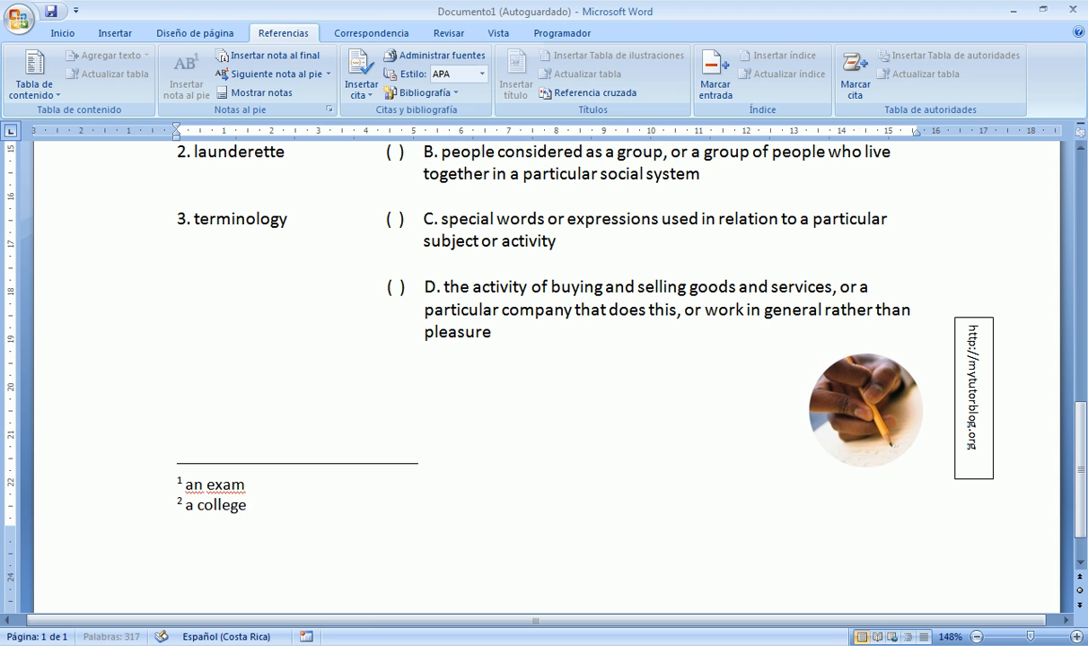
# Step: Review the document from the header to the matching exercise, checking the endnote marks in lines 1 and 12 of the article
pyautogui.scroll(3, 343, 396)
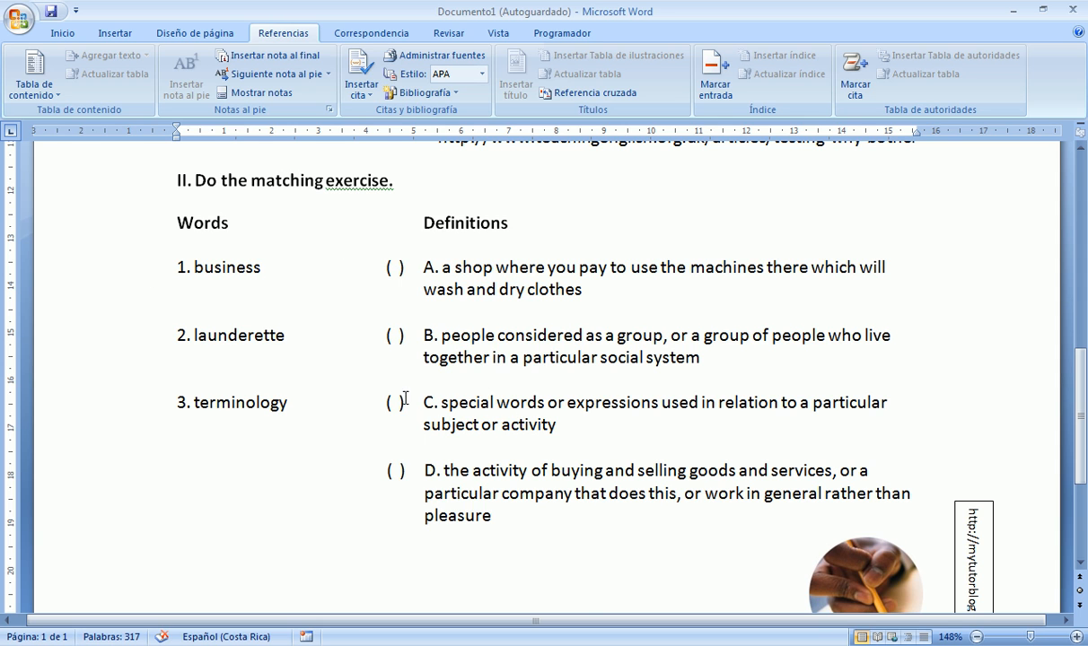
pyautogui.scroll(2, 400, 383)
pyautogui.scroll(5, 401, 383)
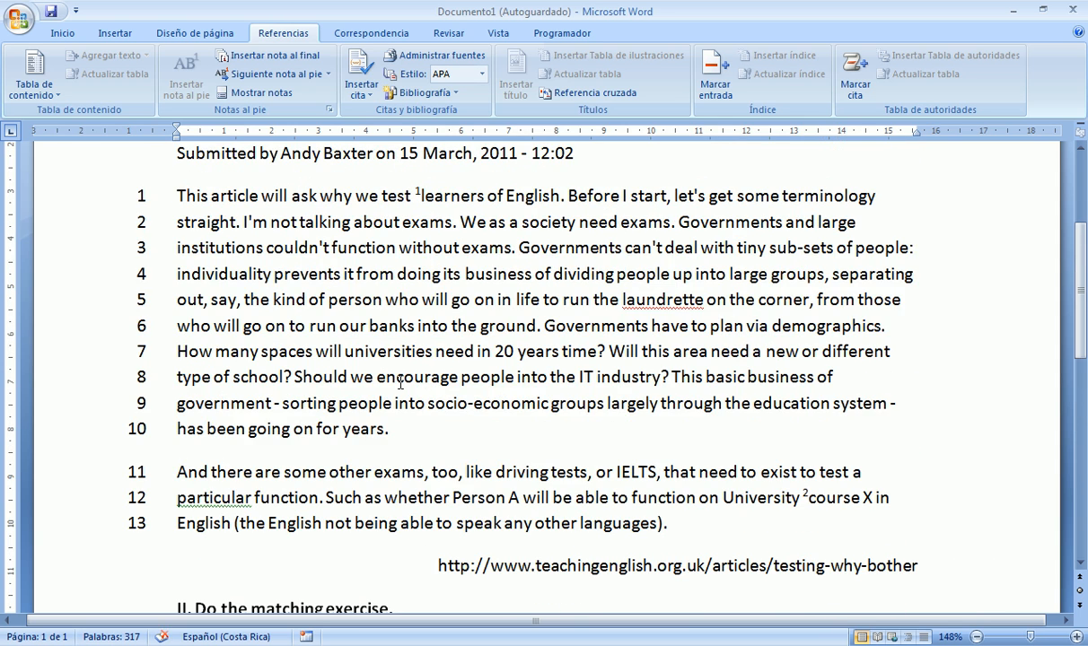
pyautogui.scroll(4, 400, 383)
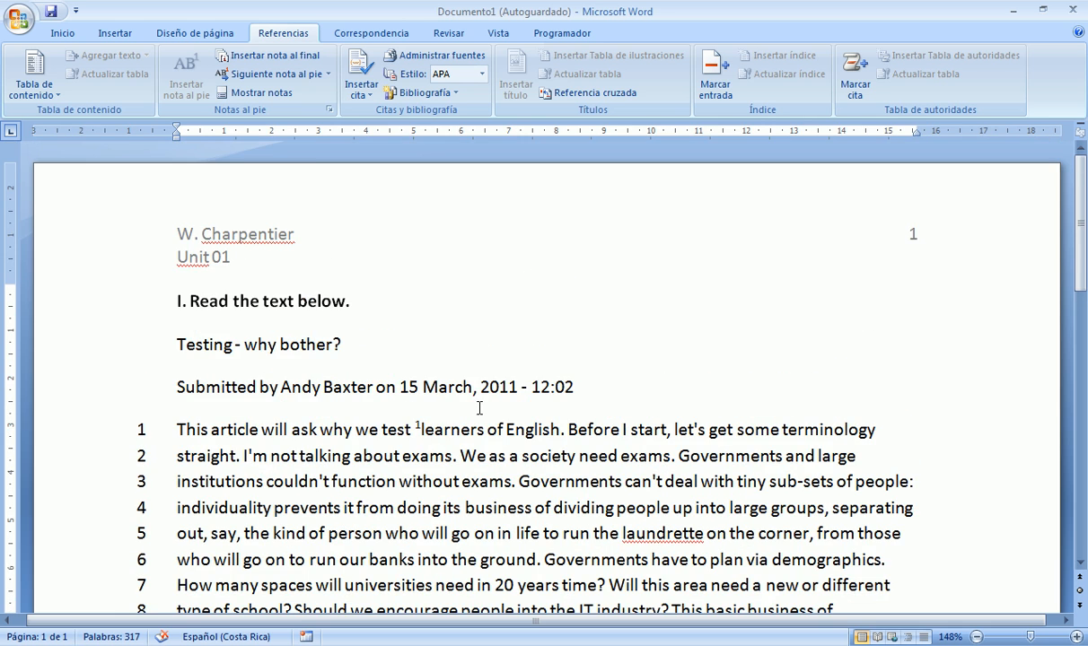
pyautogui.scroll(-6, 479, 410)
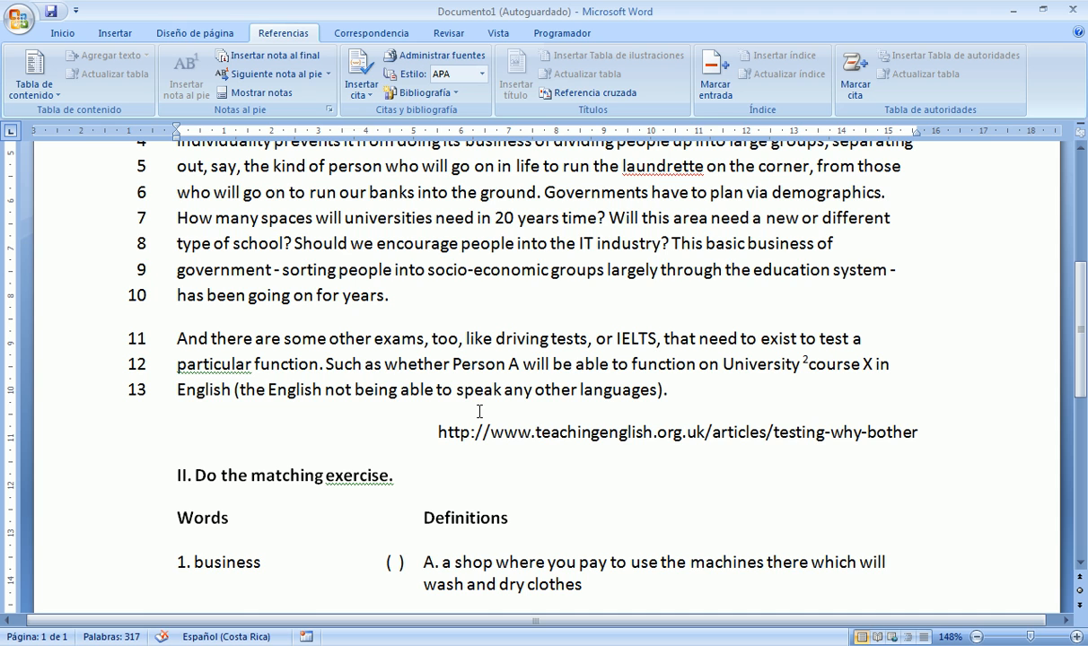
pyautogui.scroll(5, 479, 411)
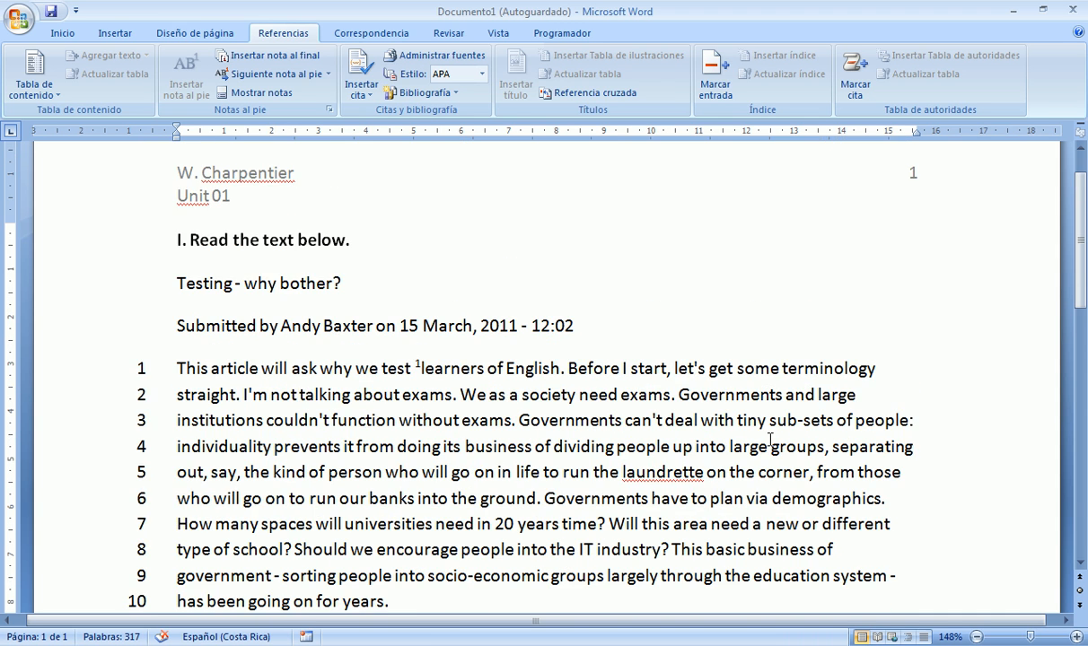
pyautogui.scroll(1, 767, 442)
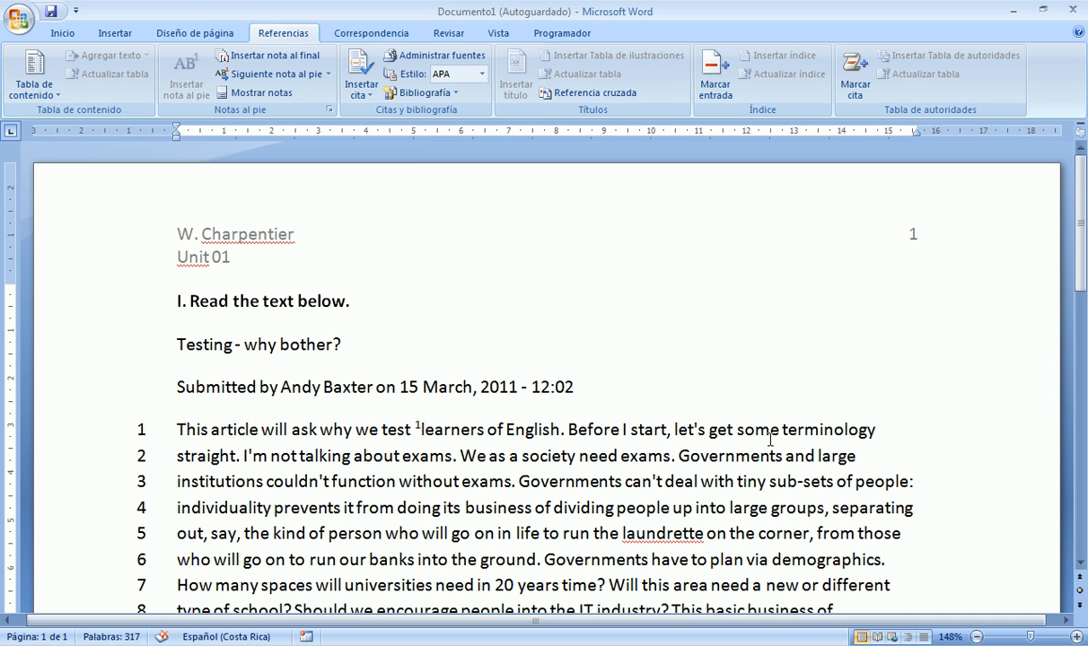
pyautogui.scroll(-4, 770, 440)
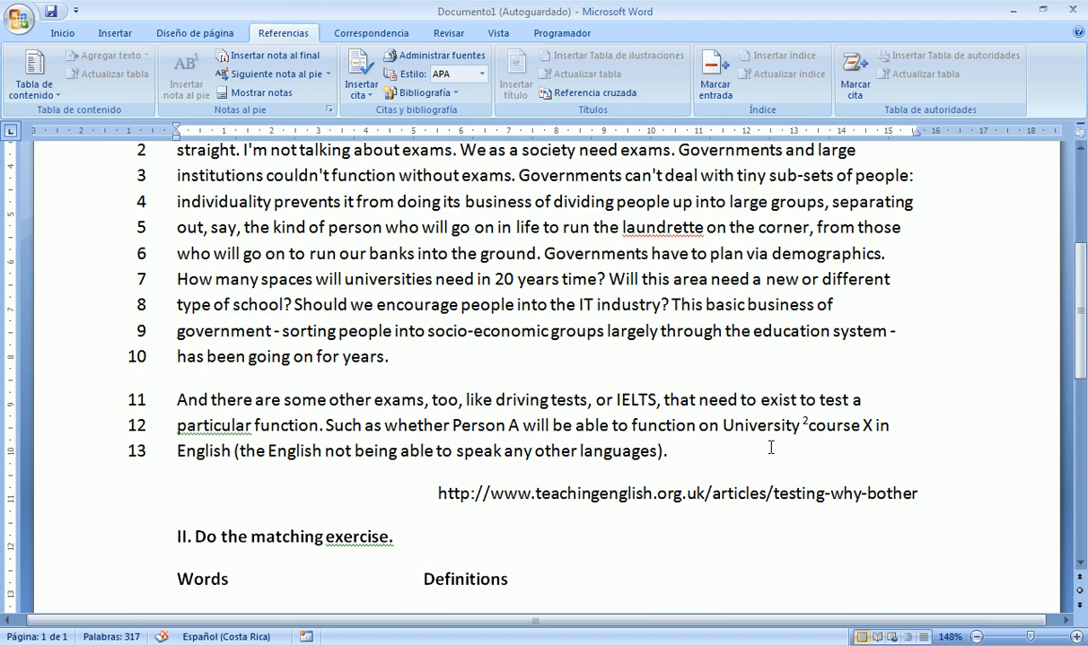
pyautogui.scroll(-6, 770, 447)
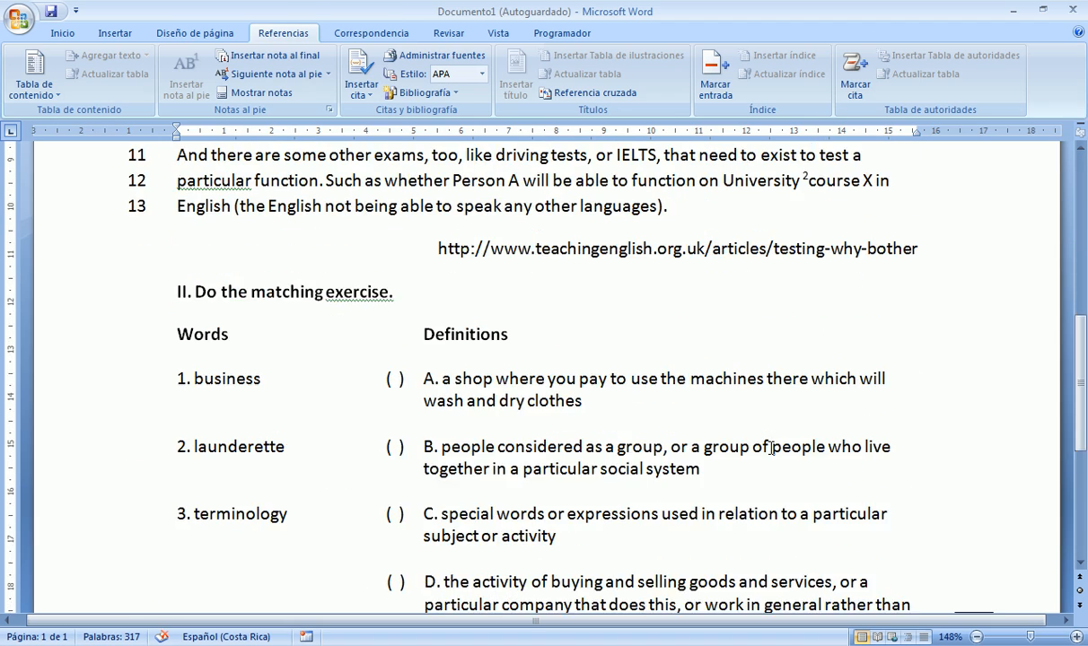